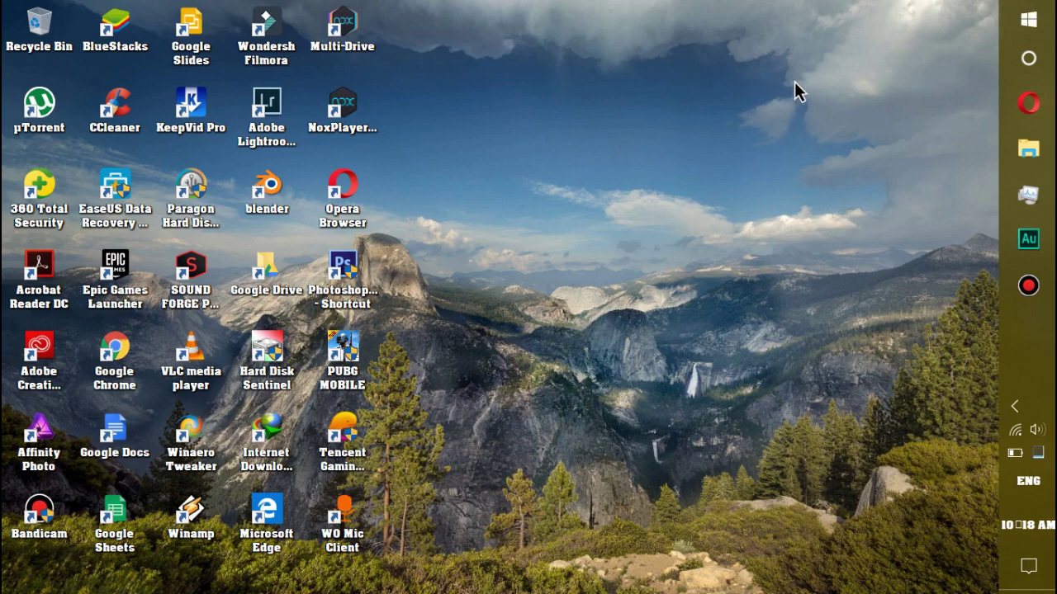
Search the Start menu for 'word' and launch the Word desktop app.
{"action": "key", "text": "super"}
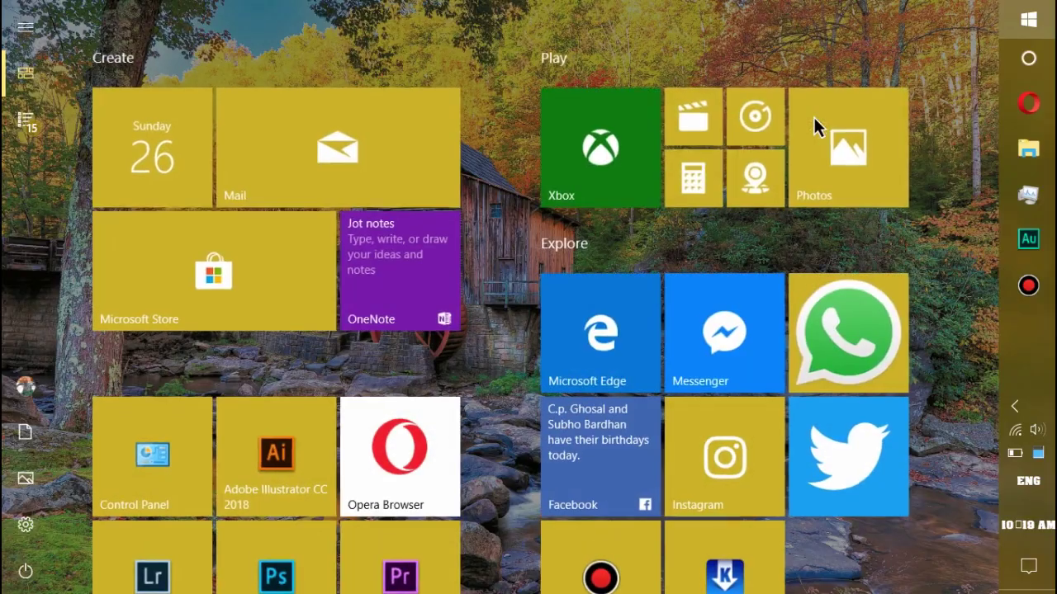
{"action": "type", "text": "word"}
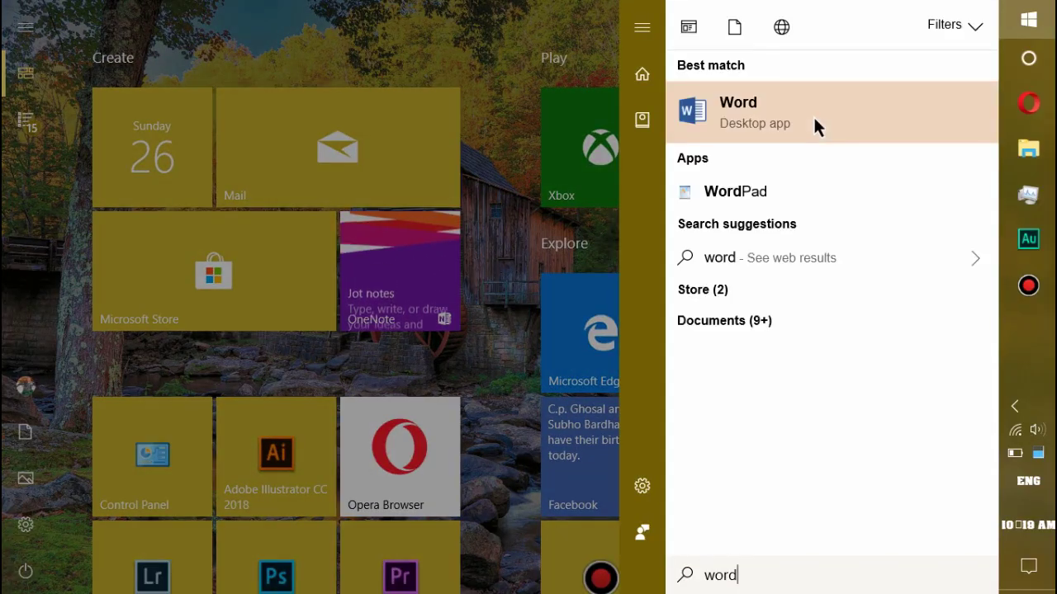
{"action": "left_click", "coordinate": [813, 115]}
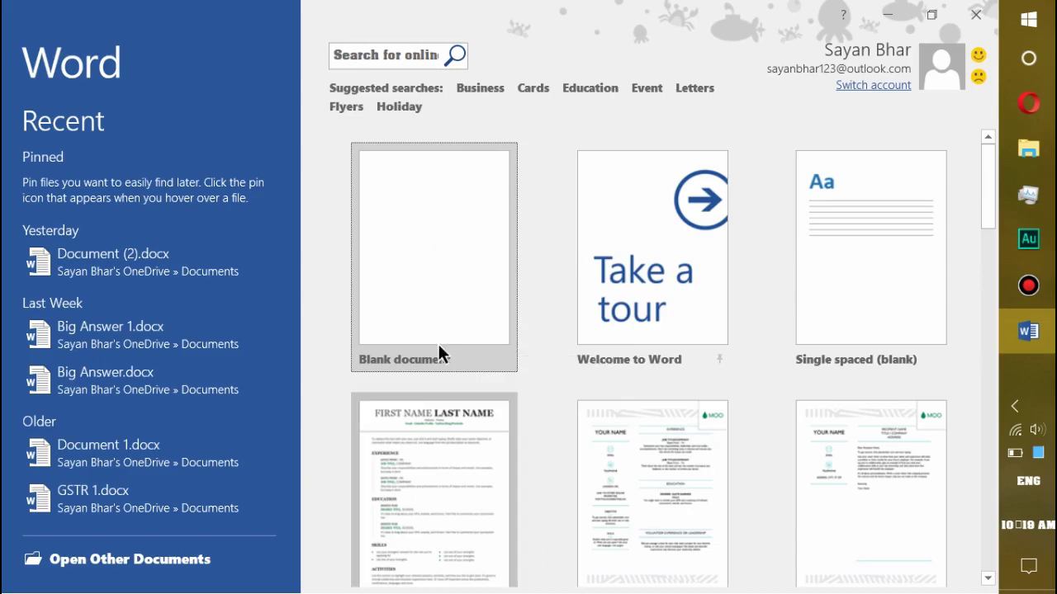
Create a blank document and look through the Insert, Design and Home ribbon commands.
{"action": "left_click", "coordinate": [465, 272]}
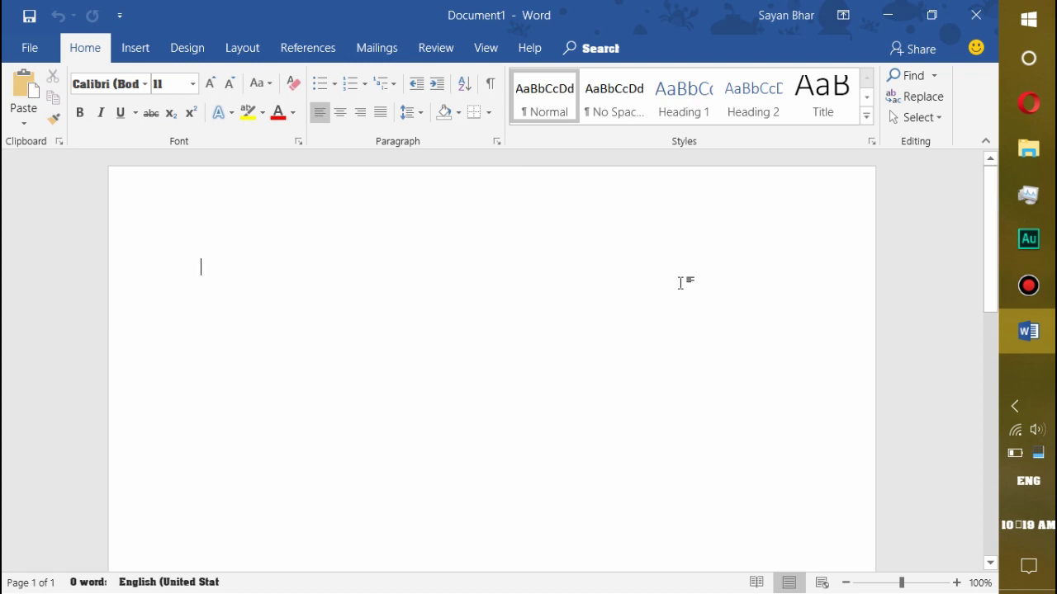
{"action": "left_click", "coordinate": [135, 47]}
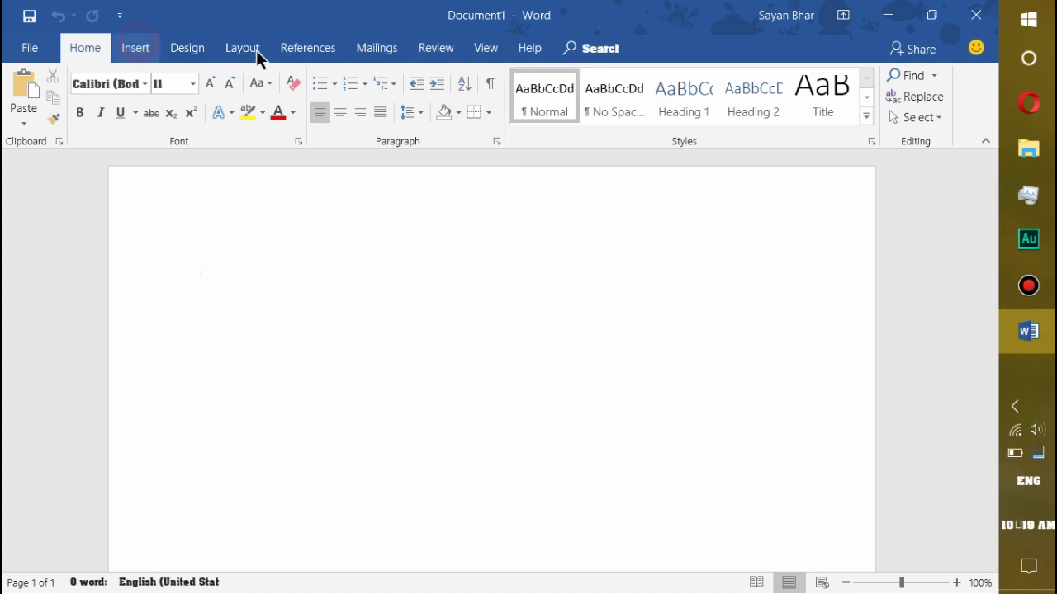
{"action": "left_click", "coordinate": [188, 48]}
{"action": "left_click", "coordinate": [90, 47]}
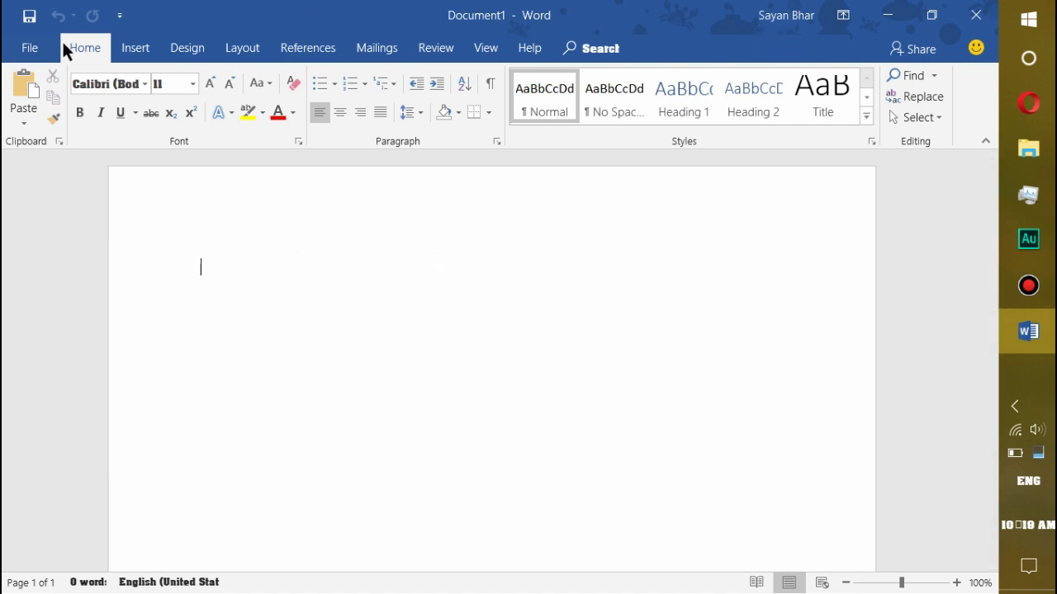
Set Word's Office Theme to Black in Word Options and confirm.
{"action": "left_click", "coordinate": [25, 48]}
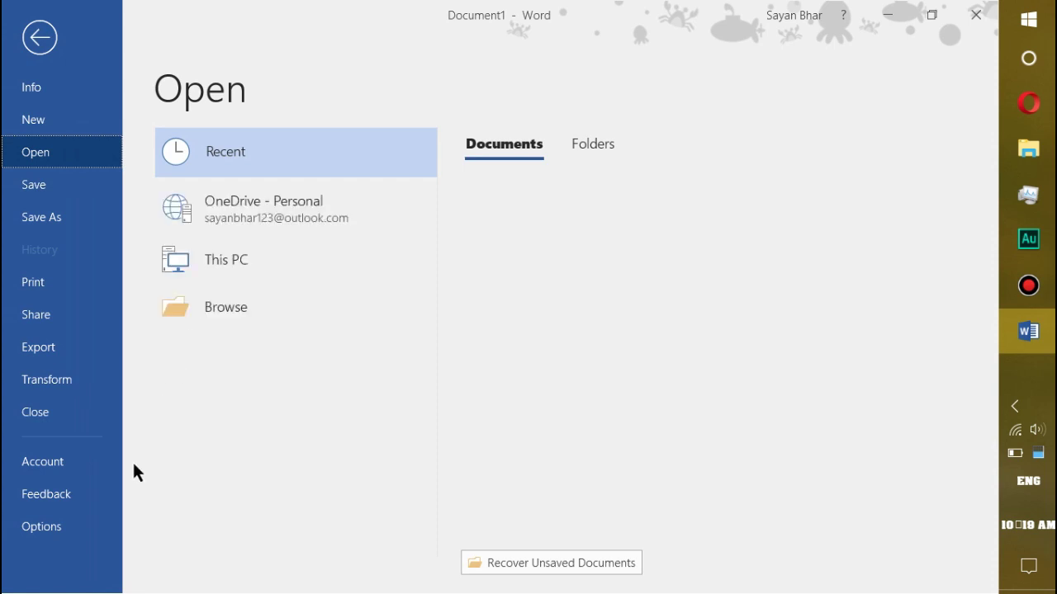
{"action": "left_click", "coordinate": [58, 528]}
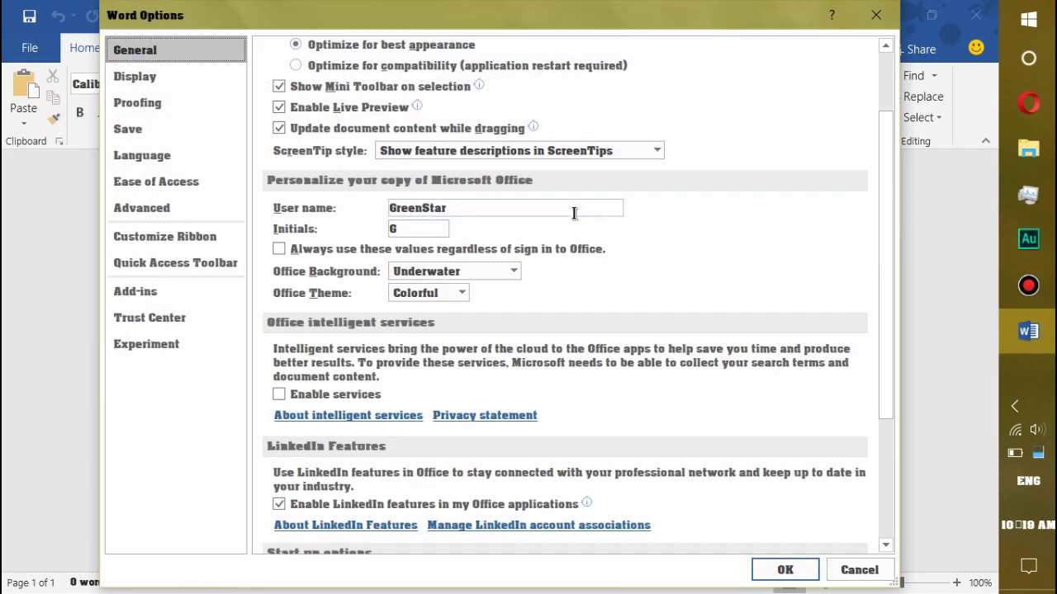
{"action": "left_click", "coordinate": [453, 295]}
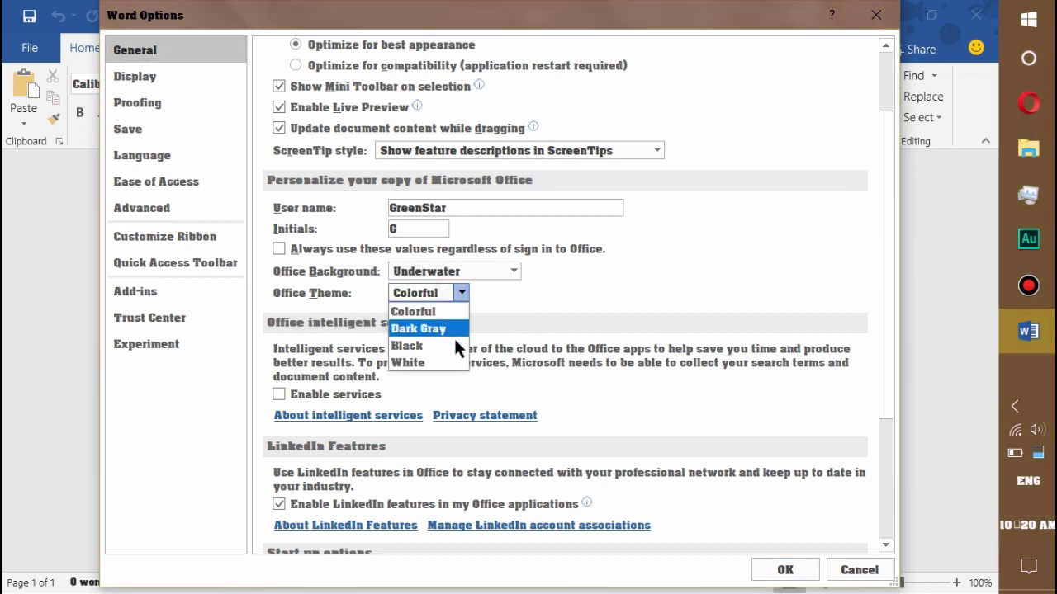
{"action": "left_click", "coordinate": [528, 295]}
{"action": "left_click", "coordinate": [461, 293]}
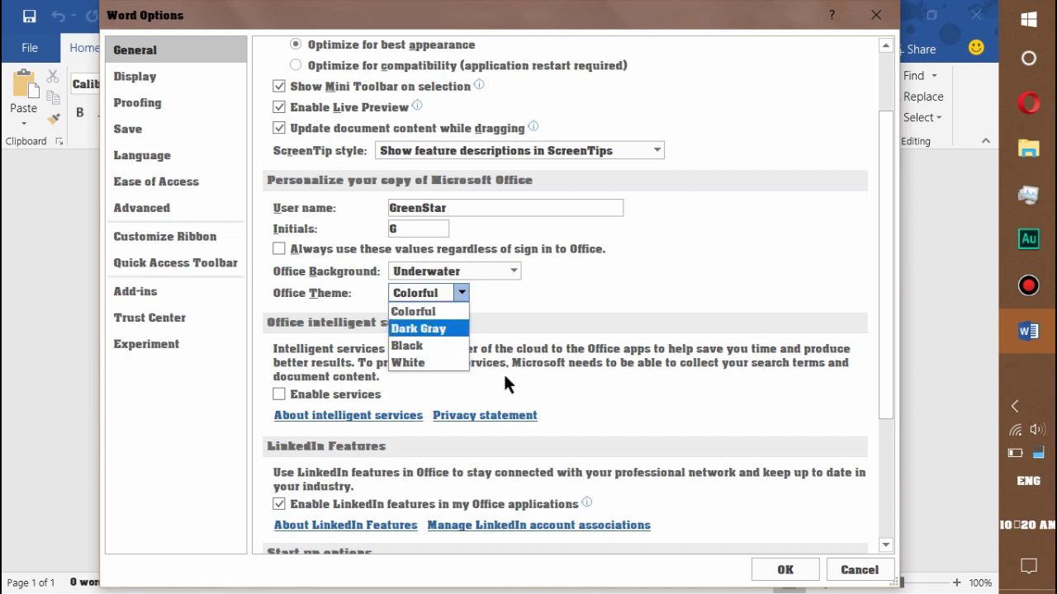
{"action": "left_click", "coordinate": [422, 346]}
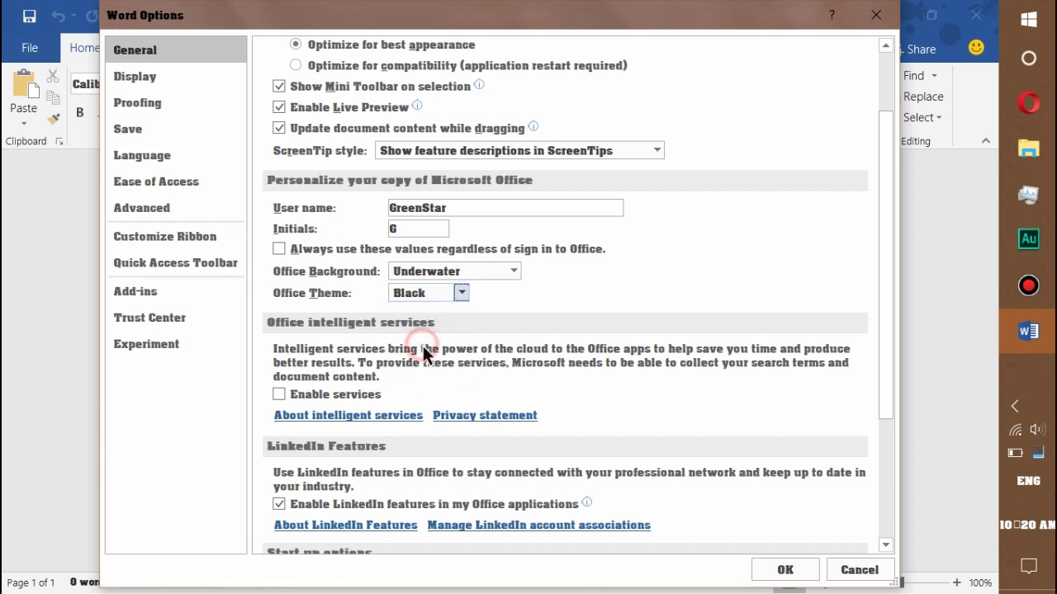
{"action": "left_click", "coordinate": [772, 572]}
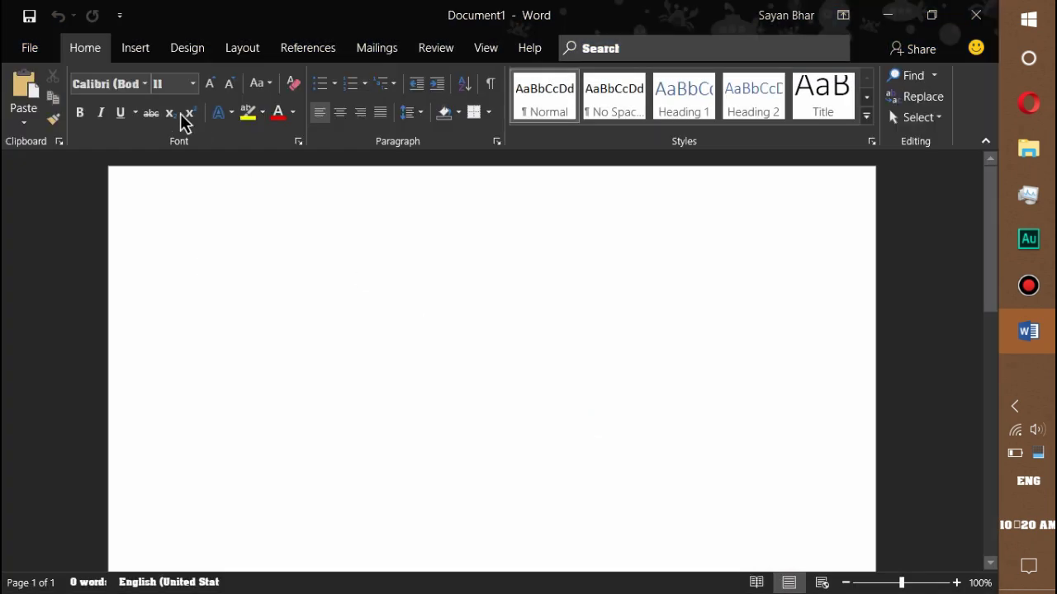
{"action": "left_click", "coordinate": [37, 52]}
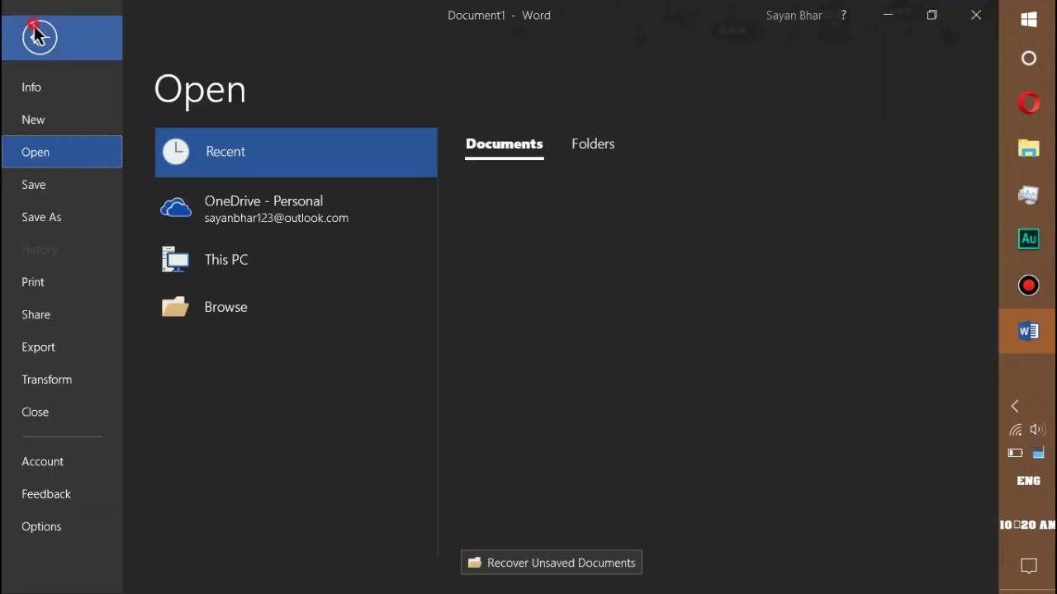
Leave the backstage and return to the empty Document1 page.
{"action": "left_click", "coordinate": [31, 35]}
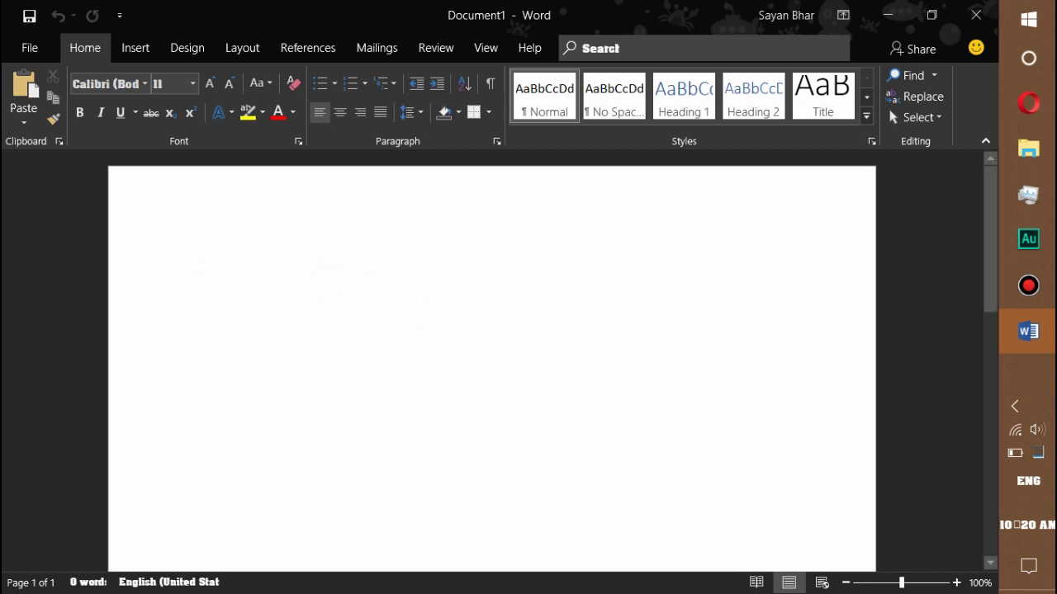
Undo stray letters, type the line 'This is a Tutorial' and select it.
{"action": "type", "text": "smi"}
{"action": "key", "text": "ctrl+z"}
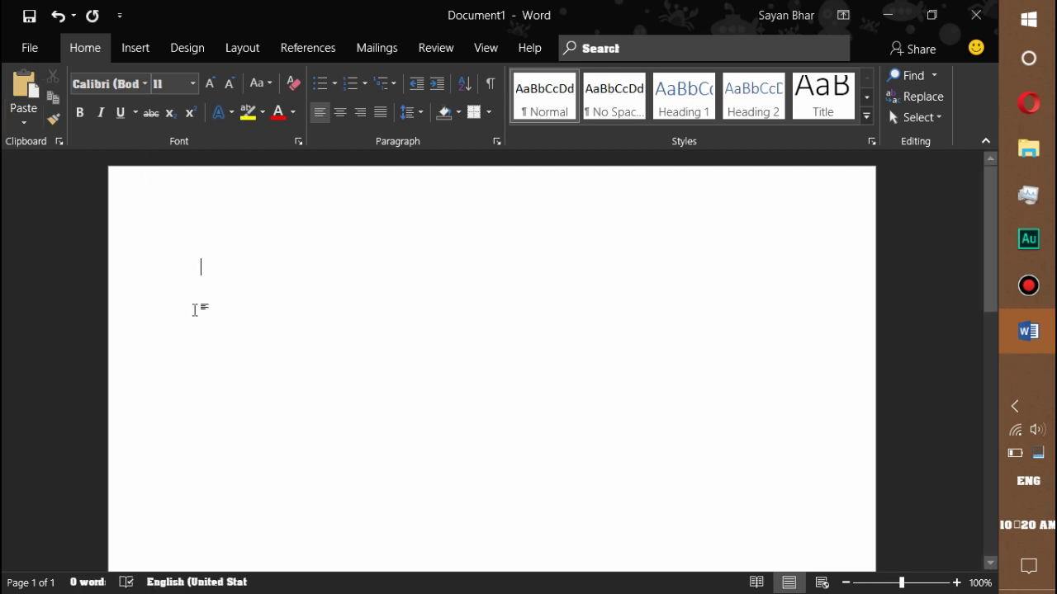
{"action": "type", "text": "This is a "}
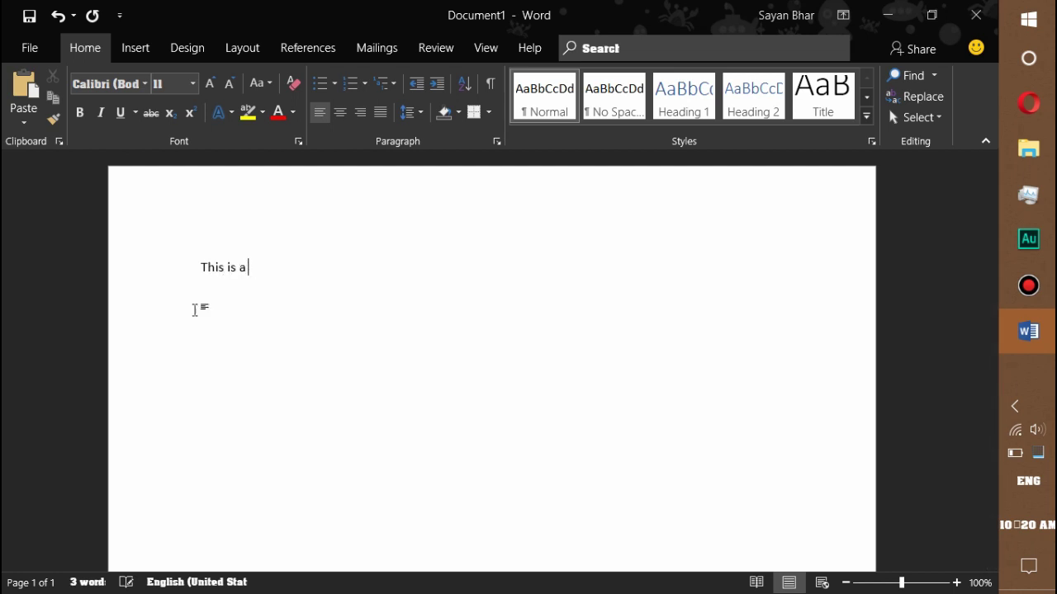
{"action": "type", "text": "Tutorial"}
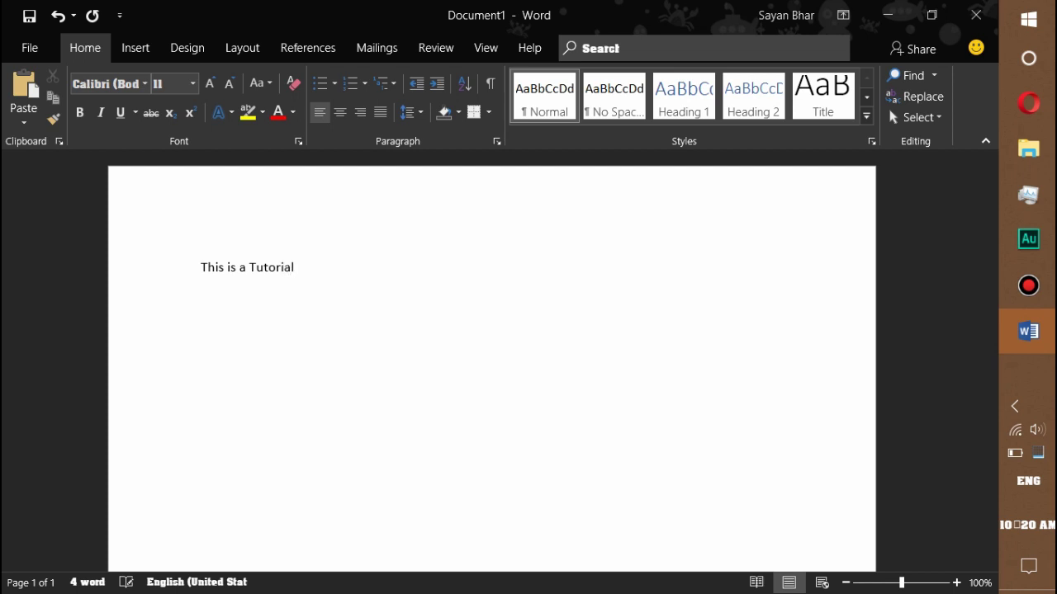
{"action": "left_click_drag", "start_coordinate": [307, 264], "coordinate": [118, 255]}
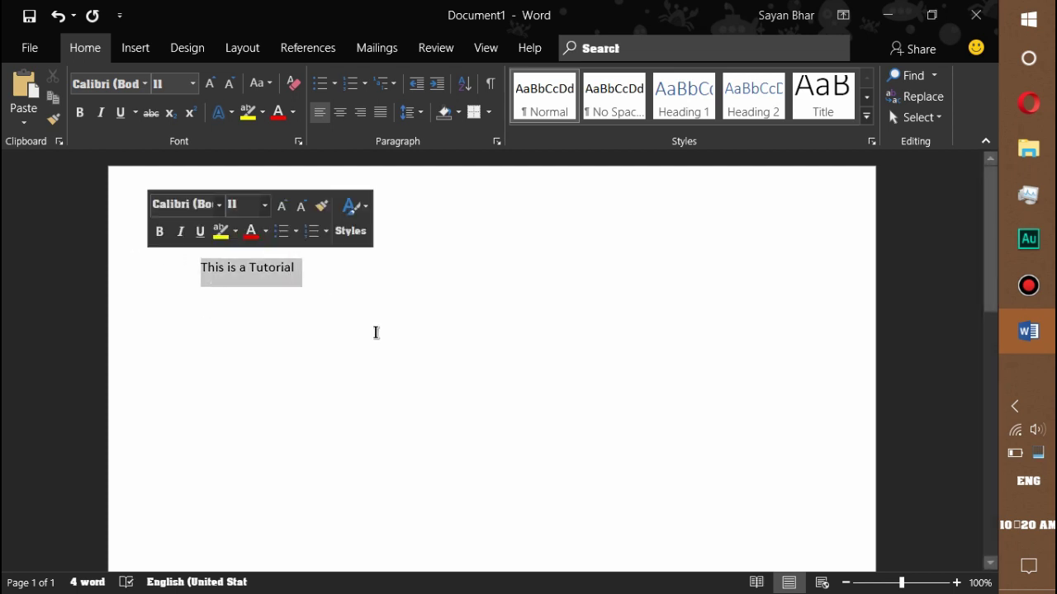
{"action": "left_click", "coordinate": [376, 333]}
{"action": "left_click", "coordinate": [141, 262]}
Enlarge 'This is a Tutorial' to 28 pt, then 72 pt, then 100 pt.
{"action": "left_click", "coordinate": [377, 318]}
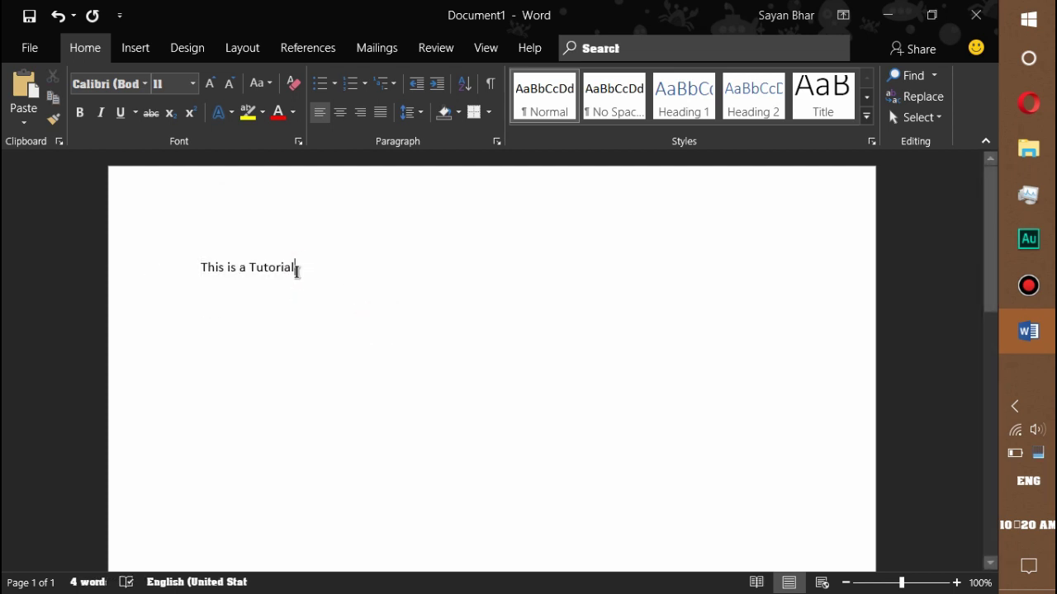
{"action": "left_click_drag", "start_coordinate": [297, 273], "coordinate": [175, 267]}
{"action": "left_click", "coordinate": [193, 83]}
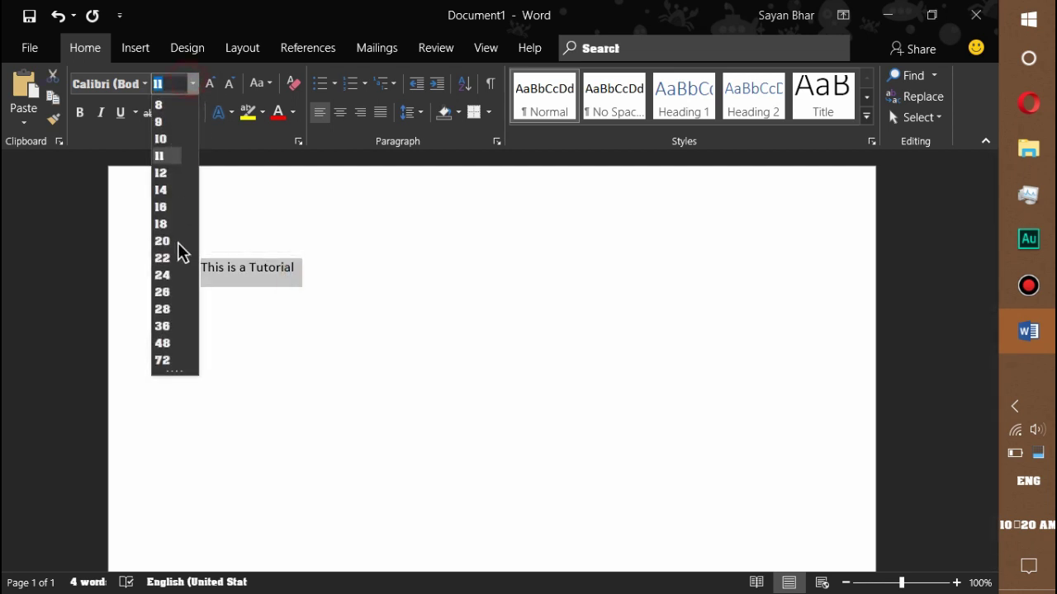
{"action": "left_click", "coordinate": [165, 309]}
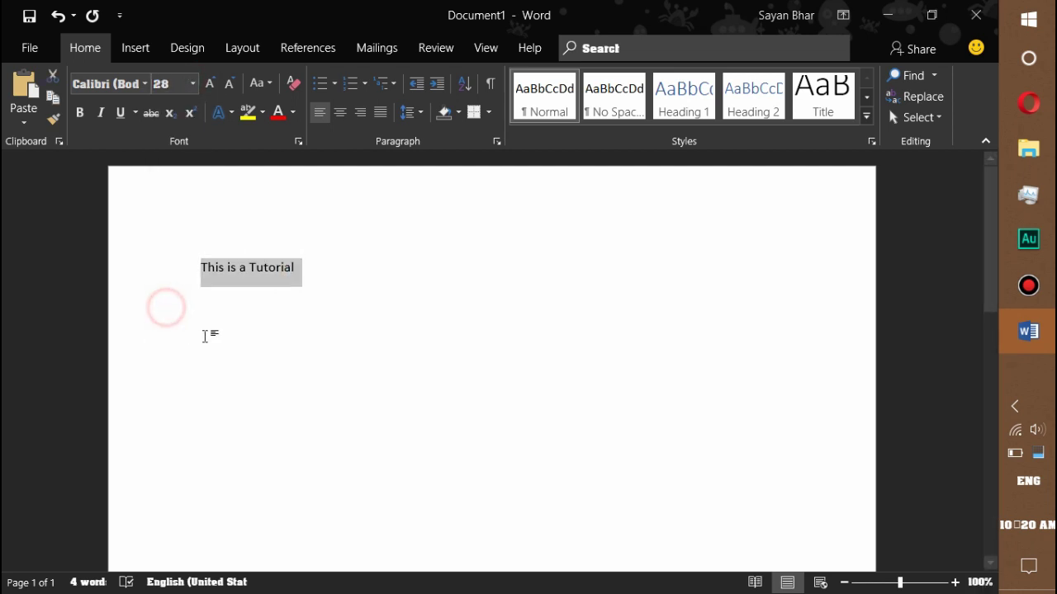
{"action": "left_click", "coordinate": [192, 84]}
{"action": "left_click", "coordinate": [171, 371]}
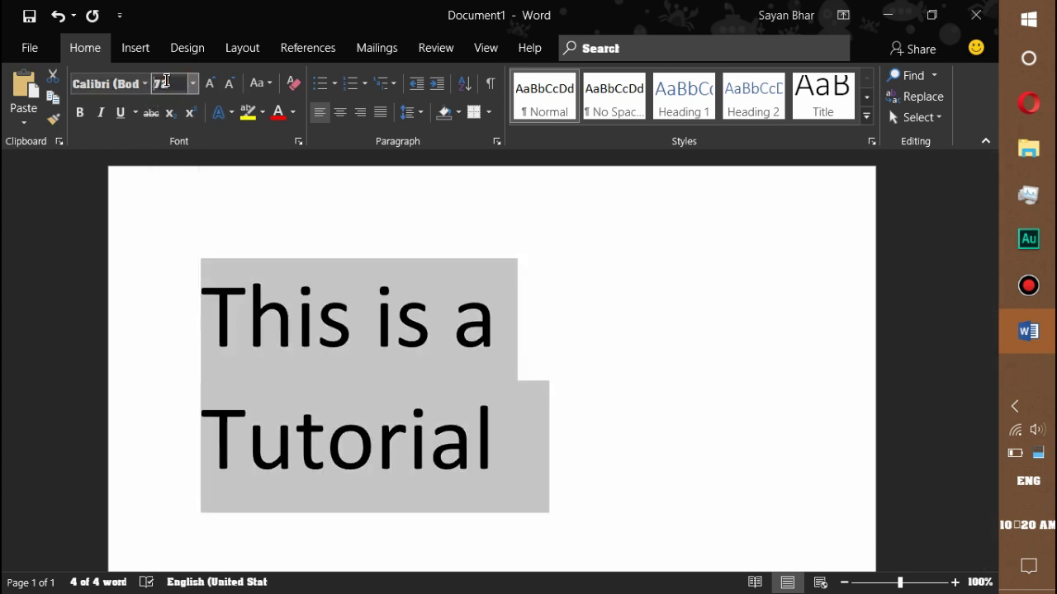
{"action": "left_click", "coordinate": [166, 81]}
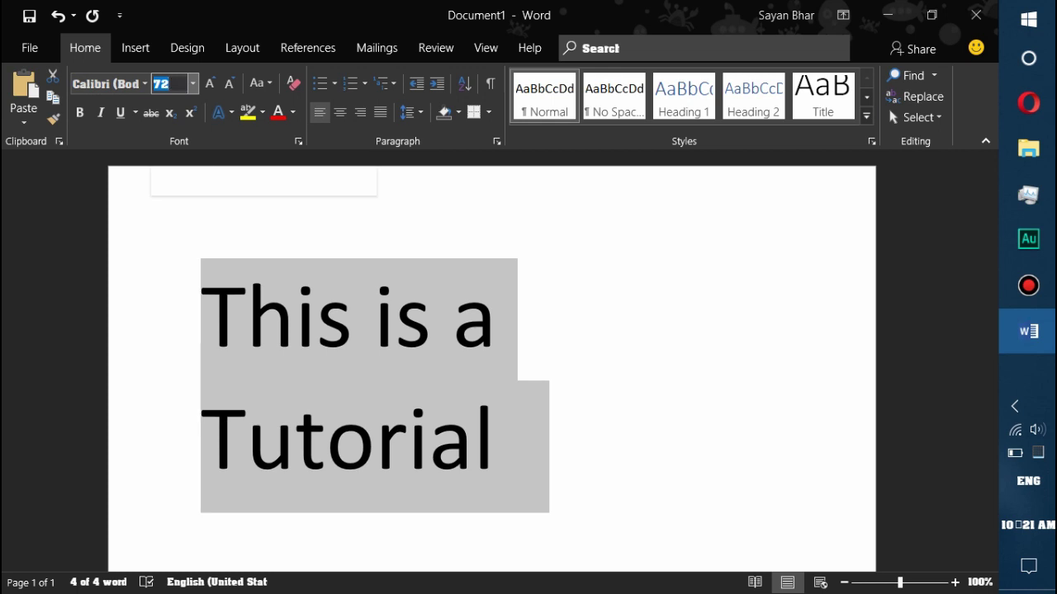
{"action": "type", "text": "100"}
{"action": "key", "text": "Return"}
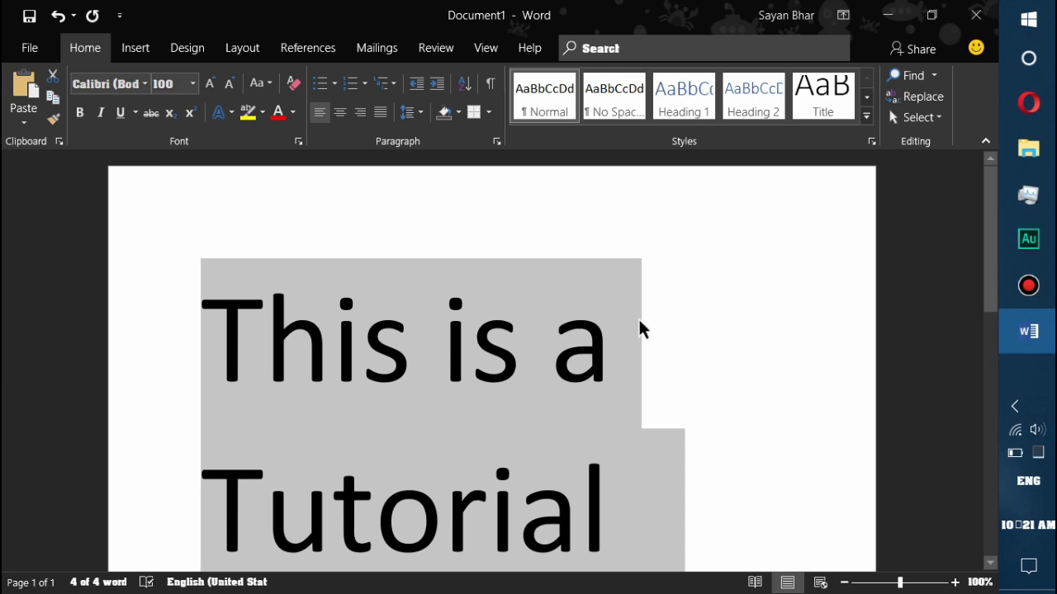
Select all the text, shrink it to 24 pt, and reselect the line.
{"action": "left_click_drag", "start_coordinate": [995, 234], "coordinate": [994, 302]}
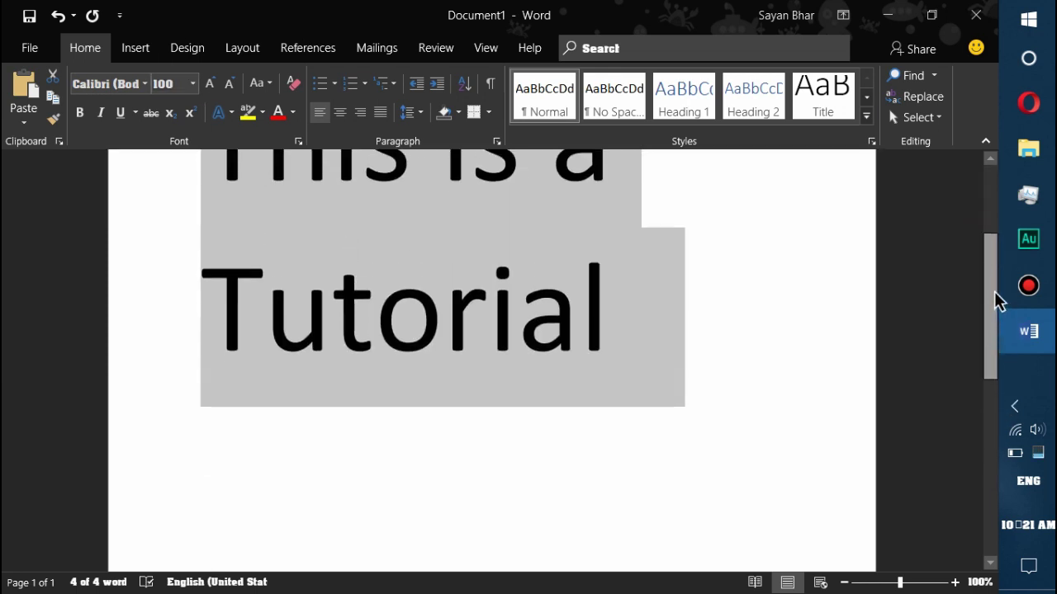
{"action": "left_click", "coordinate": [634, 447]}
{"action": "key", "text": "ctrl+a"}
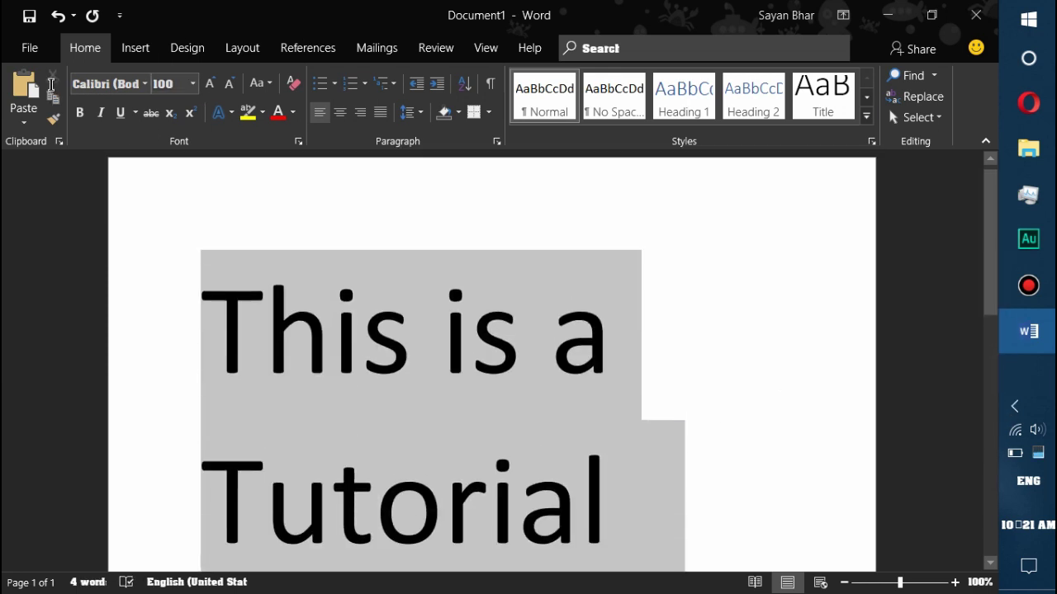
{"action": "left_click", "coordinate": [195, 85]}
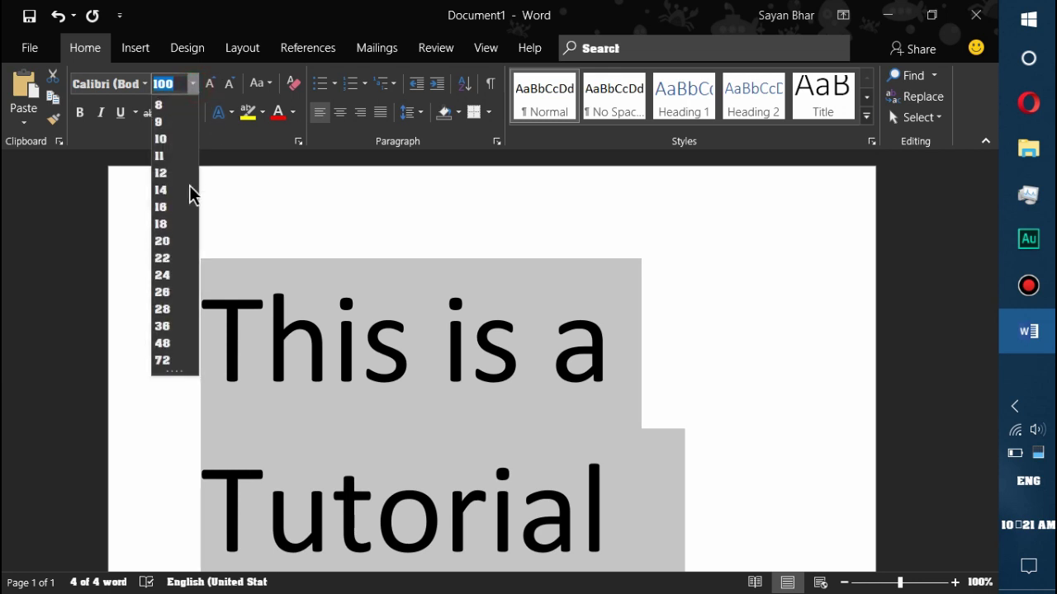
{"action": "left_click", "coordinate": [162, 276]}
{"action": "left_click", "coordinate": [365, 276]}
{"action": "left_click_drag", "start_coordinate": [424, 283], "coordinate": [157, 267]}
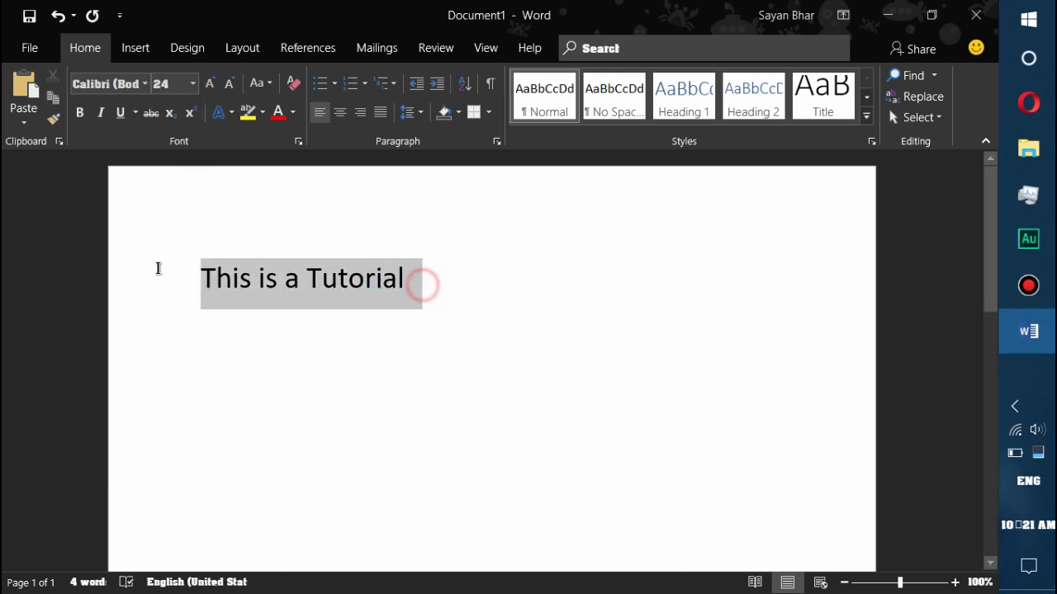
{"action": "left_click", "coordinate": [366, 342]}
{"action": "left_click_drag", "start_coordinate": [417, 285], "coordinate": [189, 285]}
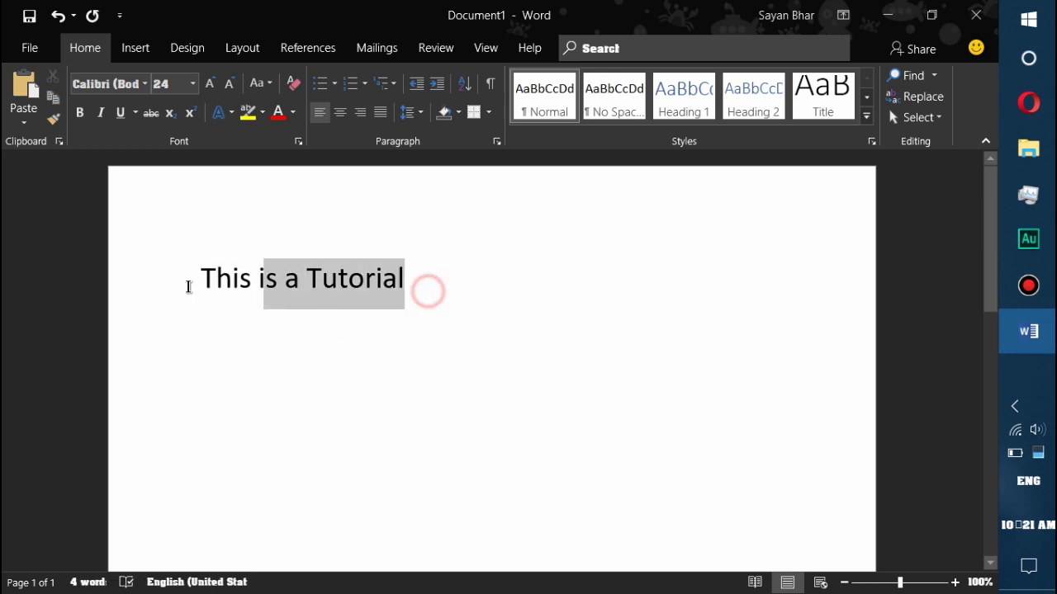
{"action": "left_click", "coordinate": [80, 113]}
{"action": "left_click", "coordinate": [333, 289]}
{"action": "left_click_drag", "start_coordinate": [434, 281], "coordinate": [180, 264]}
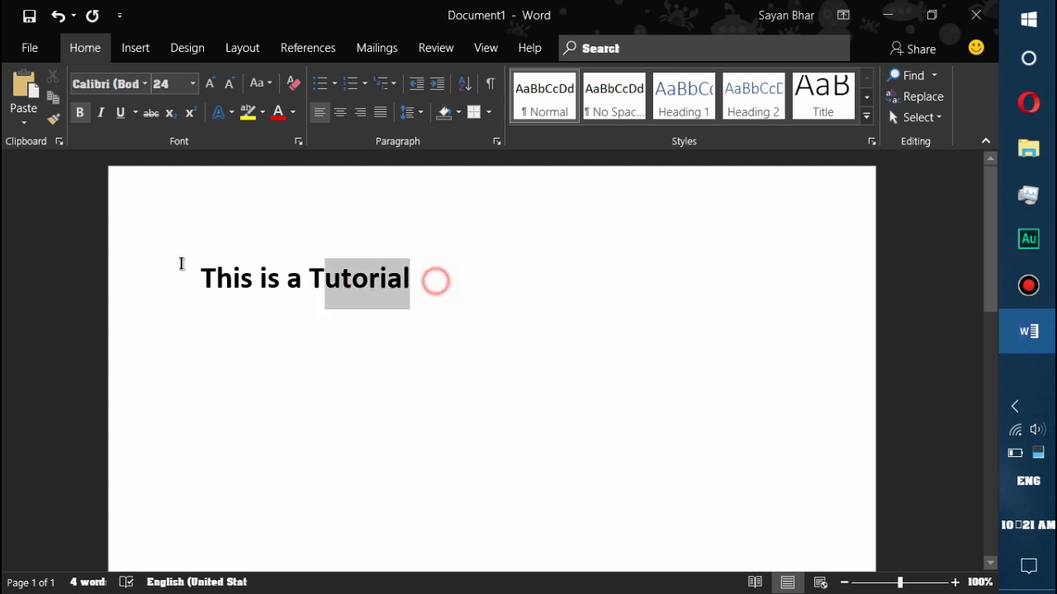
{"action": "left_click", "coordinate": [101, 113]}
{"action": "left_click", "coordinate": [328, 334]}
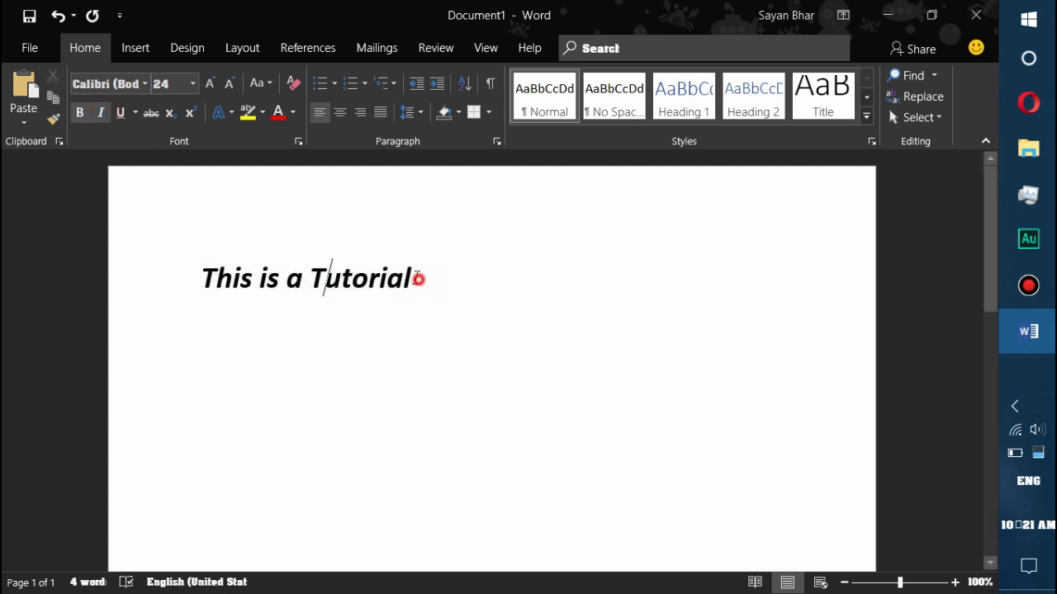
{"action": "left_click_drag", "start_coordinate": [415, 281], "coordinate": [181, 278]}
{"action": "left_click", "coordinate": [275, 341]}
{"action": "left_click", "coordinate": [120, 113]}
{"action": "left_click", "coordinate": [334, 272]}
{"action": "key", "text": "ctrl+z"}
{"action": "left_click_drag", "start_coordinate": [427, 279], "coordinate": [182, 276]}
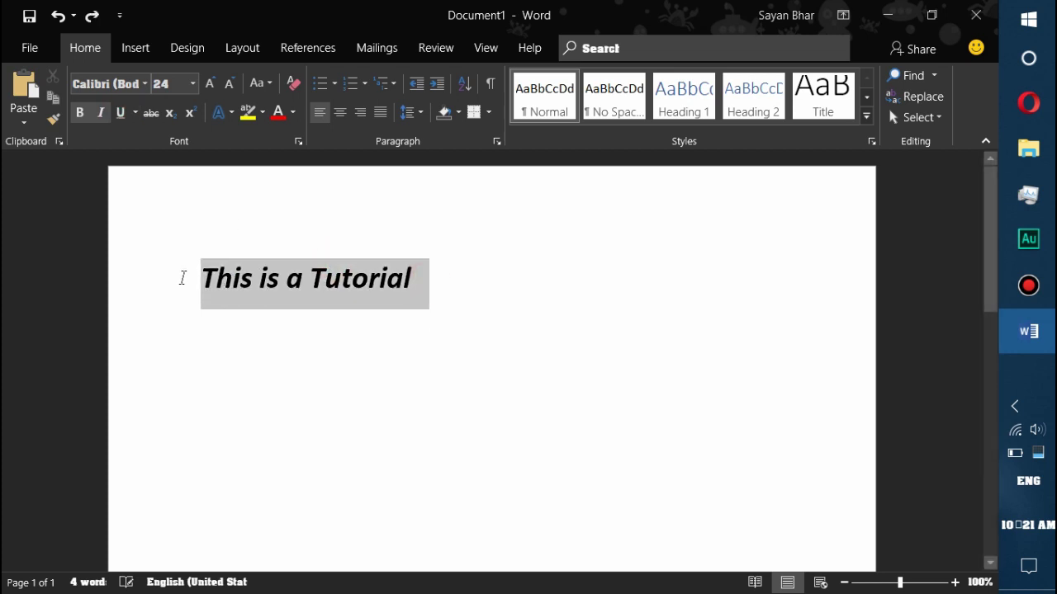
{"action": "left_click", "coordinate": [121, 113]}
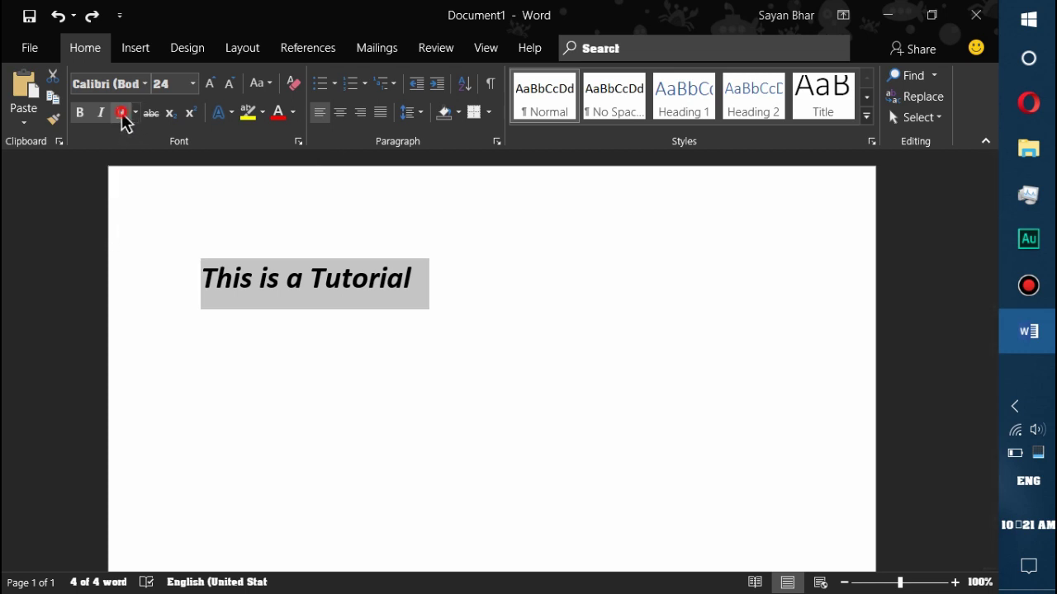
{"action": "left_click", "coordinate": [405, 398]}
{"action": "left_click_drag", "start_coordinate": [429, 279], "coordinate": [167, 285]}
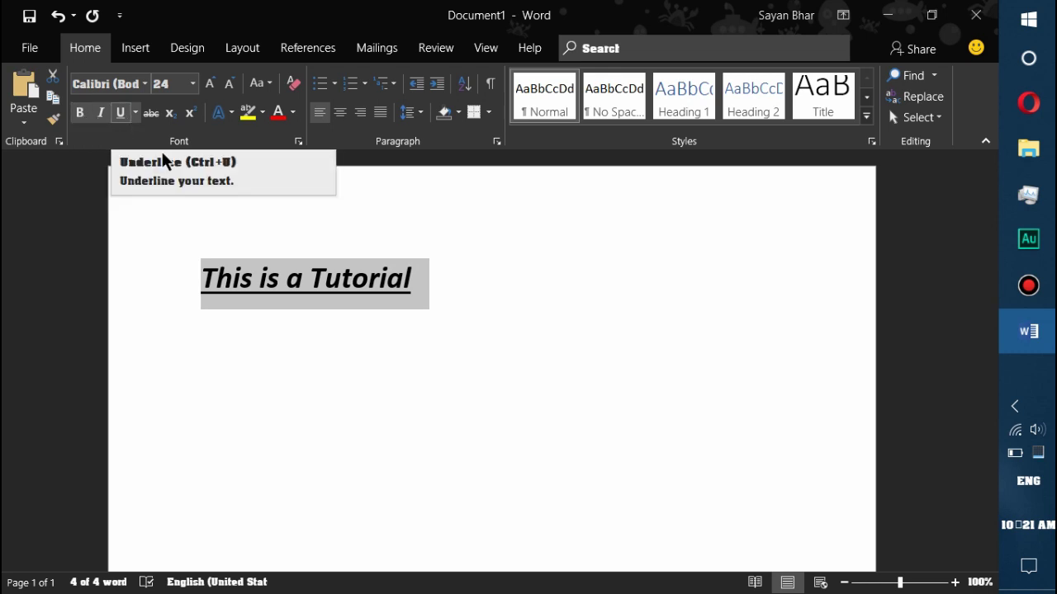
{"action": "left_click", "coordinate": [387, 333]}
{"action": "left_click_drag", "start_coordinate": [446, 295], "coordinate": [141, 282]}
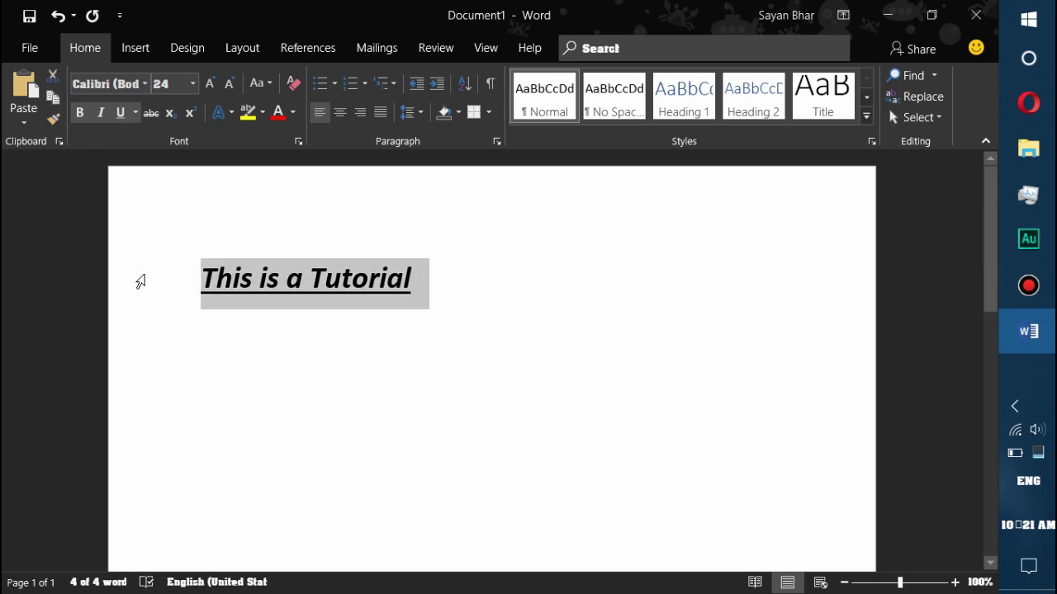
{"action": "key", "text": "ctrl+b"}
{"action": "key", "text": "ctrl+u"}
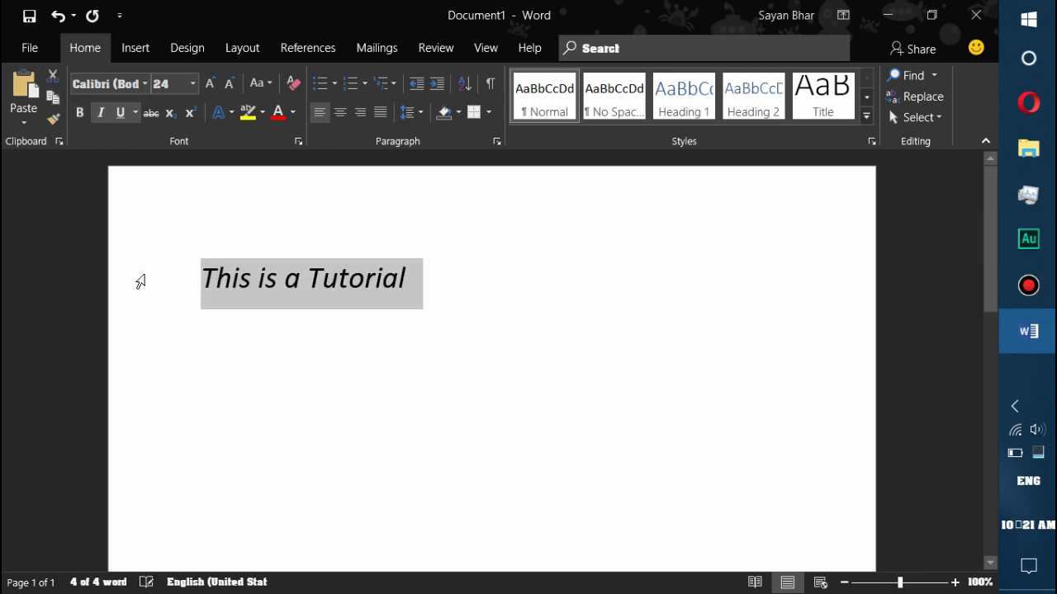
{"action": "key", "text": "ctrl+i"}
Give the 'This is a Tutorial' line a blue reflection text effect.
{"action": "left_click", "coordinate": [463, 340]}
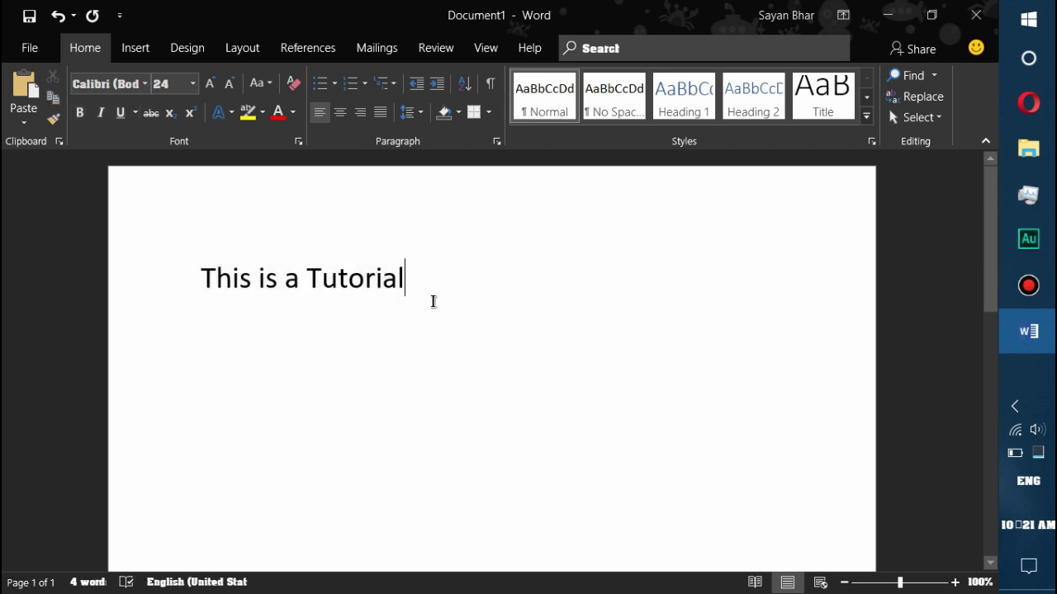
{"action": "left_click_drag", "start_coordinate": [418, 290], "coordinate": [165, 283]}
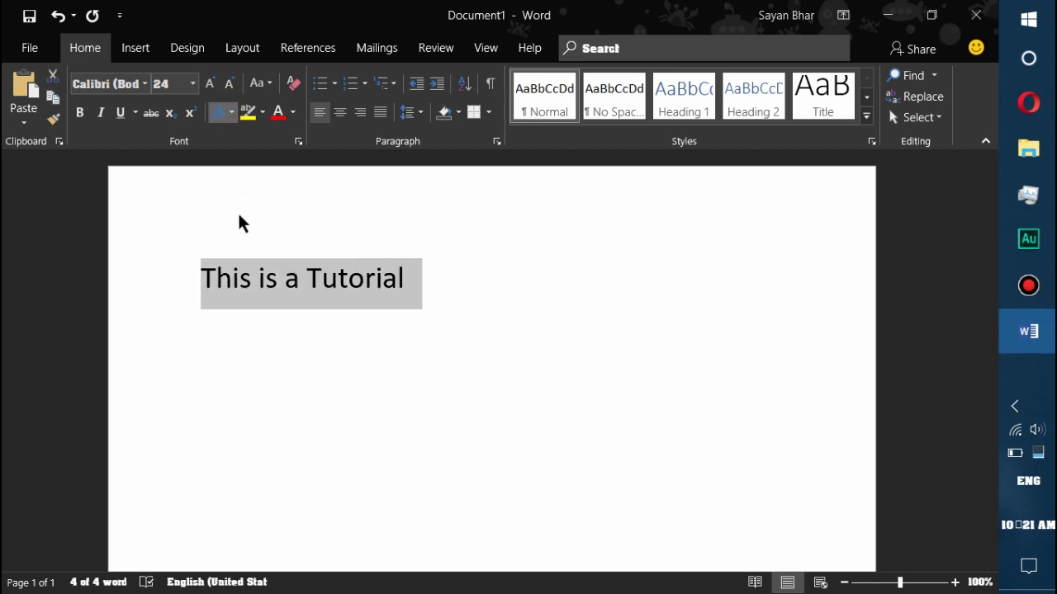
{"action": "left_click", "coordinate": [232, 112]}
{"action": "left_click", "coordinate": [290, 213]}
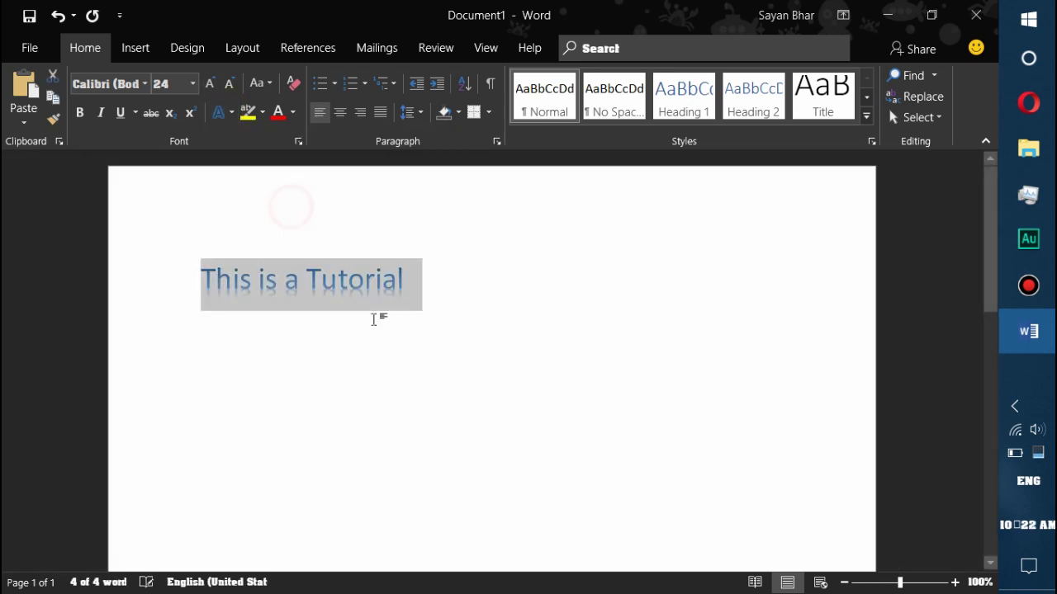
{"action": "left_click", "coordinate": [437, 290]}
{"action": "left_click_drag", "start_coordinate": [436, 289], "coordinate": [184, 274]}
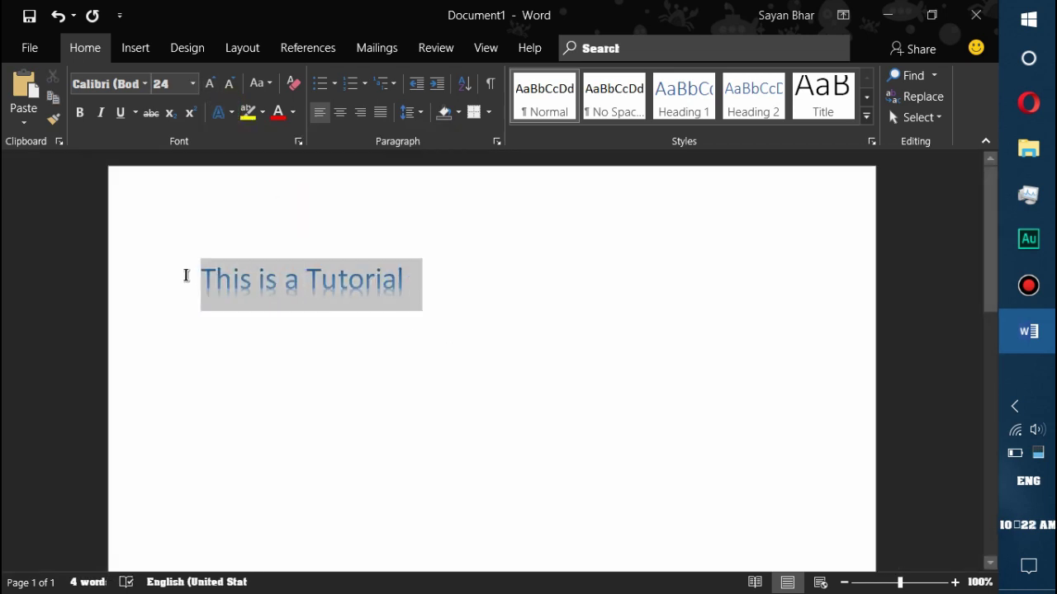
{"action": "left_click", "coordinate": [238, 122]}
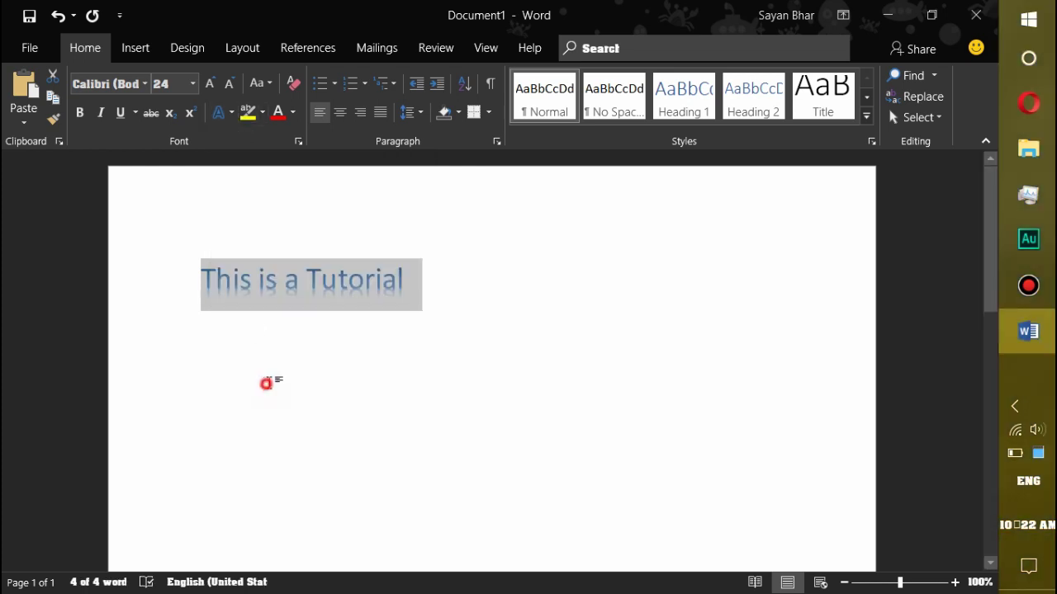
{"action": "left_click", "coordinate": [264, 382]}
Apply strikethrough to the line, then select and delete it entirely.
{"action": "left_click_drag", "start_coordinate": [427, 294], "coordinate": [161, 288]}
{"action": "left_click", "coordinate": [147, 120]}
{"action": "left_click", "coordinate": [147, 115]}
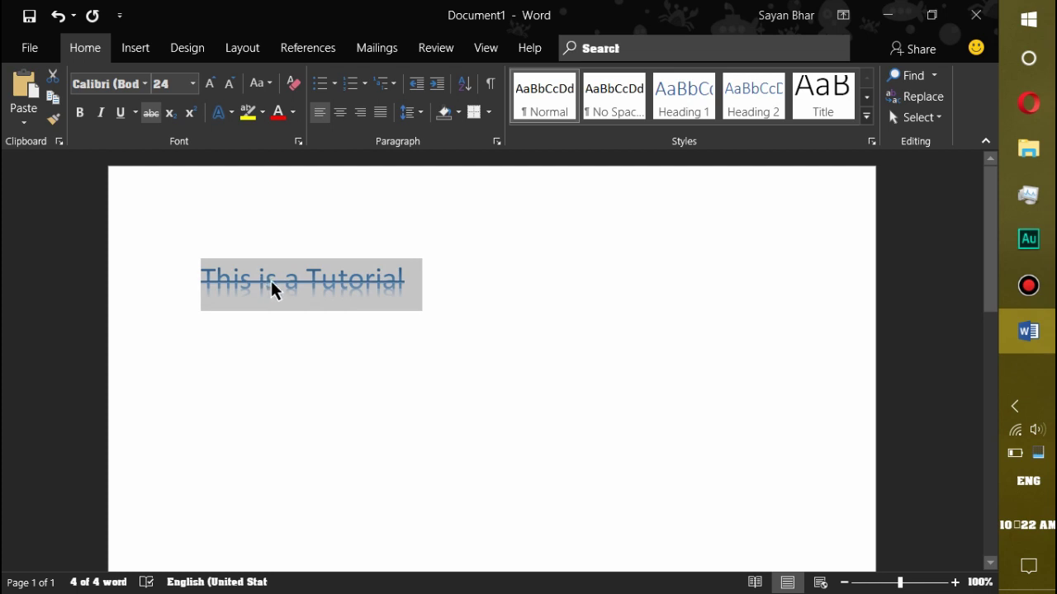
{"action": "left_click", "coordinate": [391, 307]}
{"action": "left_click_drag", "start_coordinate": [434, 289], "coordinate": [148, 292]}
{"action": "key", "text": "Delete"}
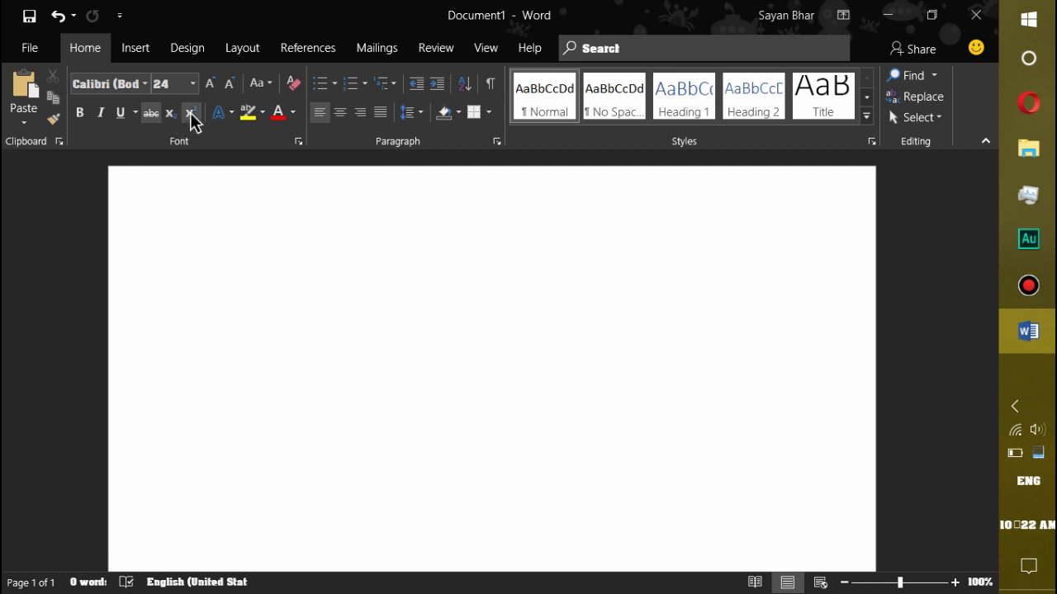
Type an x and strip its strikethrough and text effect to plain black.
{"action": "left_click", "coordinate": [251, 288]}
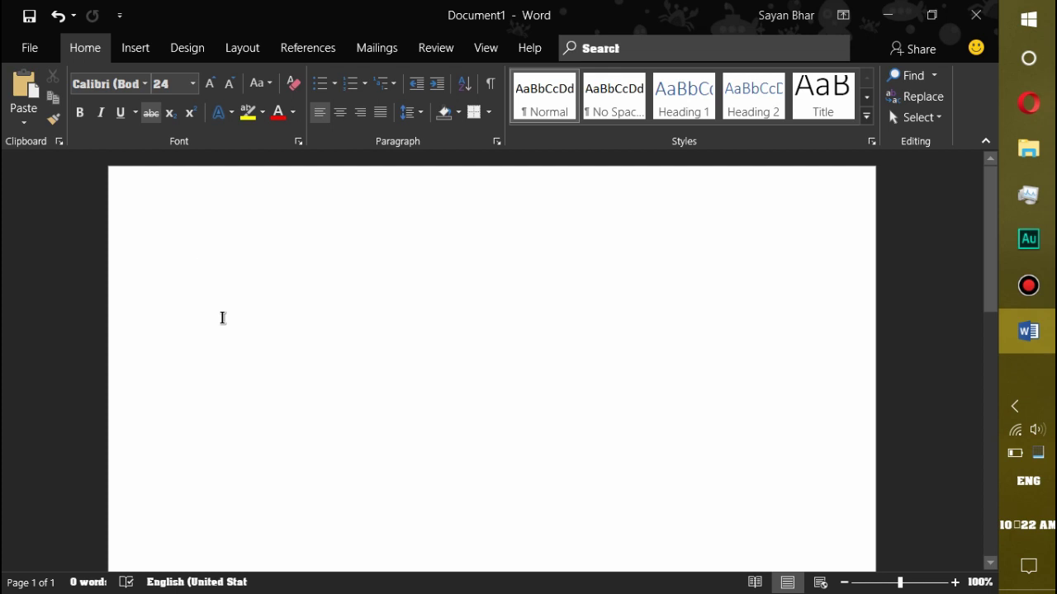
{"action": "type", "text": "*"}
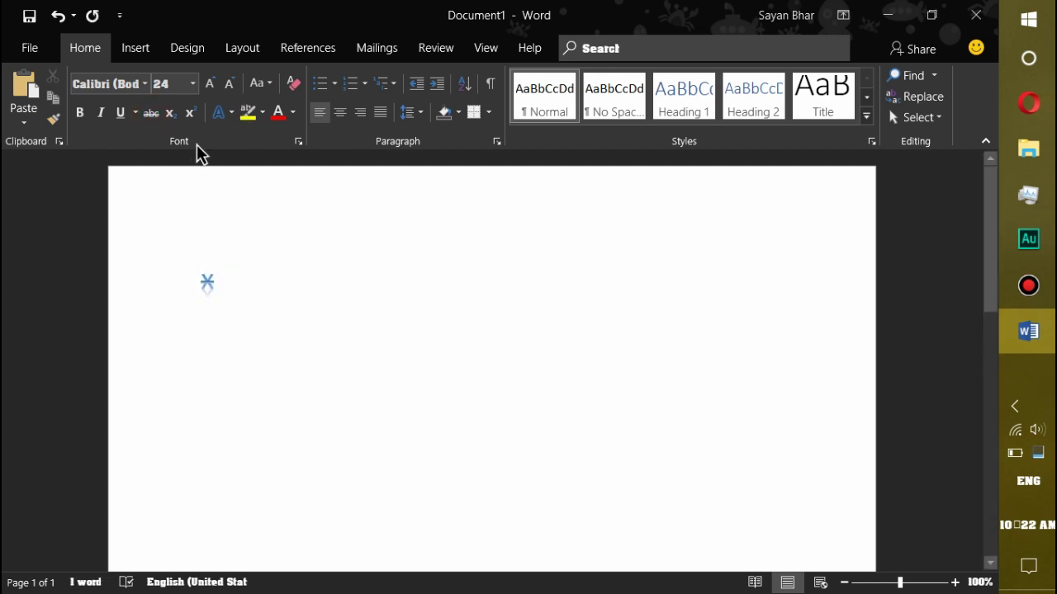
{"action": "left_click_drag", "start_coordinate": [229, 281], "coordinate": [61, 266]}
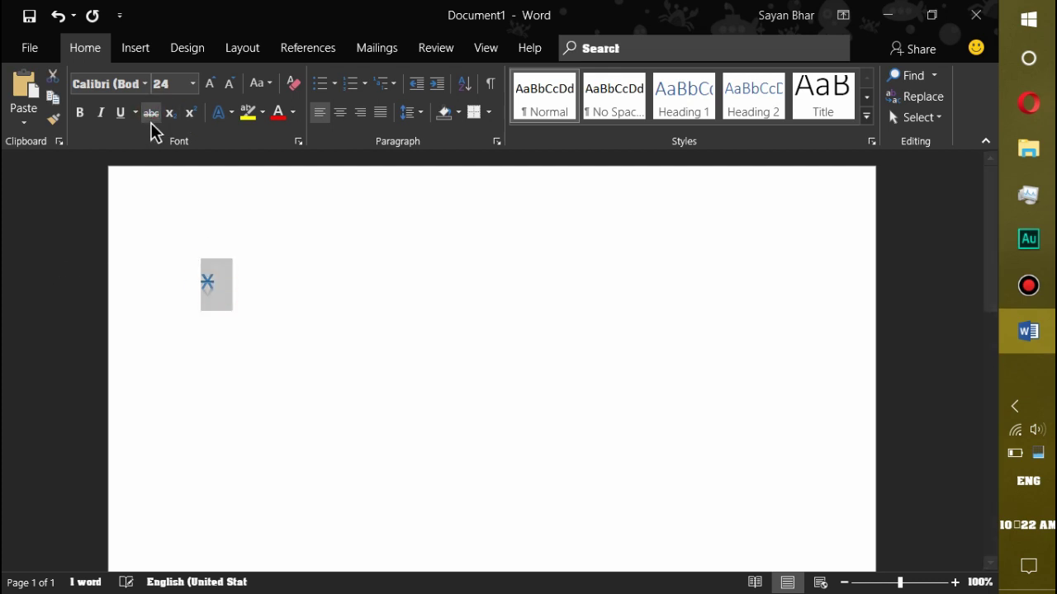
{"action": "left_click", "coordinate": [299, 360]}
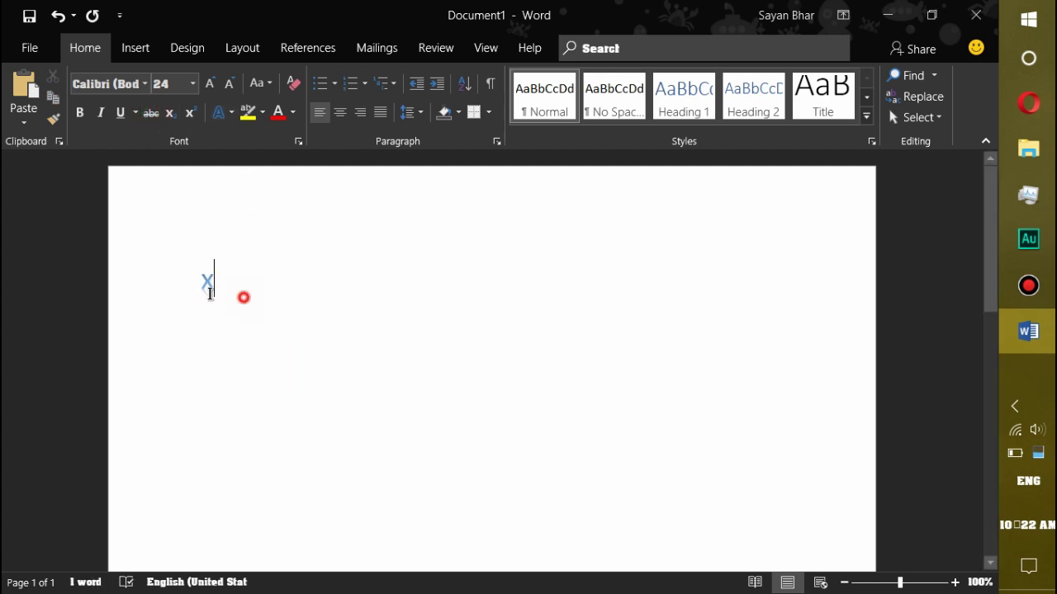
{"action": "double_click", "coordinate": [211, 293]}
{"action": "left_click", "coordinate": [231, 112]}
{"action": "left_click", "coordinate": [229, 147]}
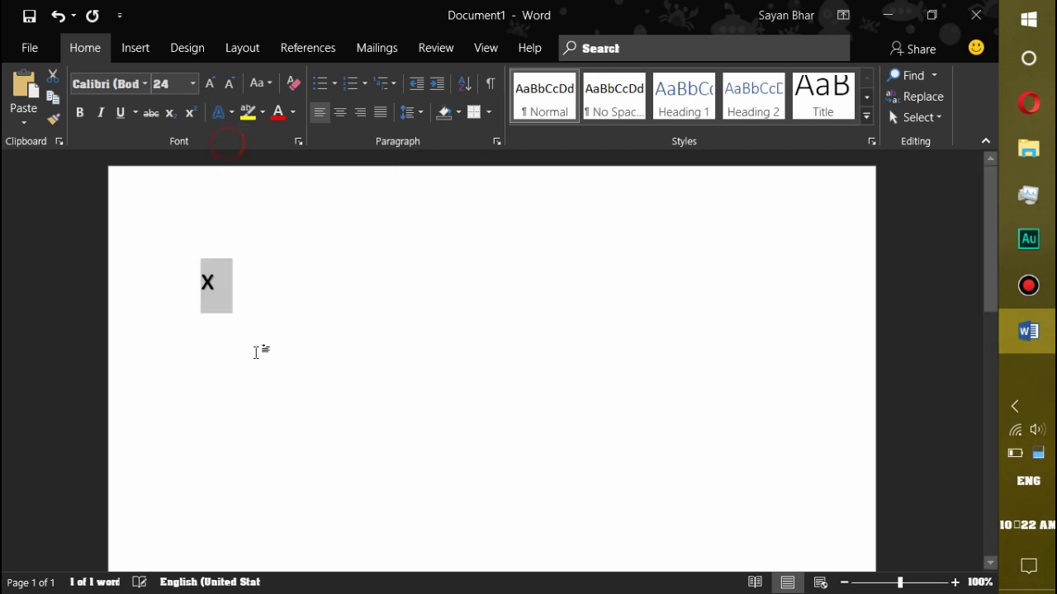
{"action": "left_click", "coordinate": [224, 275]}
{"action": "double_click", "coordinate": [208, 282]}
{"action": "left_click", "coordinate": [259, 340]}
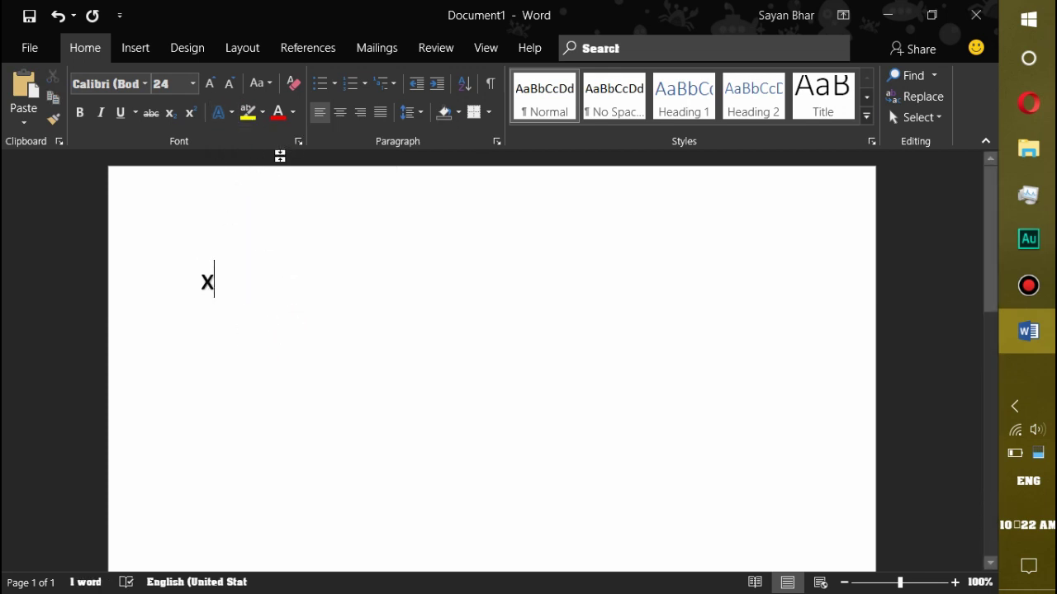
Add a superscript 2 after the X, then delete it, leaving just X.
{"action": "left_click", "coordinate": [190, 115]}
{"action": "type", "text": "2"}
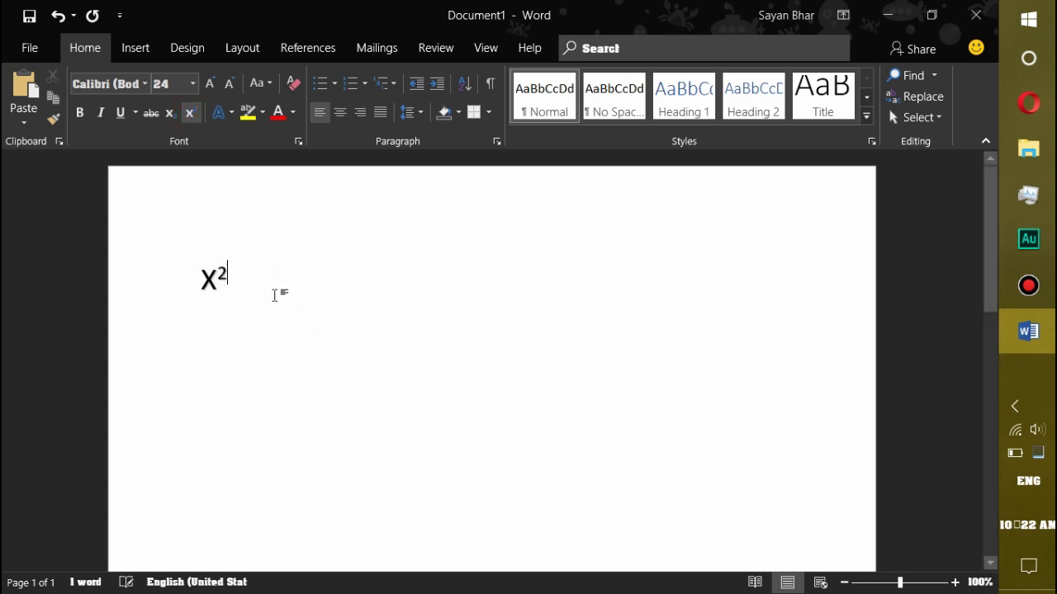
{"action": "left_click_drag", "start_coordinate": [202, 278], "coordinate": [273, 309]}
{"action": "left_click", "coordinate": [276, 312]}
{"action": "mouse_move", "coordinate": [233, 280]}
{"action": "left_mouse_down"}
{"action": "mouse_move", "coordinate": [200, 279]}
{"action": "mouse_move", "coordinate": [219, 278]}
{"action": "mouse_move", "coordinate": [165, 298]}
{"action": "left_mouse_up"}
{"action": "left_click", "coordinate": [219, 318]}
{"action": "left_click", "coordinate": [242, 286]}
{"action": "left_click", "coordinate": [208, 350]}
{"action": "key", "text": "BackSpace"}
{"action": "left_click", "coordinate": [240, 314]}
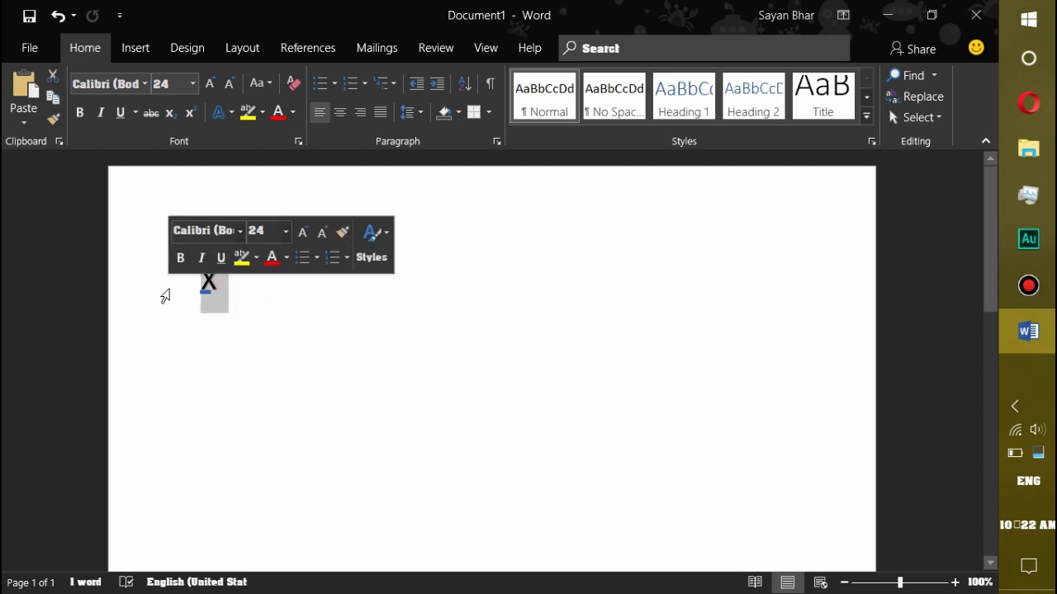
{"action": "left_click", "coordinate": [228, 288]}
{"action": "left_click_drag", "start_coordinate": [228, 289], "coordinate": [199, 285]}
{"action": "left_click", "coordinate": [230, 291]}
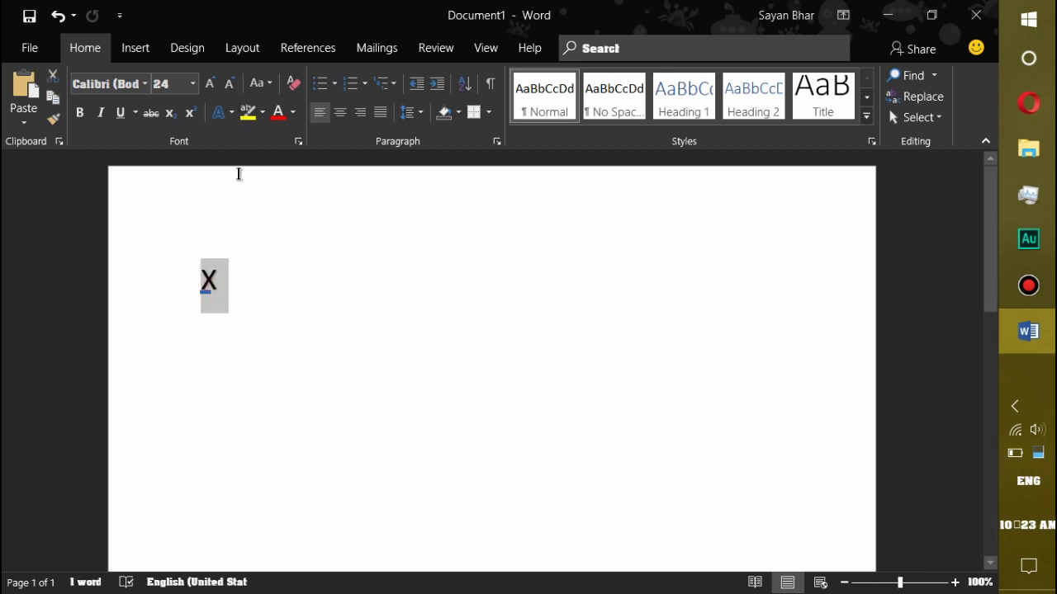
Type a subscript 2 beside the X, add a few letters, then delete them.
{"action": "left_click", "coordinate": [236, 308]}
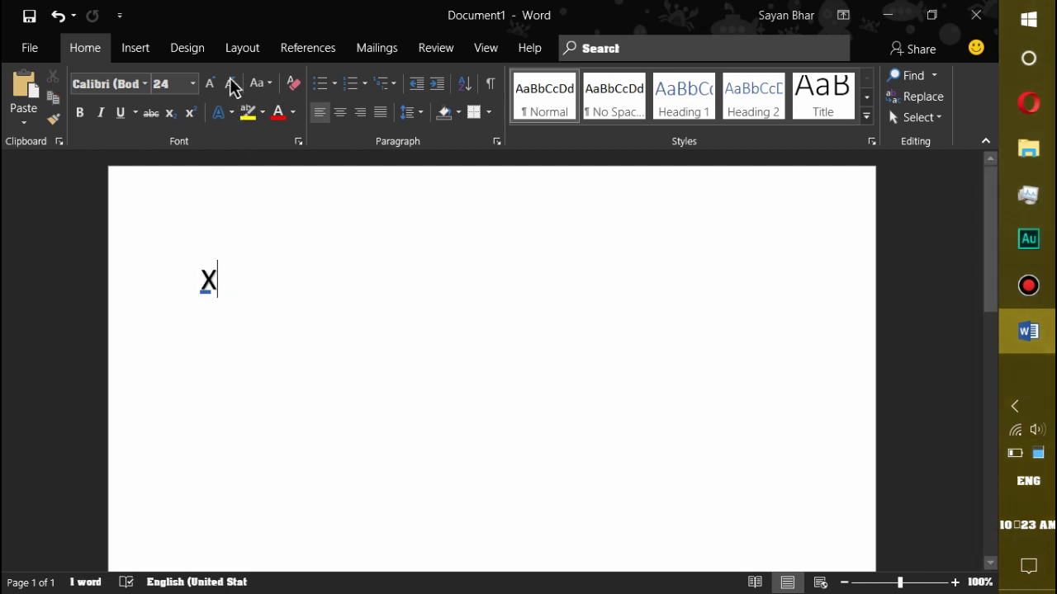
{"action": "left_click", "coordinate": [169, 113]}
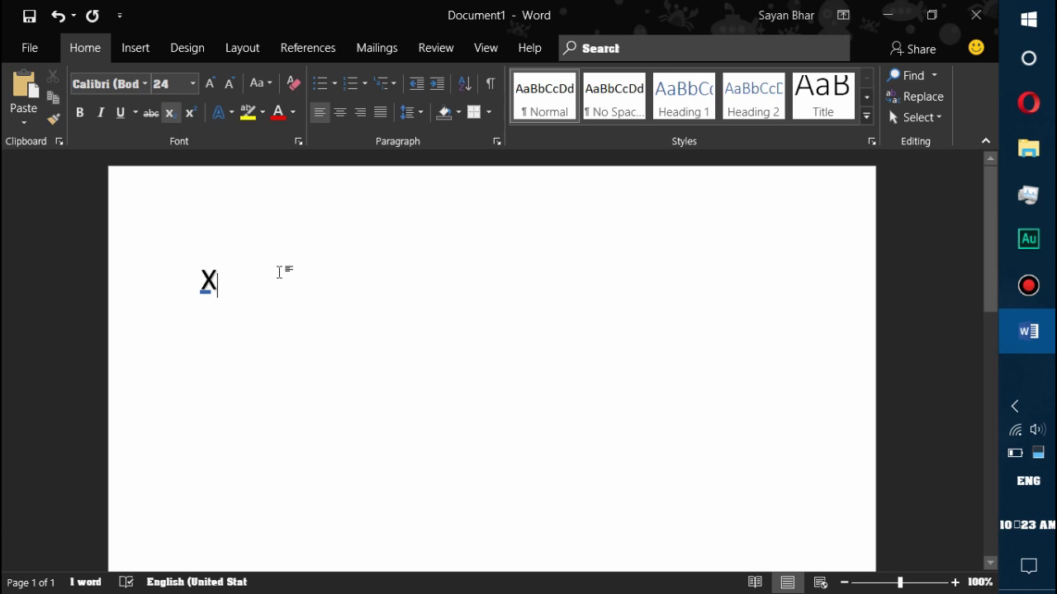
{"action": "type", "text": "2"}
{"action": "left_click", "coordinate": [170, 114]}
{"action": "type", "text": "dsds"}
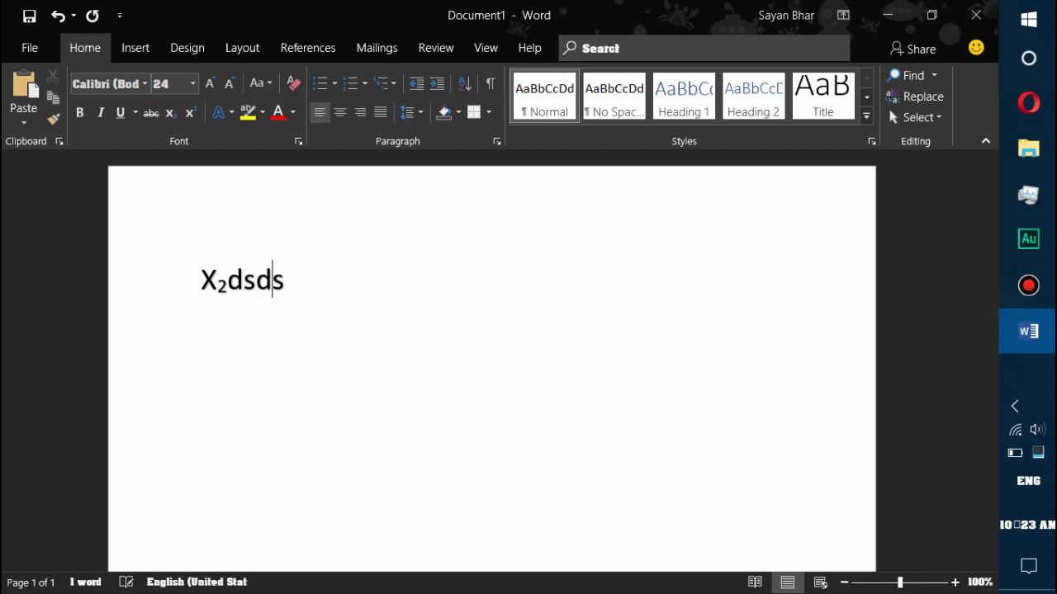
{"action": "key", "text": "BackSpace"}
{"action": "key", "text": "BackSpace"}
{"action": "key", "text": "BackSpace"}
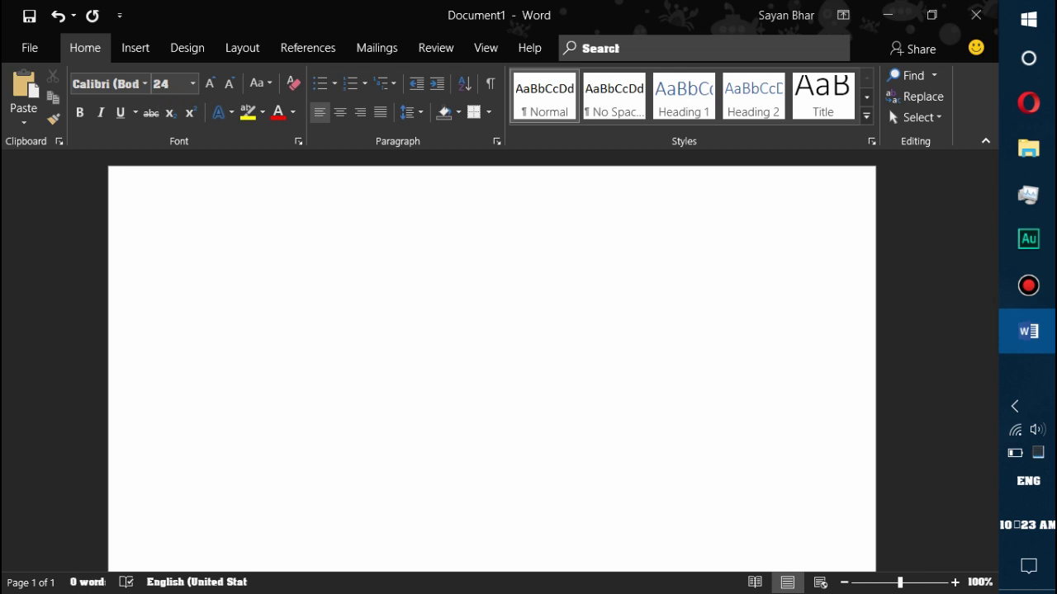
Replace the mistyped 'yhis' with the sentence 'This is a test.' and select the line.
{"action": "left_click", "coordinate": [273, 84]}
{"action": "left_click", "coordinate": [235, 267]}
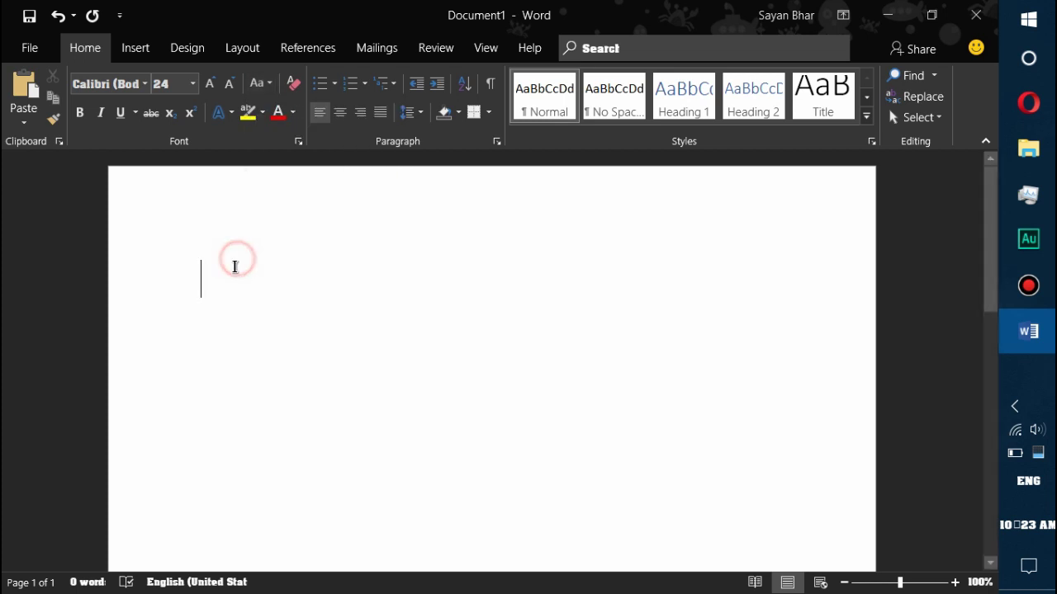
{"action": "type", "text": "yhis"}
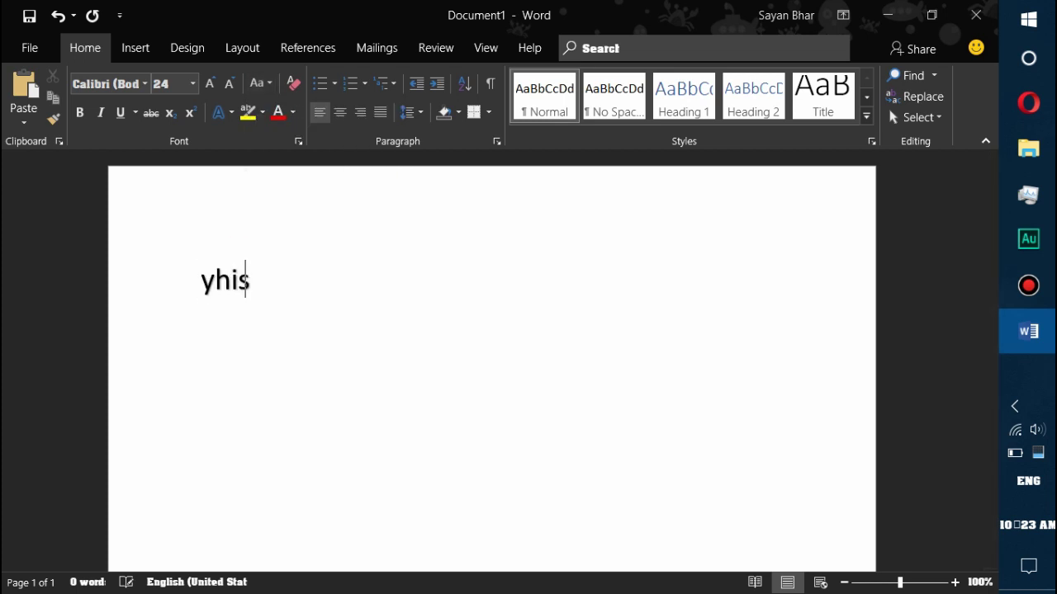
{"action": "key", "text": "ctrl+a"}
{"action": "key", "text": "BackSpace"}
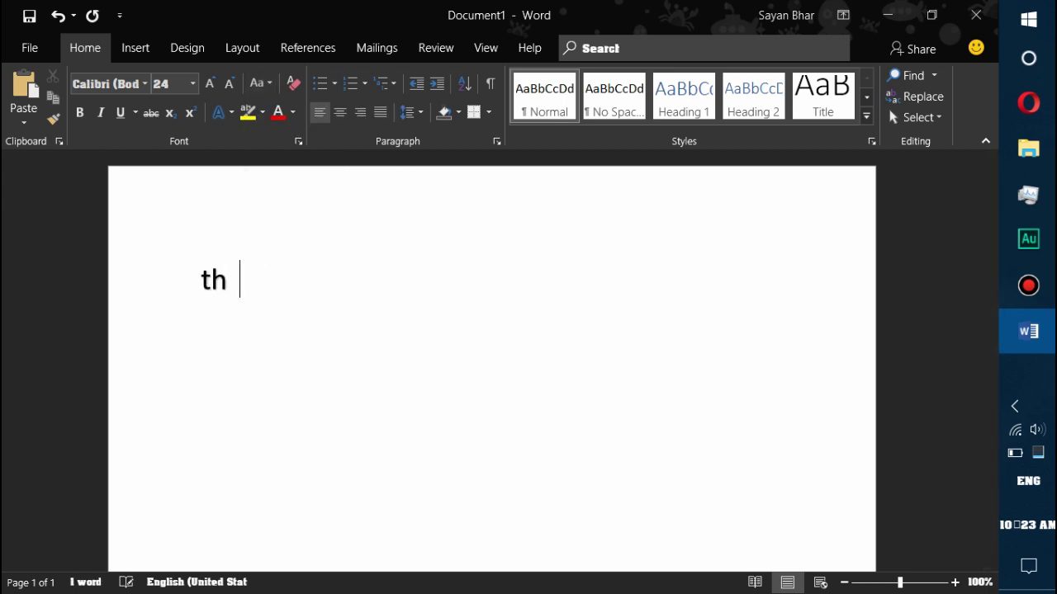
{"action": "type", "text": "is s"}
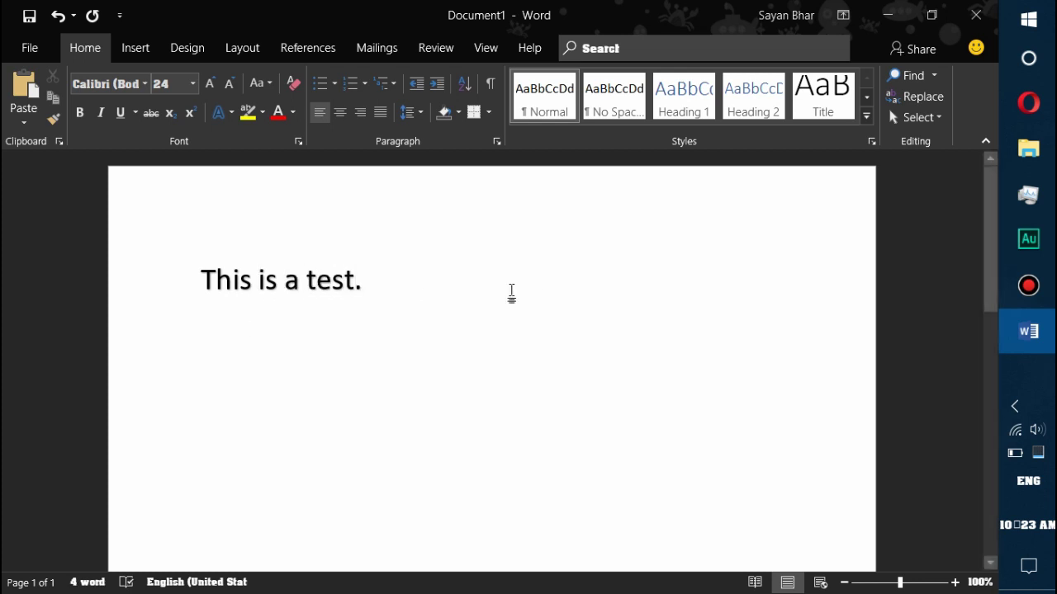
{"action": "triple_click", "coordinate": [325, 277]}
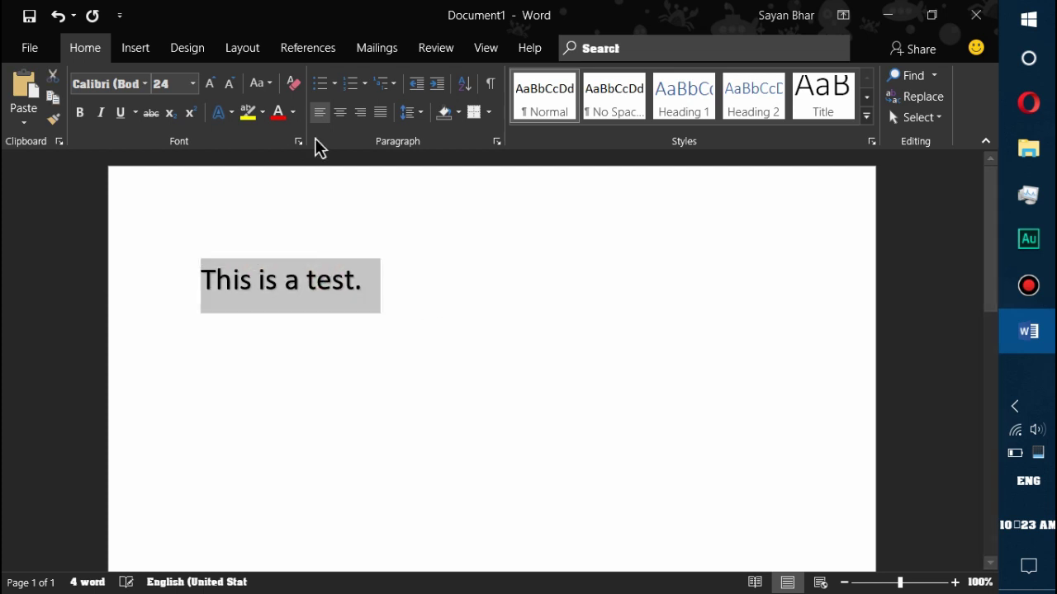
{"action": "left_click", "coordinate": [407, 296]}
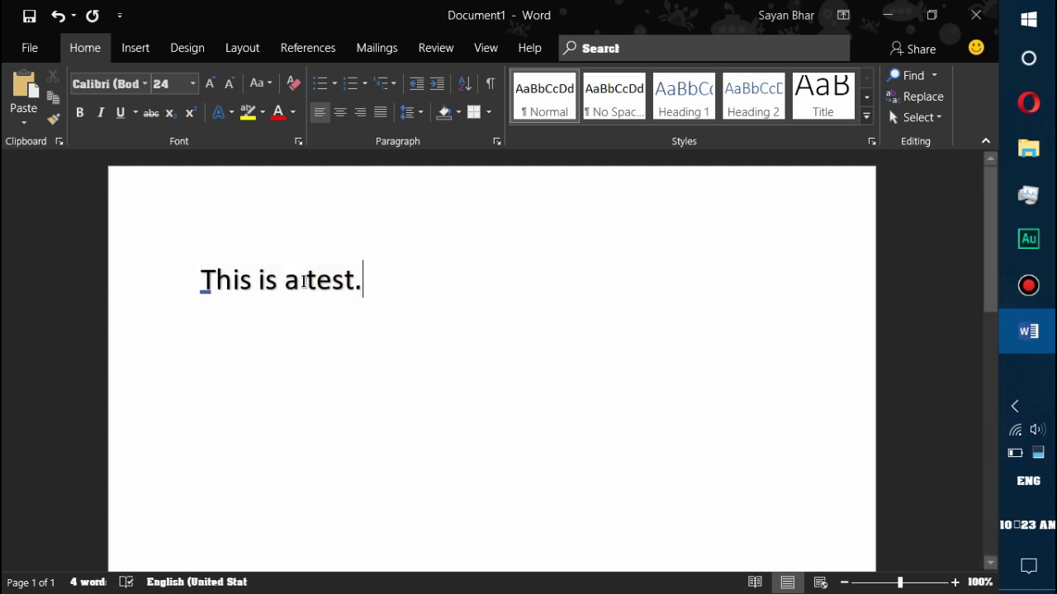
{"action": "triple_click", "coordinate": [375, 283]}
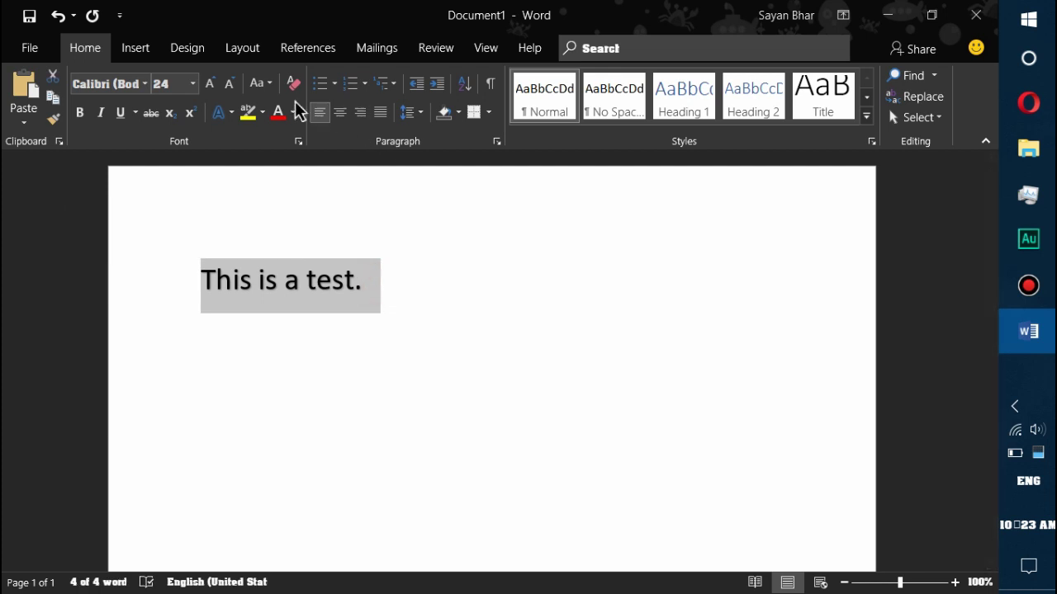
{"action": "left_click", "coordinate": [271, 86]}
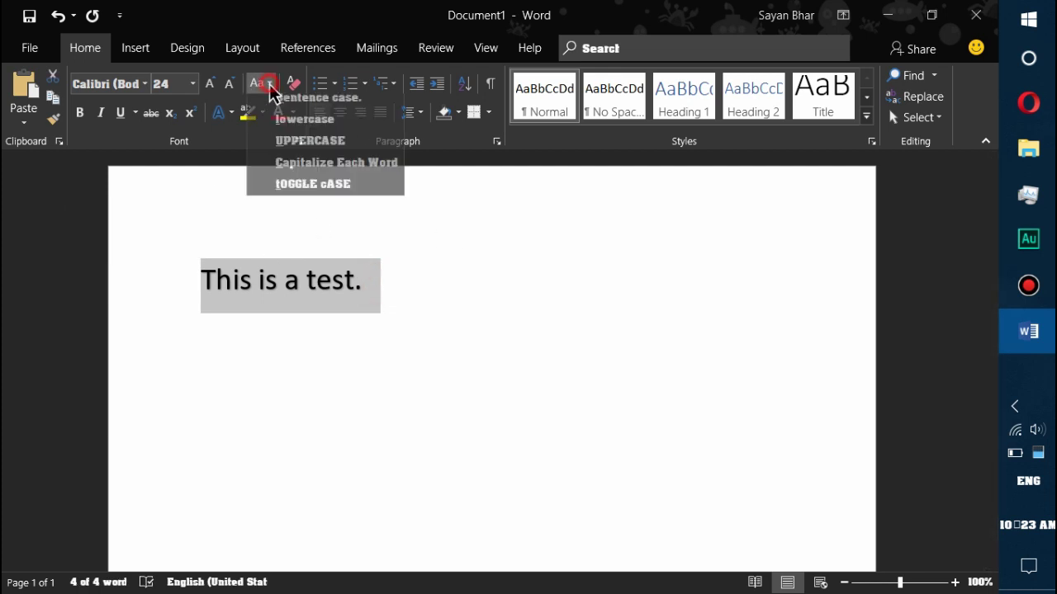
{"action": "left_click", "coordinate": [324, 125]}
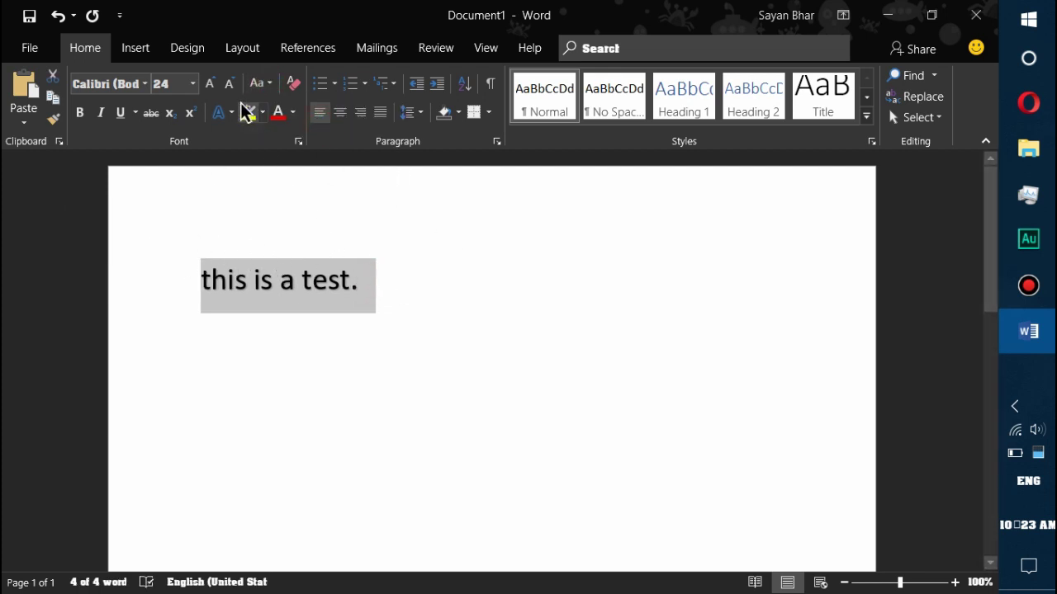
{"action": "left_click", "coordinate": [268, 84]}
{"action": "left_click", "coordinate": [341, 150]}
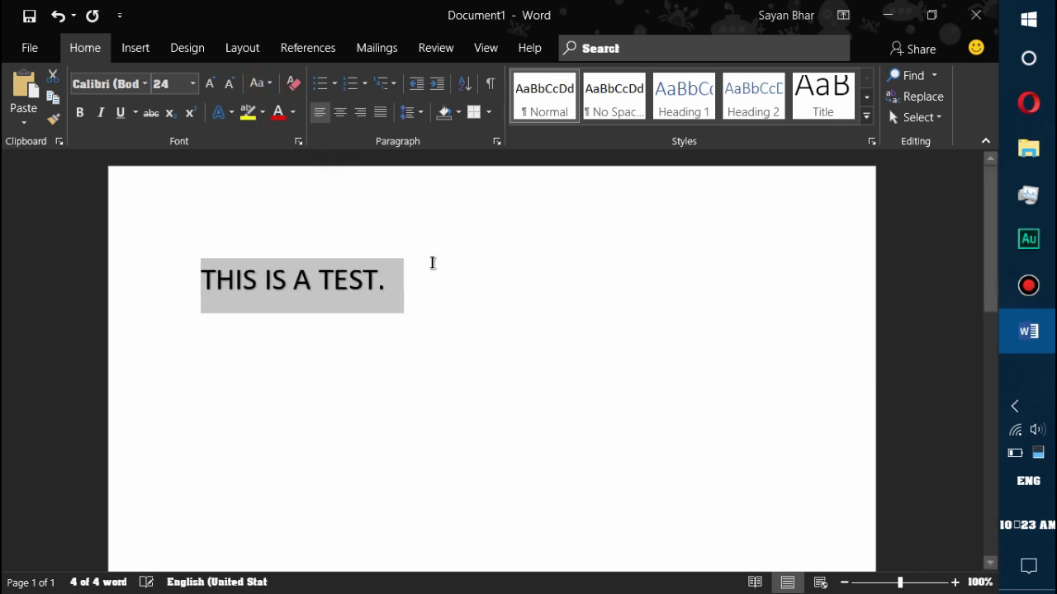
{"action": "left_click", "coordinate": [270, 84]}
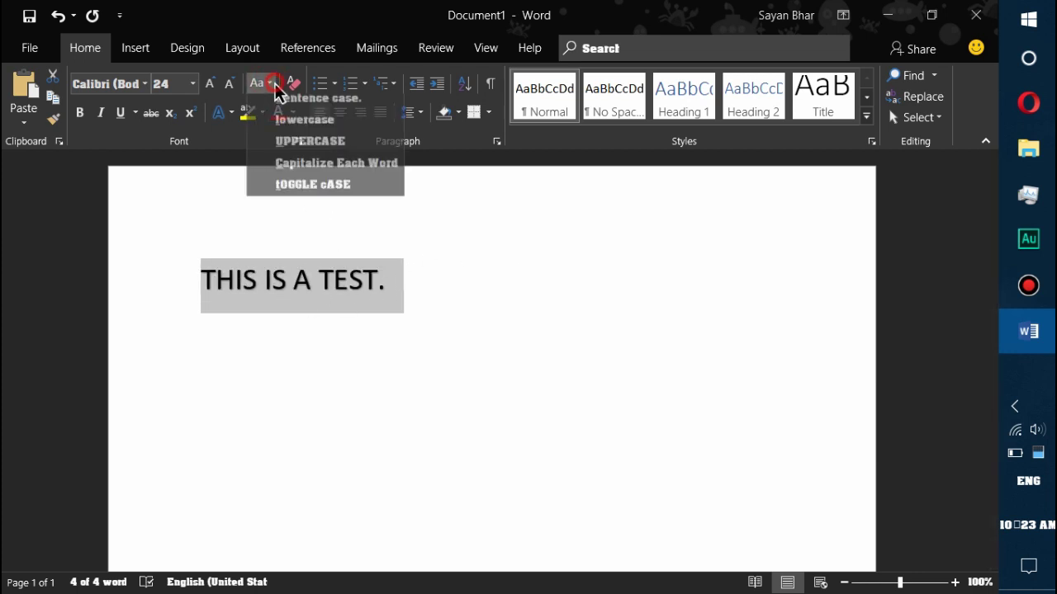
{"action": "left_click", "coordinate": [371, 171]}
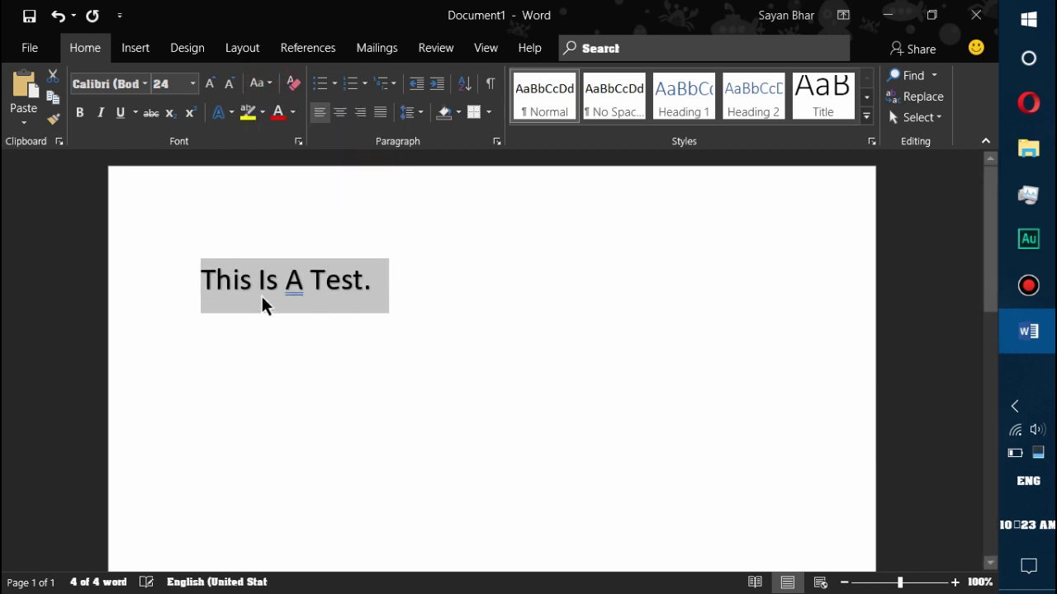
{"action": "left_click", "coordinate": [306, 333]}
{"action": "left_click_drag", "start_coordinate": [379, 279], "coordinate": [195, 273]}
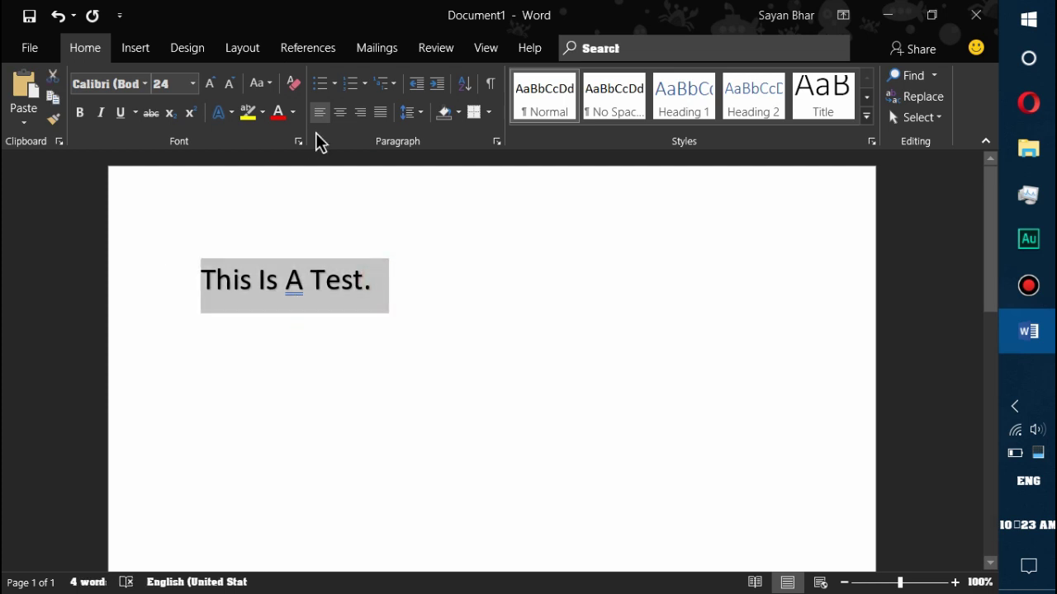
{"action": "left_click", "coordinate": [259, 83]}
{"action": "left_click", "coordinate": [350, 193]}
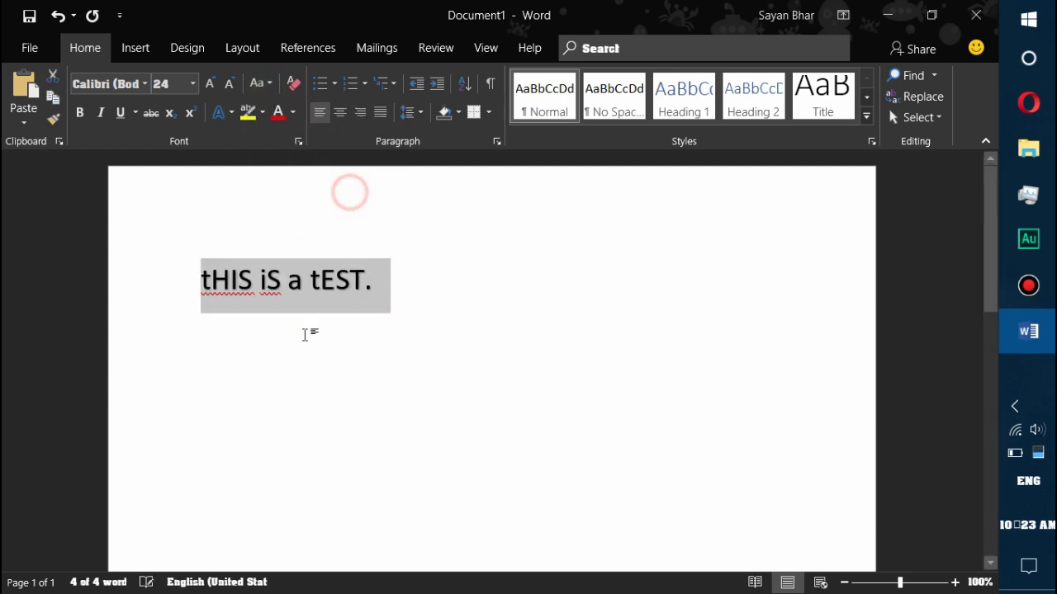
{"action": "left_click", "coordinate": [303, 338]}
{"action": "left_click_drag", "start_coordinate": [376, 294], "coordinate": [174, 286]}
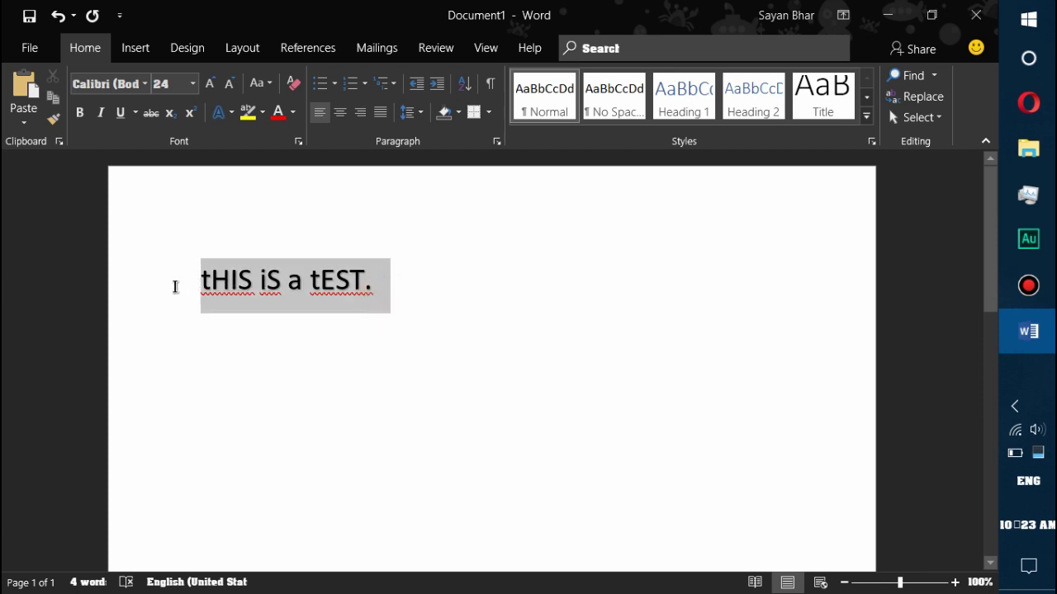
{"action": "left_click", "coordinate": [266, 84]}
{"action": "left_click", "coordinate": [330, 106]}
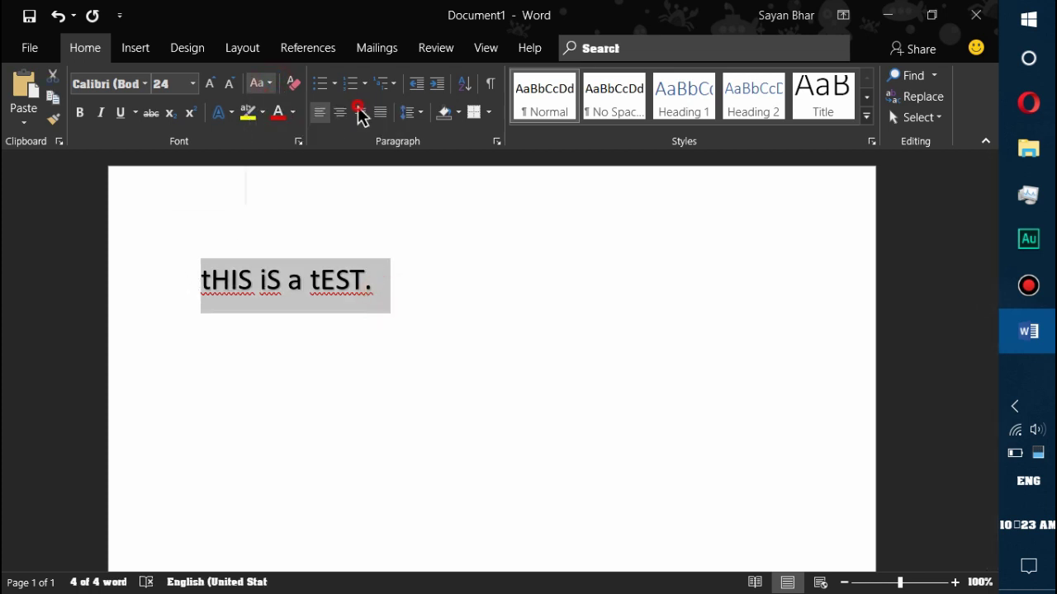
{"action": "left_click", "coordinate": [380, 360]}
{"action": "left_click_drag", "start_coordinate": [372, 284], "coordinate": [45, 283]}
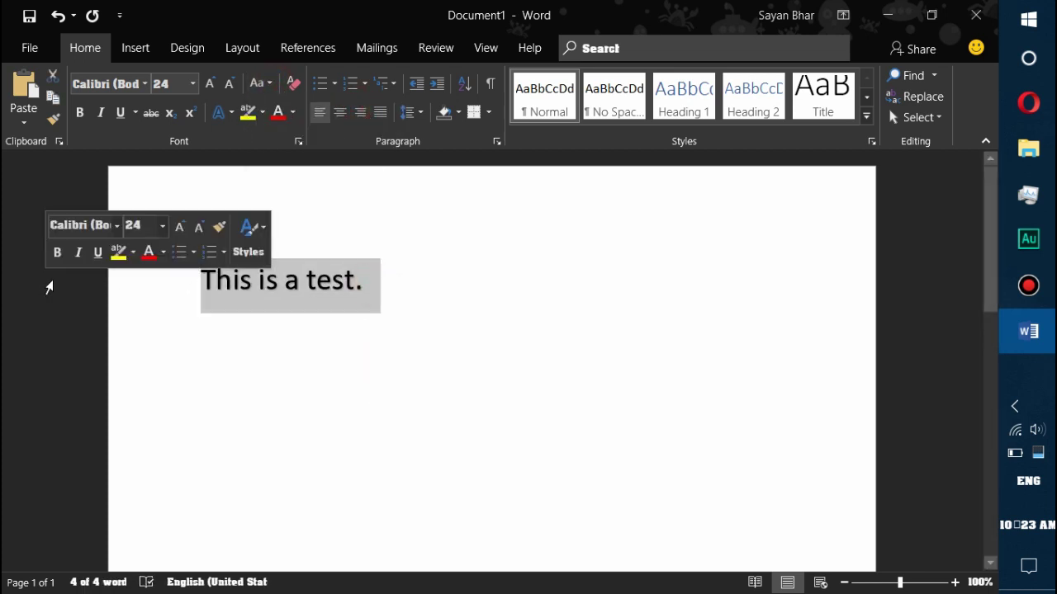
{"action": "left_click", "coordinate": [273, 385]}
Colour the sentence 'This is a test.' with a green theme font colour.
{"action": "left_click_drag", "start_coordinate": [373, 288], "coordinate": [134, 248]}
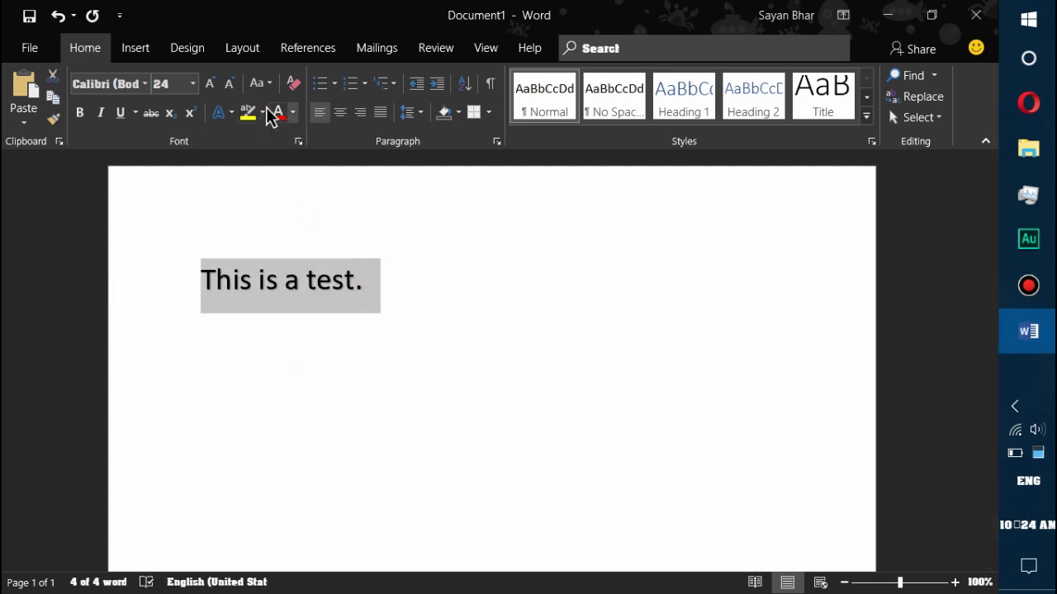
{"action": "left_click", "coordinate": [293, 111]}
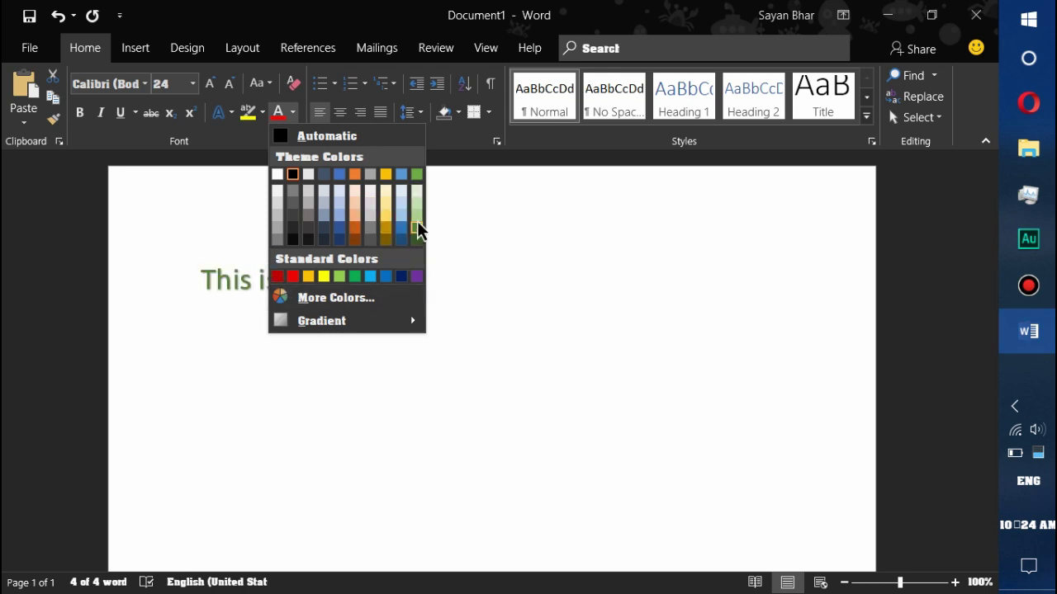
{"action": "left_click", "coordinate": [416, 174]}
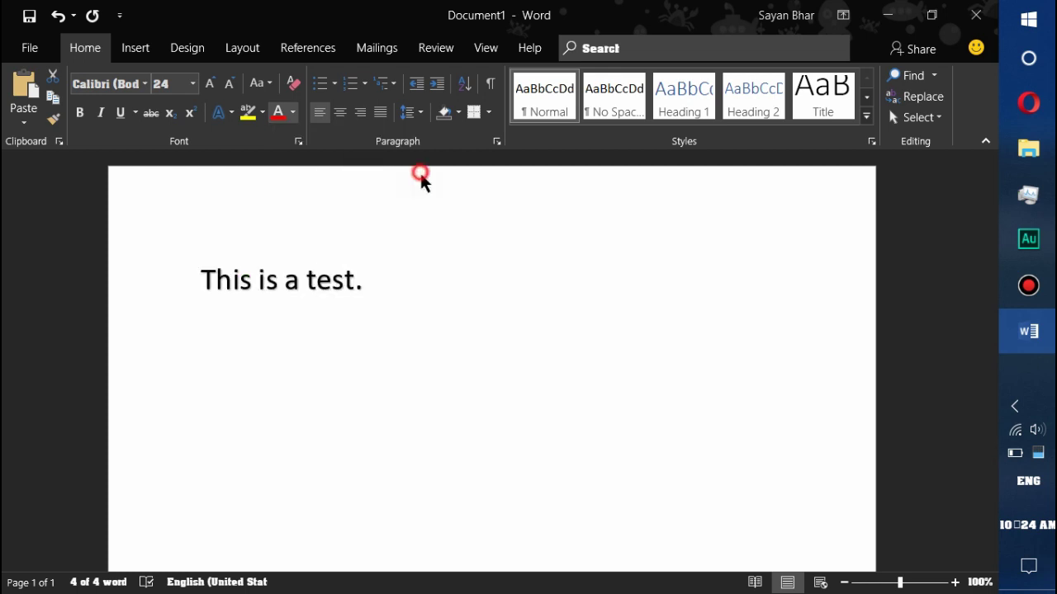
{"action": "left_click", "coordinate": [389, 286]}
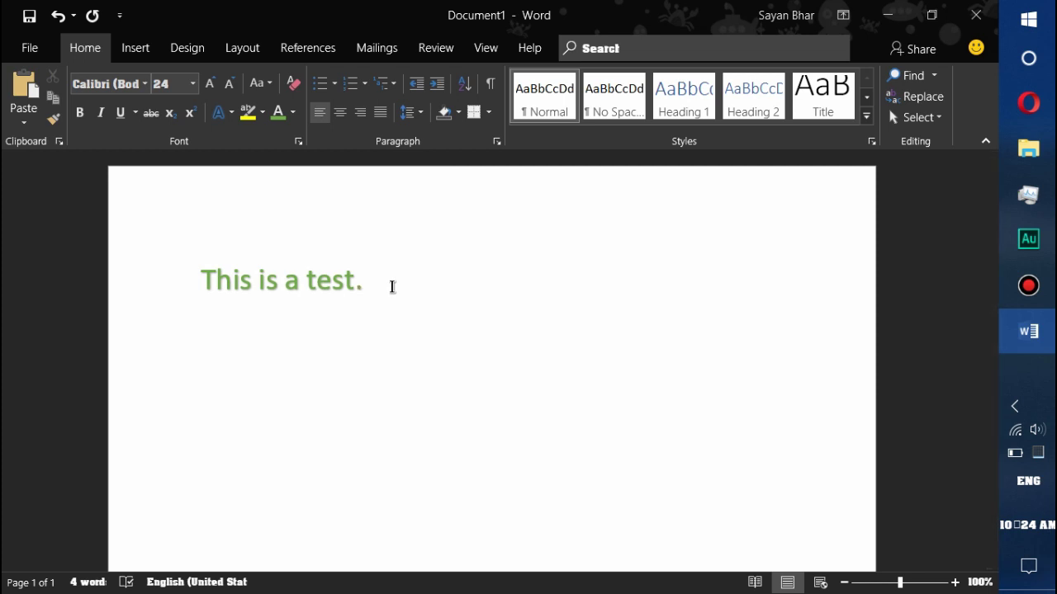
{"action": "left_click_drag", "start_coordinate": [392, 287], "coordinate": [94, 292]}
{"action": "left_click", "coordinate": [410, 413]}
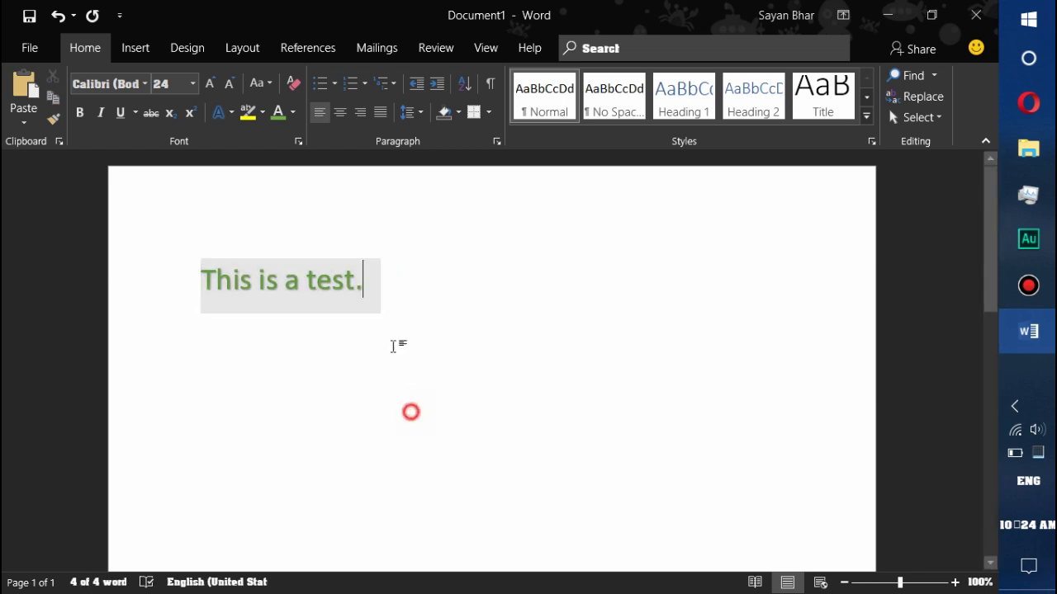
{"action": "left_click", "coordinate": [187, 281]}
{"action": "left_click", "coordinate": [262, 113]}
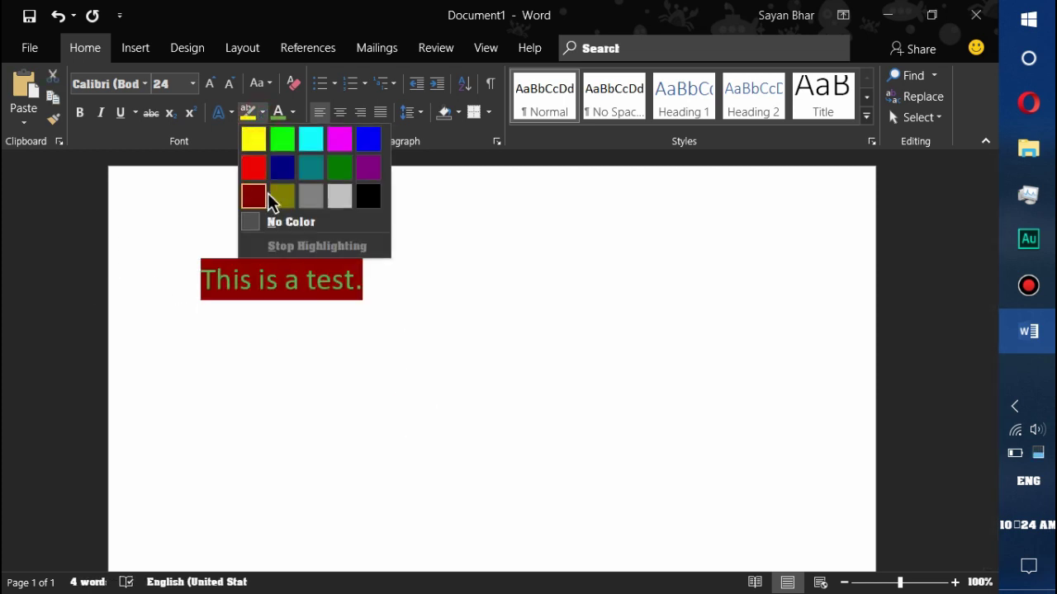
{"action": "left_click", "coordinate": [259, 144]}
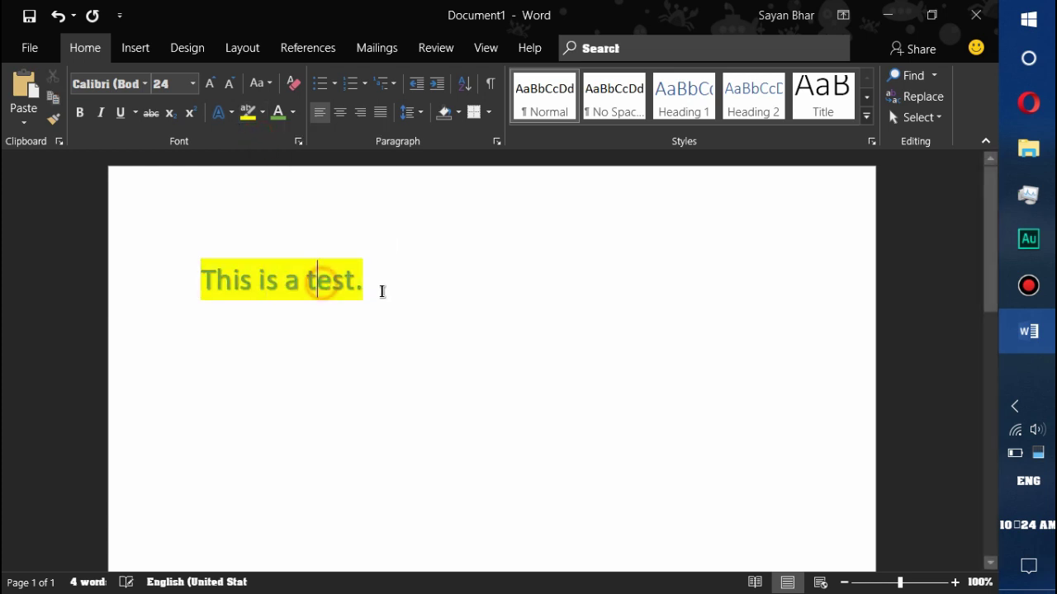
{"action": "left_click_drag", "start_coordinate": [382, 290], "coordinate": [182, 270]}
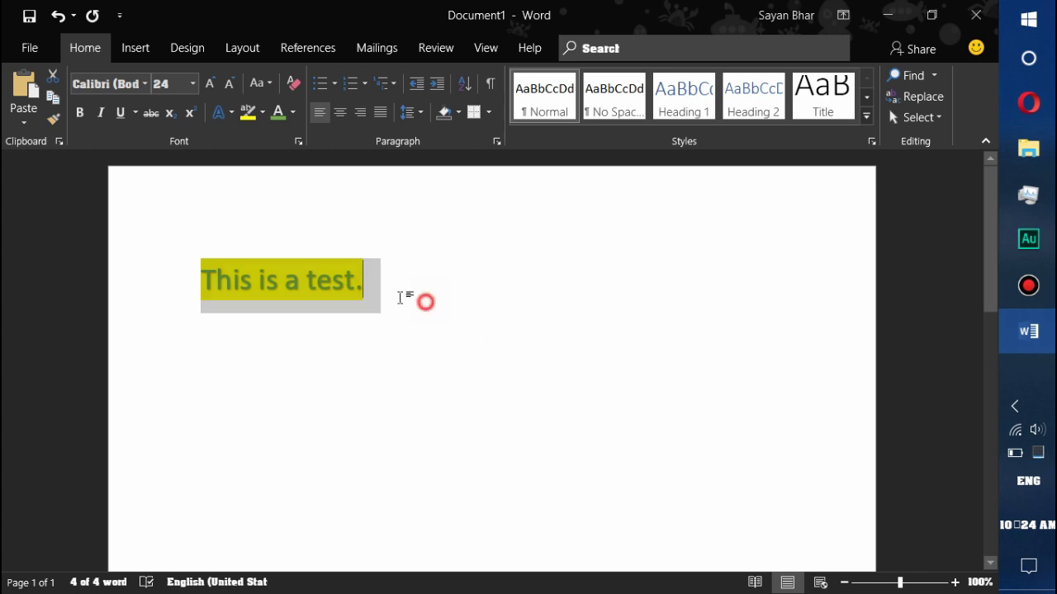
{"action": "left_click_drag", "start_coordinate": [400, 297], "coordinate": [185, 279]}
{"action": "left_click", "coordinate": [264, 112]}
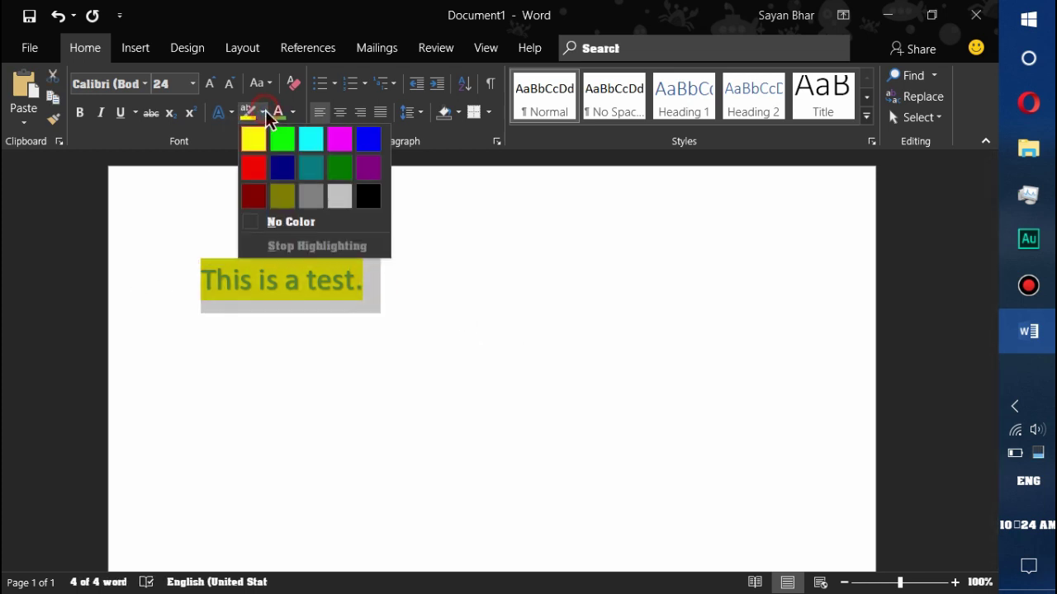
{"action": "left_click", "coordinate": [281, 222]}
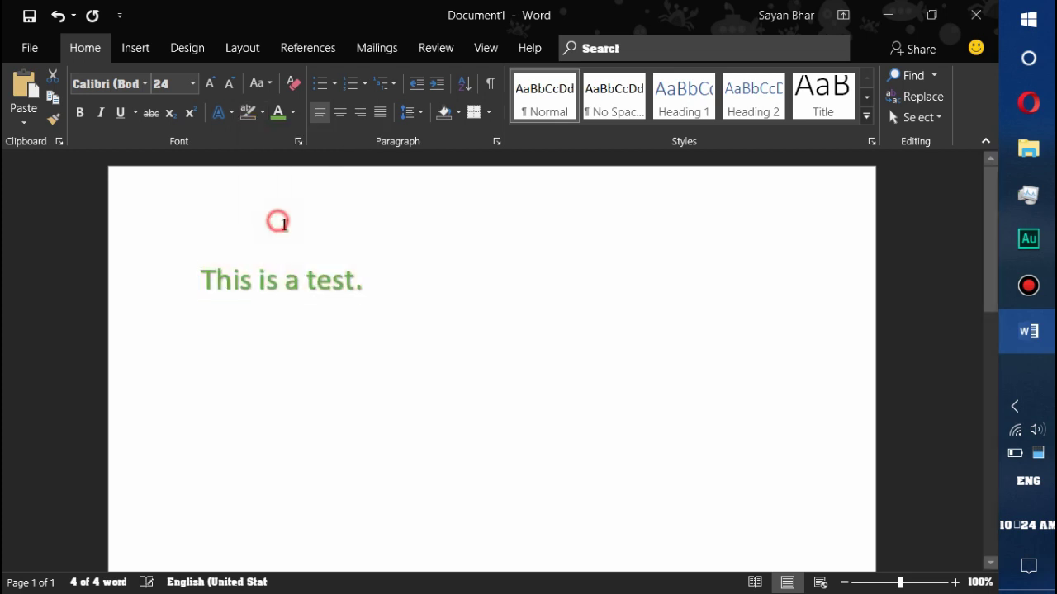
{"action": "left_click_drag", "start_coordinate": [365, 276], "coordinate": [248, 182]}
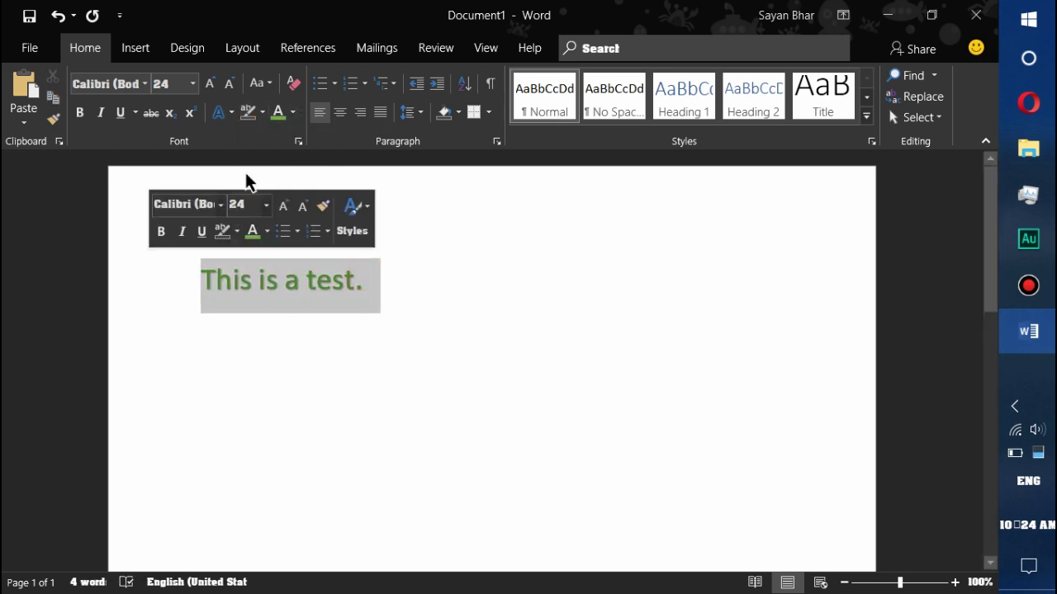
Center the 'This is a test.' line on the page.
{"action": "left_click", "coordinate": [457, 344]}
{"action": "left_click_drag", "start_coordinate": [407, 295], "coordinate": [160, 264]}
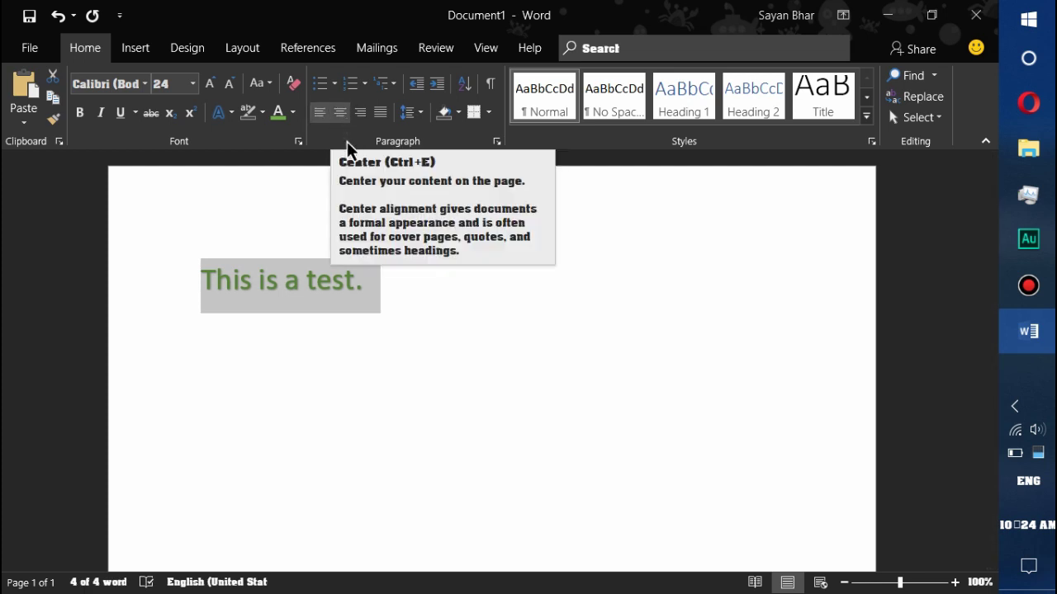
{"action": "left_click", "coordinate": [370, 291]}
{"action": "left_click_drag", "start_coordinate": [387, 278], "coordinate": [61, 255]}
{"action": "left_click", "coordinate": [339, 113]}
{"action": "left_click", "coordinate": [364, 293]}
Right-align the 'This is a test.' line.
{"action": "left_click_drag", "start_coordinate": [407, 281], "coordinate": [661, 299]}
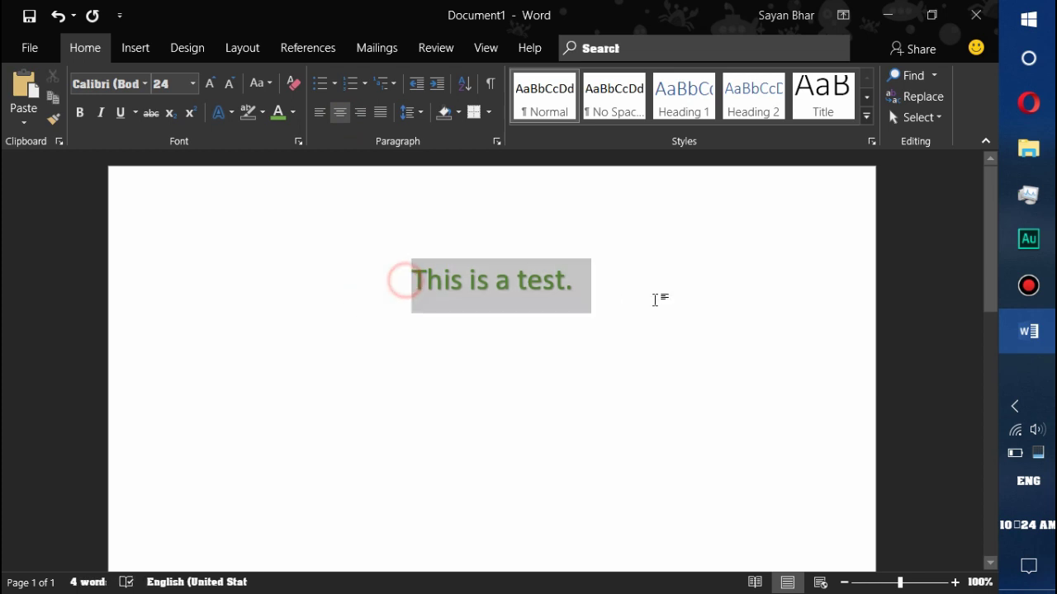
{"action": "left_click", "coordinate": [401, 350]}
{"action": "left_click", "coordinate": [419, 278]}
{"action": "key", "text": "ctrl+a"}
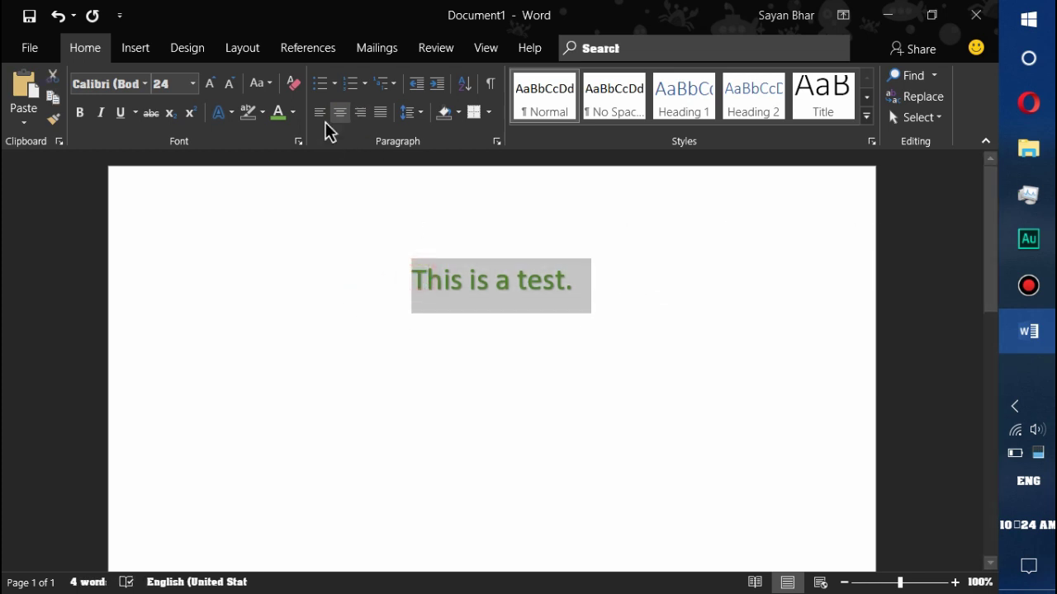
{"action": "left_click", "coordinate": [360, 113]}
{"action": "left_click", "coordinate": [772, 335]}
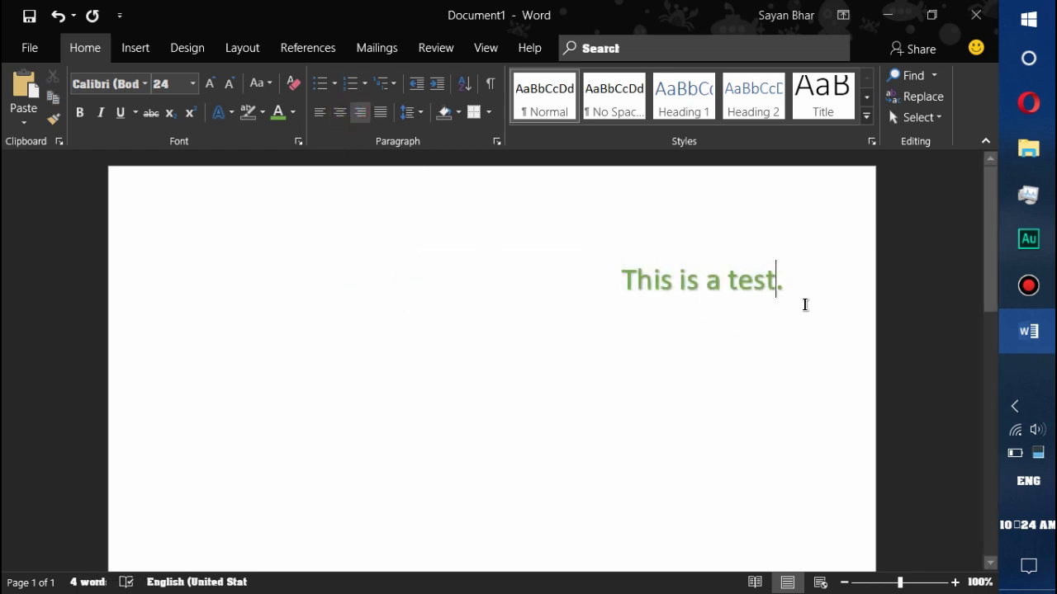
Center the line again, then delete it to leave the page empty.
{"action": "left_click_drag", "start_coordinate": [796, 289], "coordinate": [600, 310]}
{"action": "left_click", "coordinate": [604, 298]}
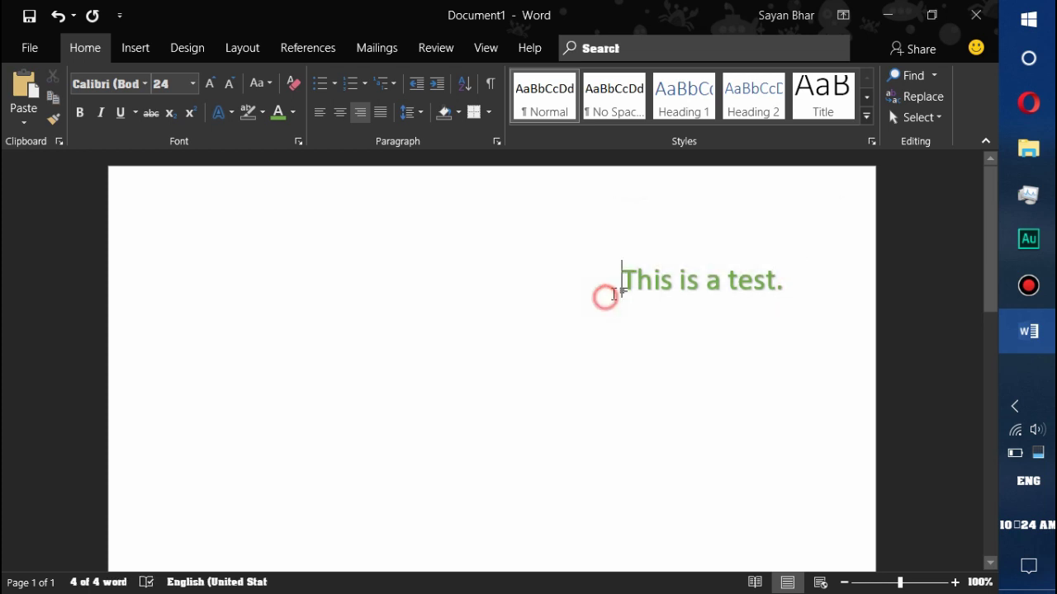
{"action": "triple_click", "coordinate": [700, 283]}
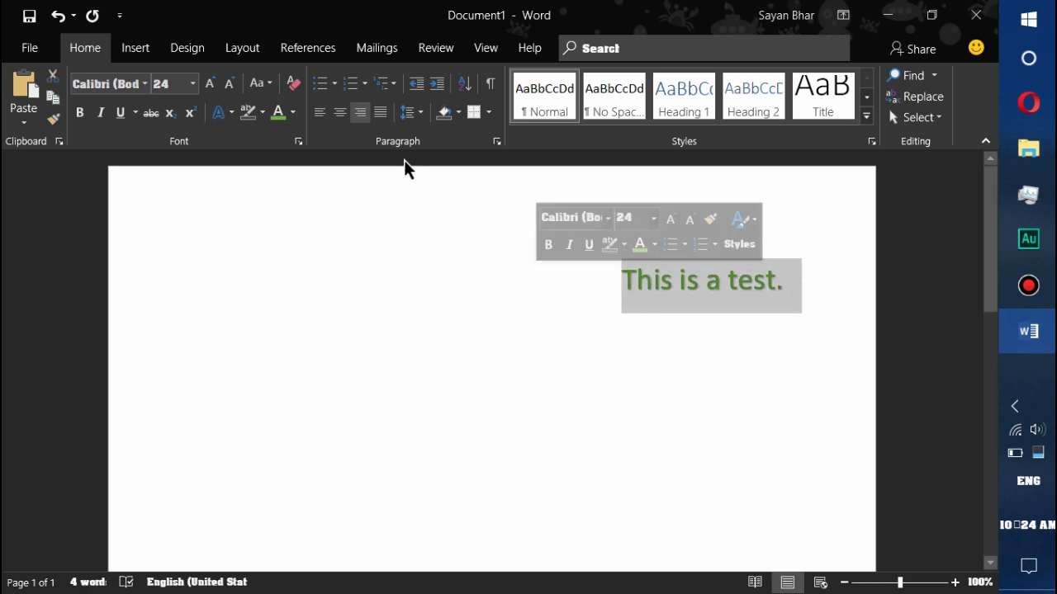
{"action": "left_click", "coordinate": [339, 112]}
{"action": "left_click_drag", "start_coordinate": [578, 285], "coordinate": [344, 286]}
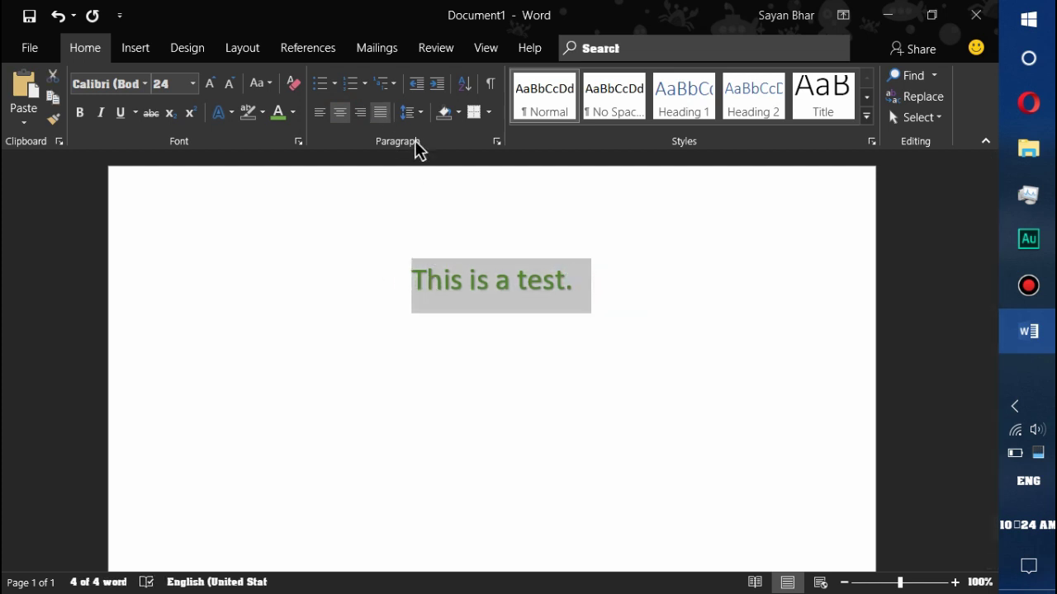
{"action": "triple_click", "coordinate": [603, 286]}
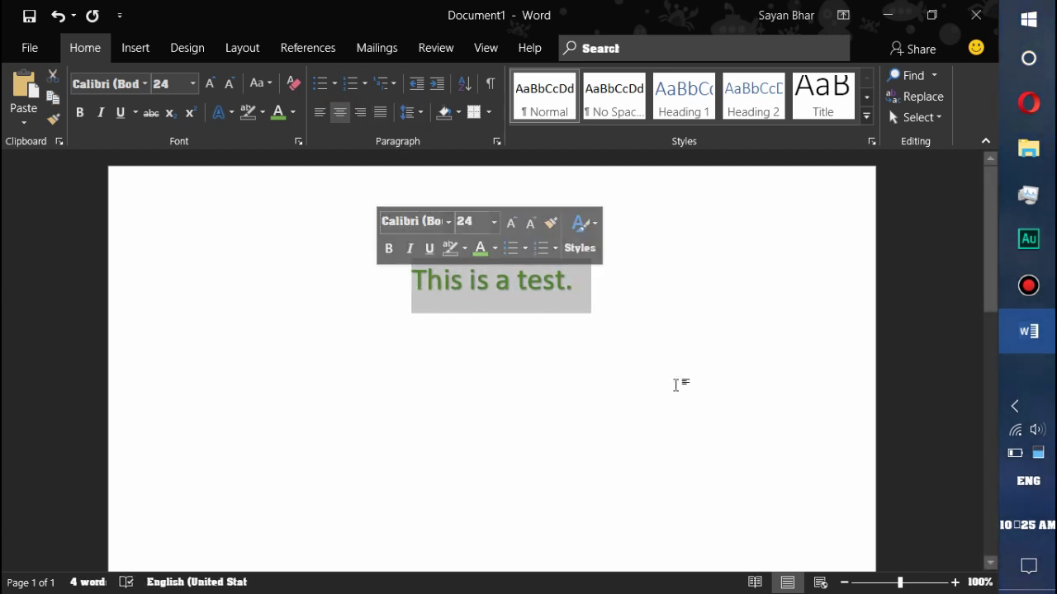
{"action": "key", "text": "Delete"}
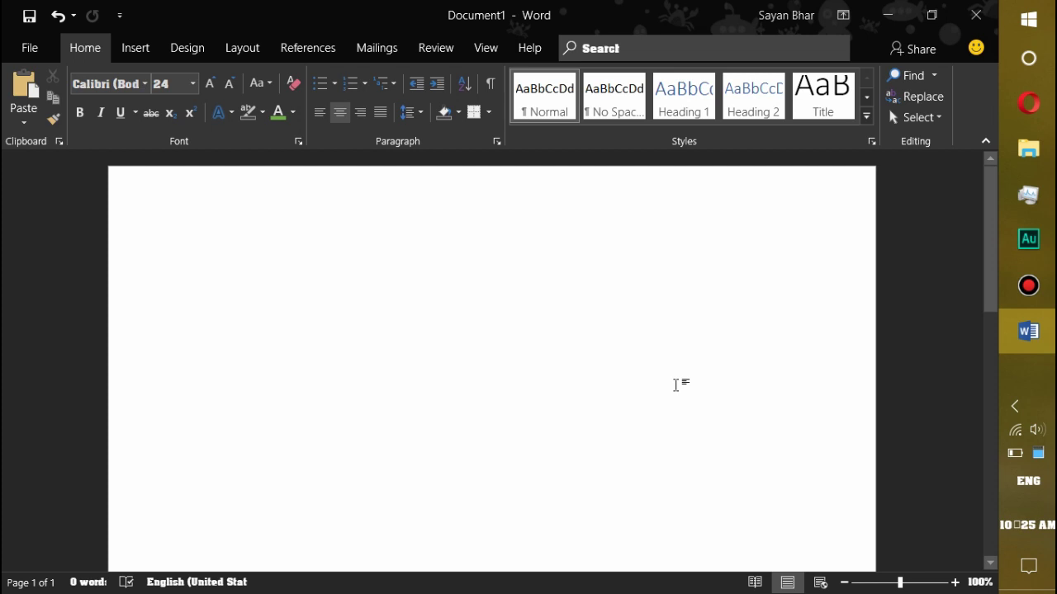
Left-align the empty page, generate sample paragraphs with =rand(), and select all text.
{"action": "left_click", "coordinate": [319, 111]}
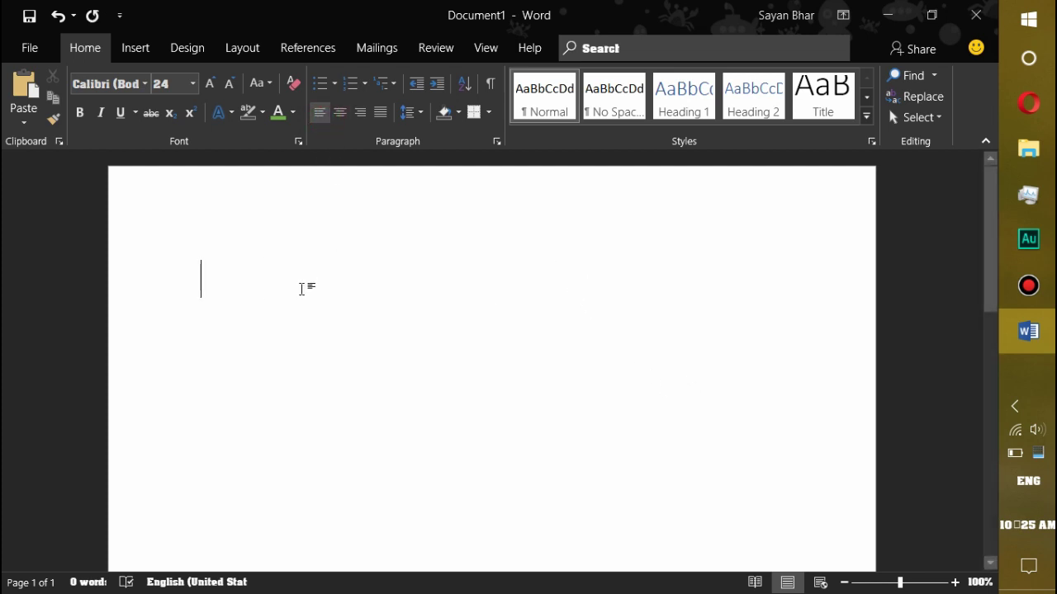
{"action": "type", "text": "=rand("}
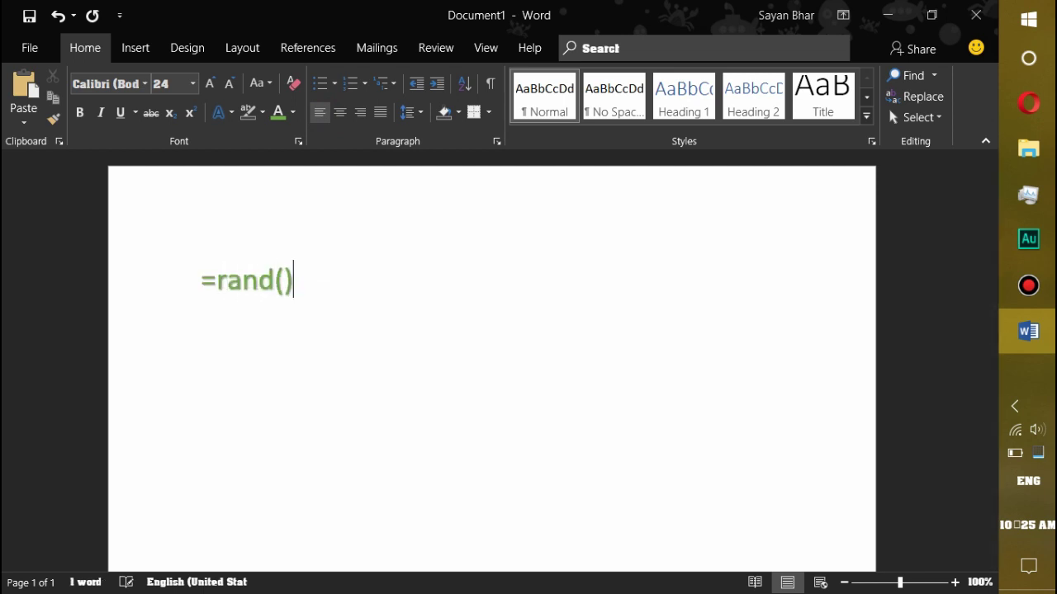
{"action": "key", "text": "Return"}
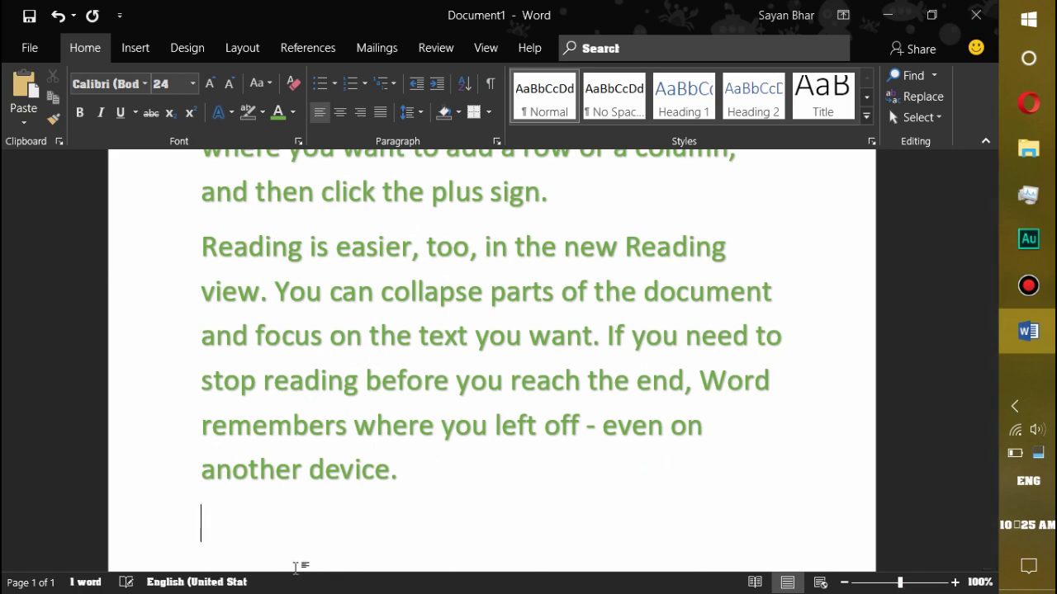
{"action": "mouse_move", "coordinate": [989, 498]}
{"action": "left_mouse_down"}
{"action": "mouse_move", "coordinate": [981, 410]}
{"action": "mouse_move", "coordinate": [983, 455]}
{"action": "left_mouse_up"}
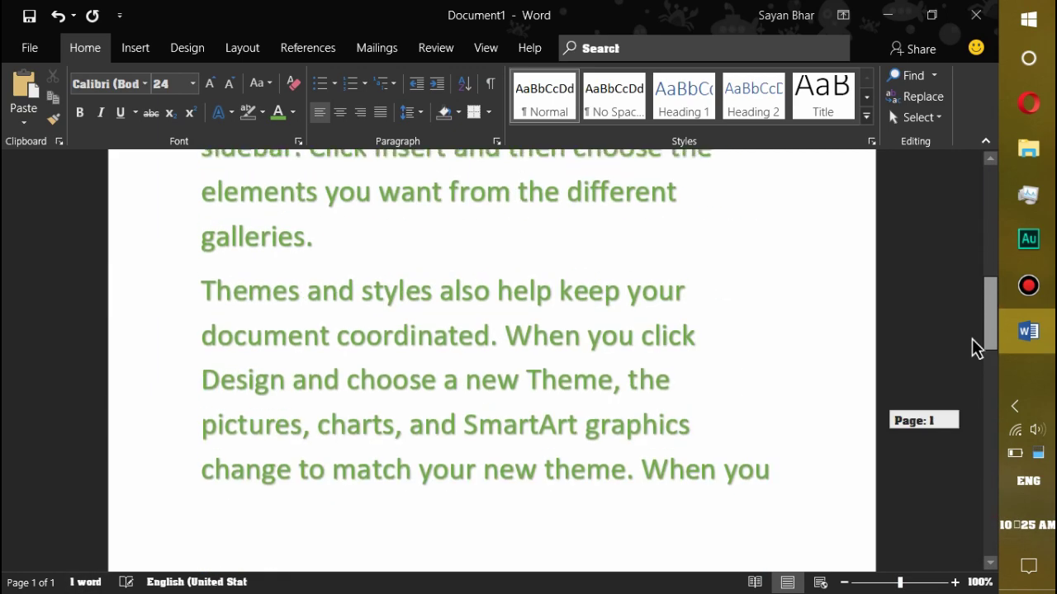
{"action": "key", "text": "ctrl+a"}
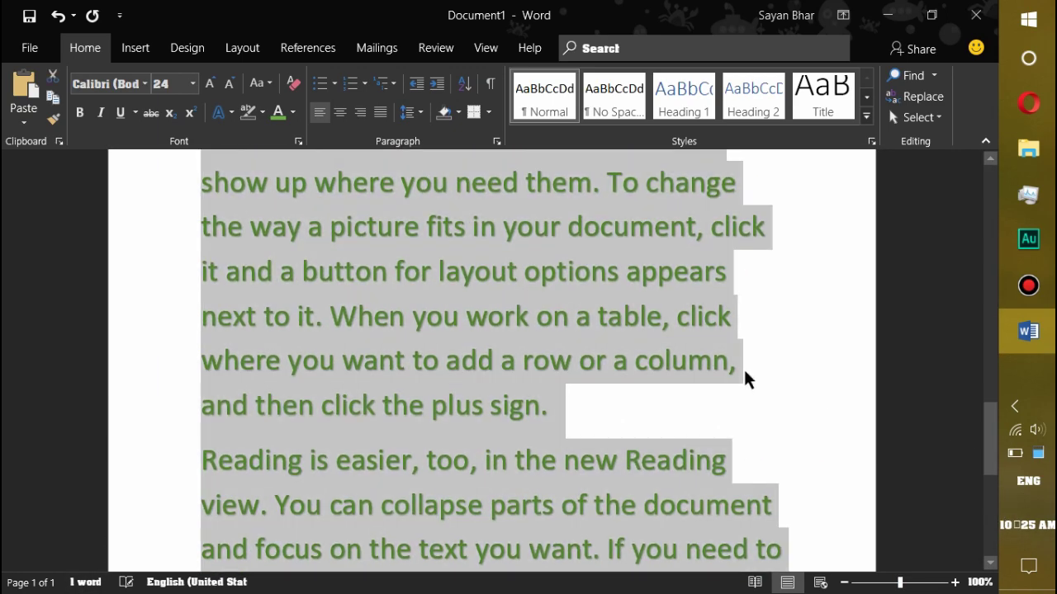
{"action": "left_click", "coordinate": [195, 83]}
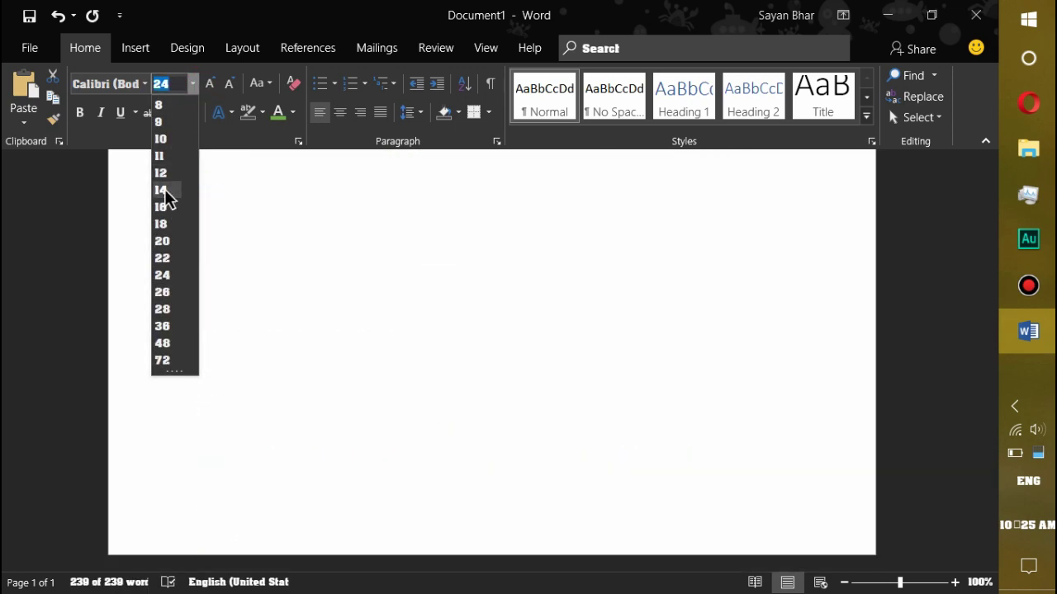
Set all the sample text to 14 pt and zoom the page out to 80%.
{"action": "left_click", "coordinate": [162, 190]}
{"action": "mouse_move", "coordinate": [990, 437]}
{"action": "left_mouse_down"}
{"action": "mouse_move", "coordinate": [974, 298]}
{"action": "mouse_move", "coordinate": [900, 228]}
{"action": "left_mouse_up"}
{"action": "left_click", "coordinate": [470, 379]}
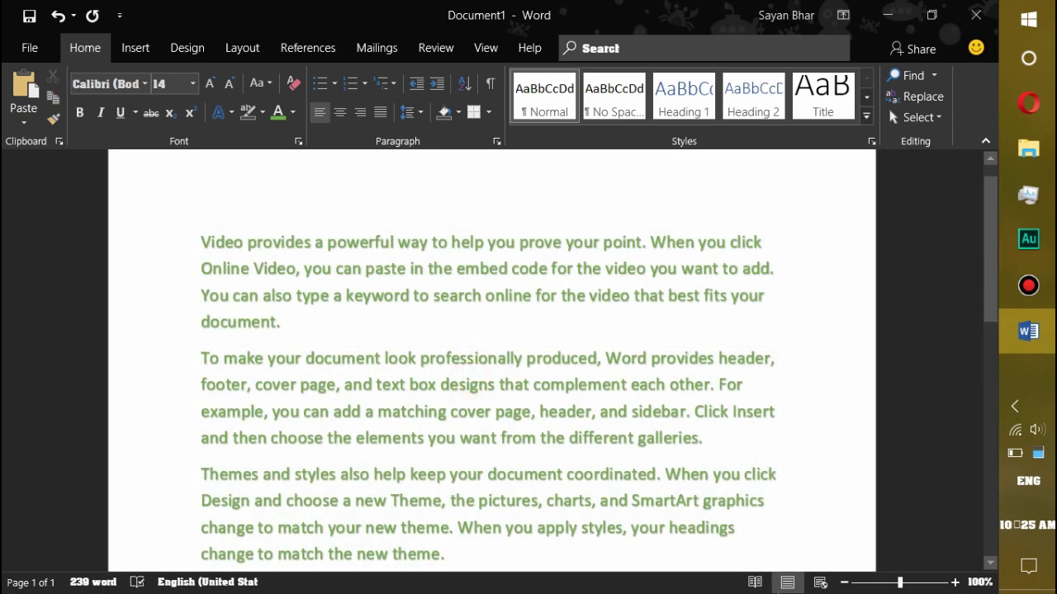
{"action": "left_click", "coordinate": [843, 583]}
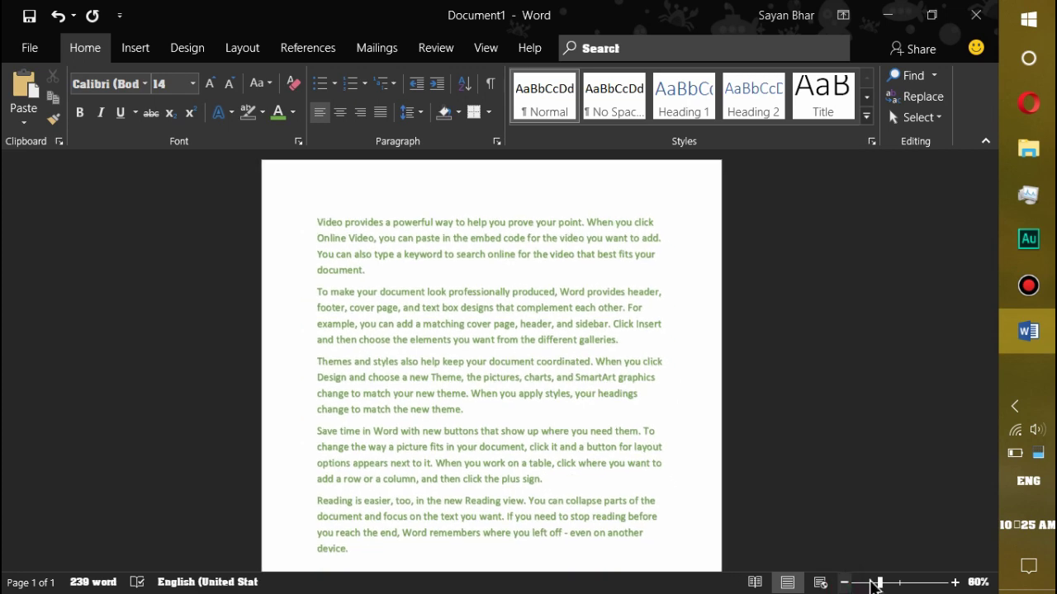
{"action": "scroll", "coordinate": [473, 318], "scroll_direction": "up", "scroll_amount": 2, "text": "ctrl"}
Delete everything from the third sample paragraph to the end of the document.
{"action": "left_click", "coordinate": [473, 318]}
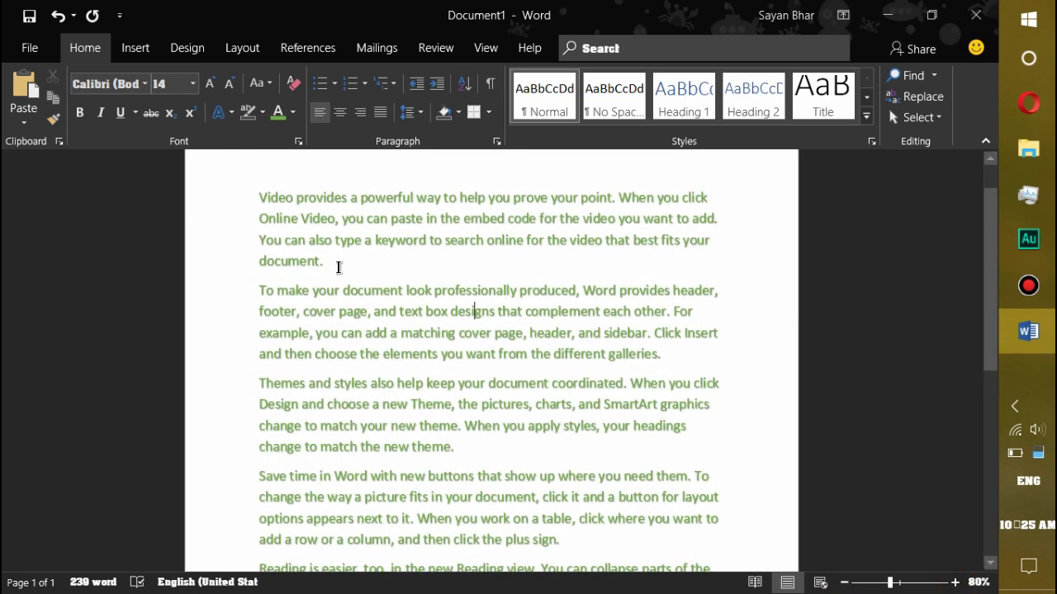
{"action": "left_click_drag", "start_coordinate": [259, 382], "coordinate": [412, 477]}
{"action": "left_click_drag", "start_coordinate": [259, 383], "coordinate": [525, 476]}
{"action": "left_click_drag", "start_coordinate": [545, 549], "coordinate": [472, 479]}
{"action": "key", "text": "Delete"}
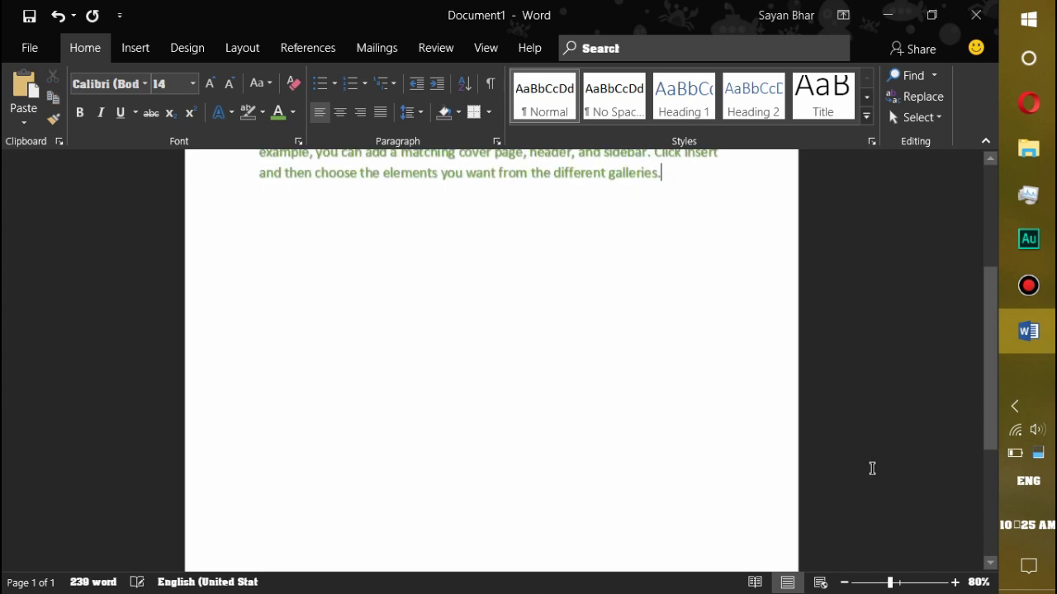
Justify the two remaining sample paragraphs.
{"action": "left_click_drag", "start_coordinate": [994, 395], "coordinate": [979, 262]}
{"action": "left_click_drag", "start_coordinate": [671, 413], "coordinate": [246, 258]}
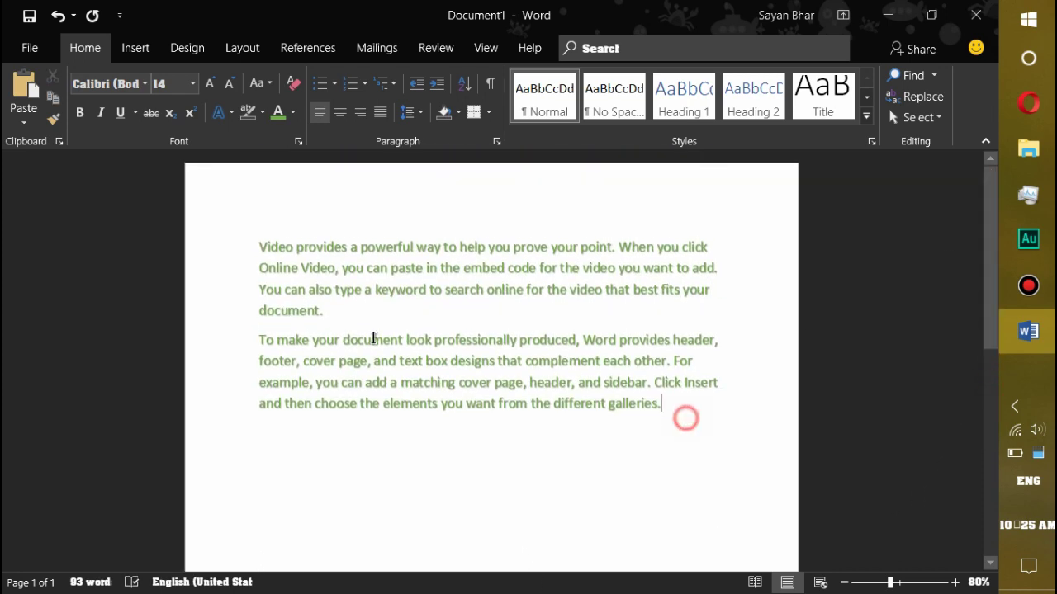
{"action": "left_click", "coordinate": [523, 498]}
{"action": "left_click_drag", "start_coordinate": [684, 427], "coordinate": [256, 248]}
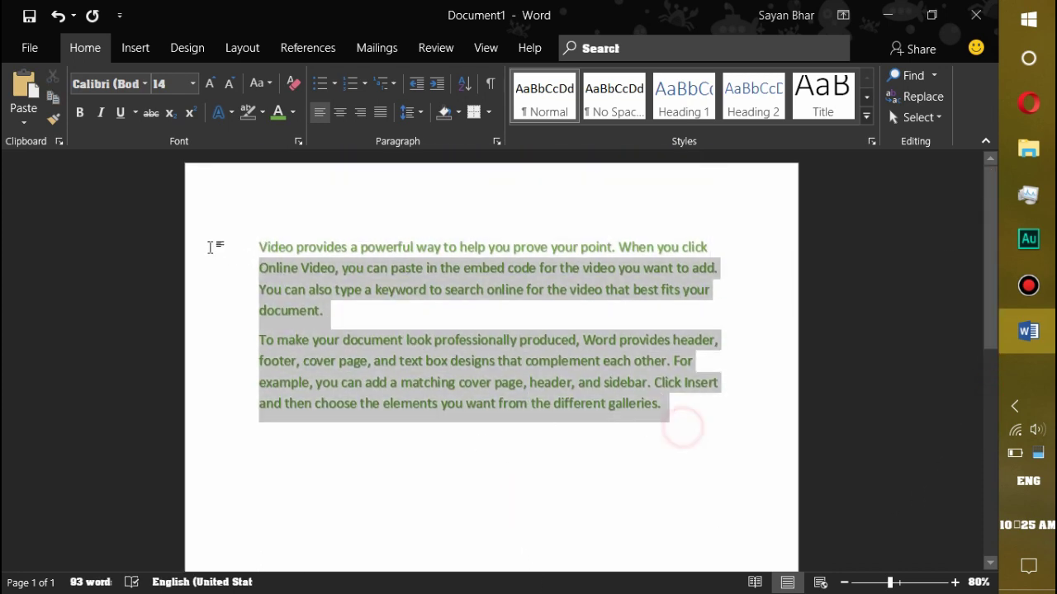
{"action": "left_click", "coordinate": [380, 111]}
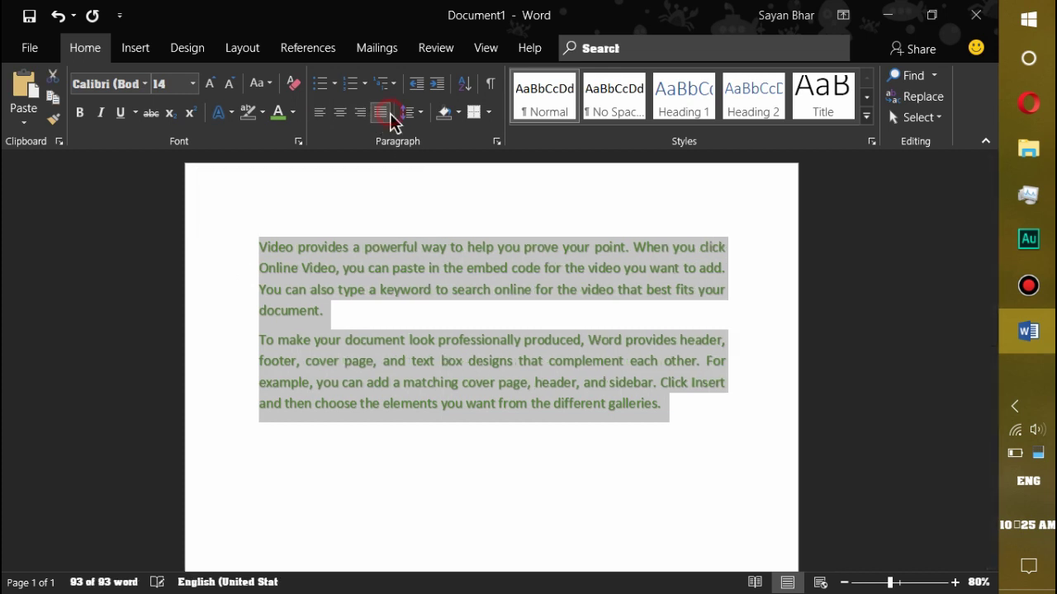
{"action": "left_click", "coordinate": [423, 461]}
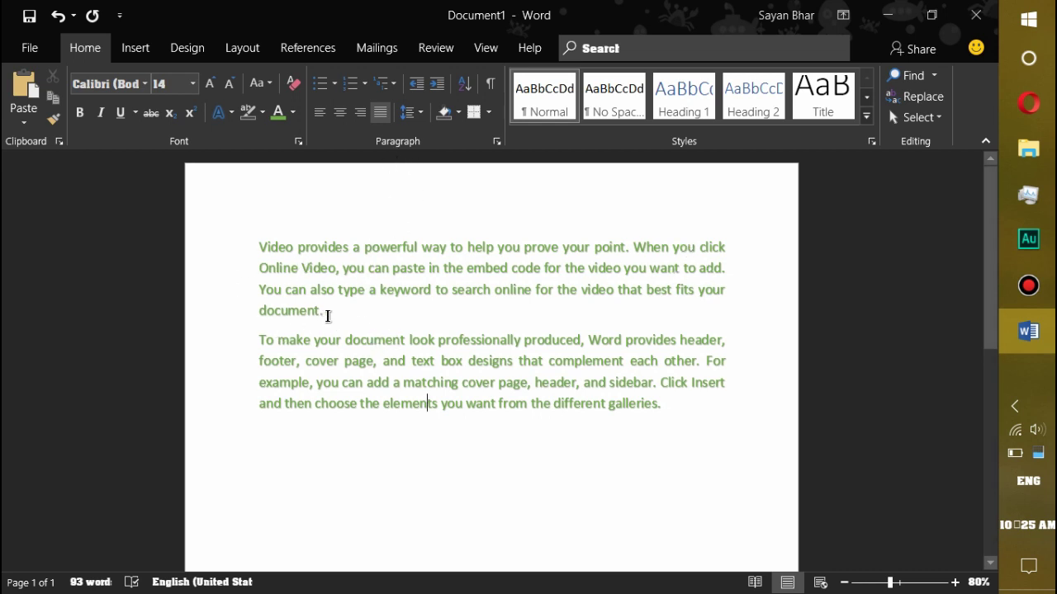
Merge the second paragraph into the first and left-align the result.
{"action": "left_click", "coordinate": [255, 347]}
{"action": "key", "text": "BackSpace"}
{"action": "left_click", "coordinate": [771, 392]}
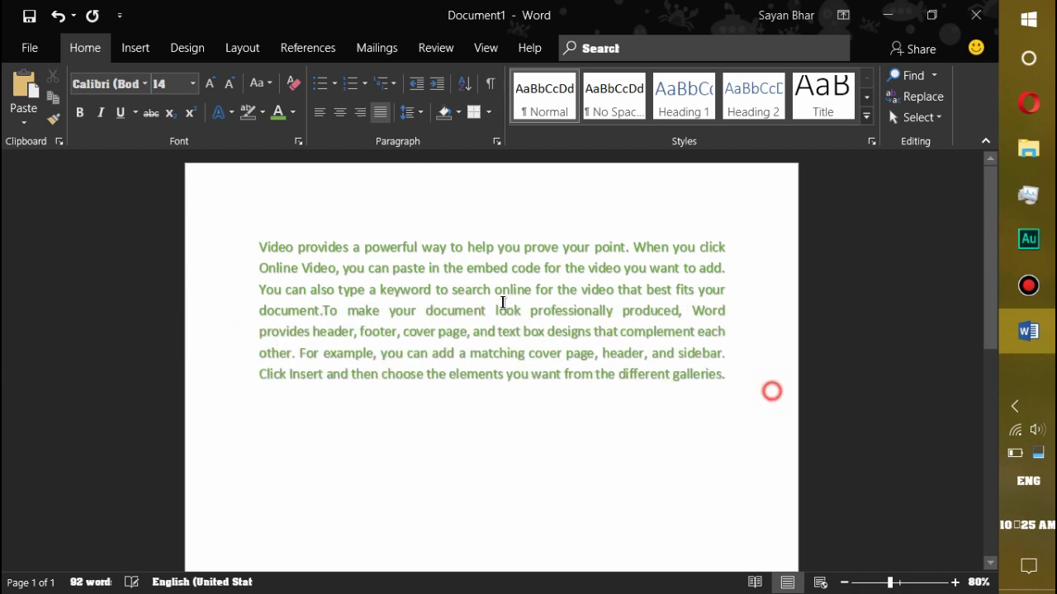
{"action": "left_click_drag", "start_coordinate": [502, 302], "coordinate": [271, 240]}
{"action": "left_click", "coordinate": [319, 113]}
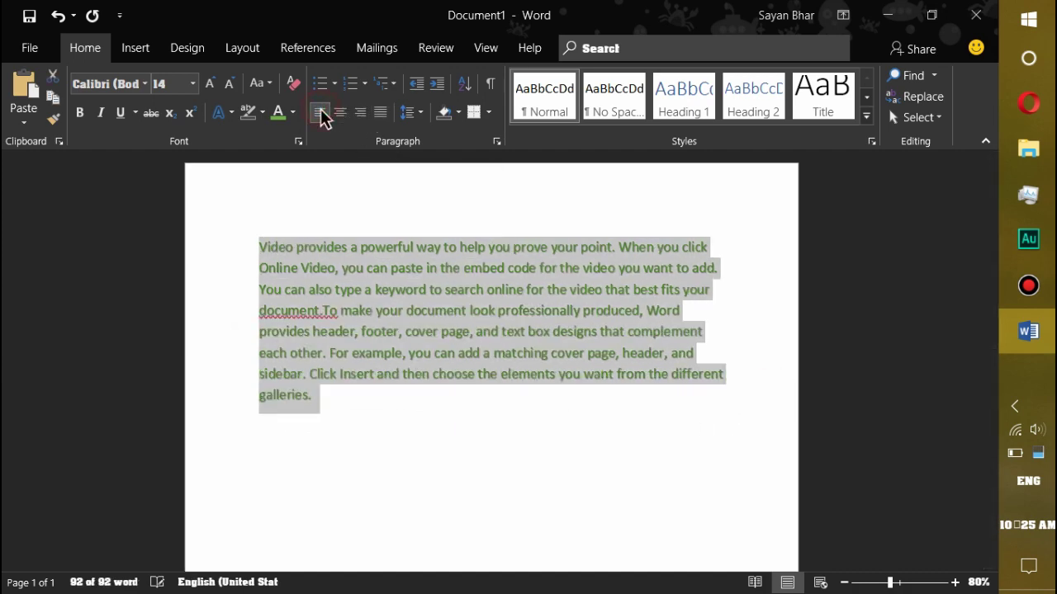
{"action": "left_click", "coordinate": [633, 437]}
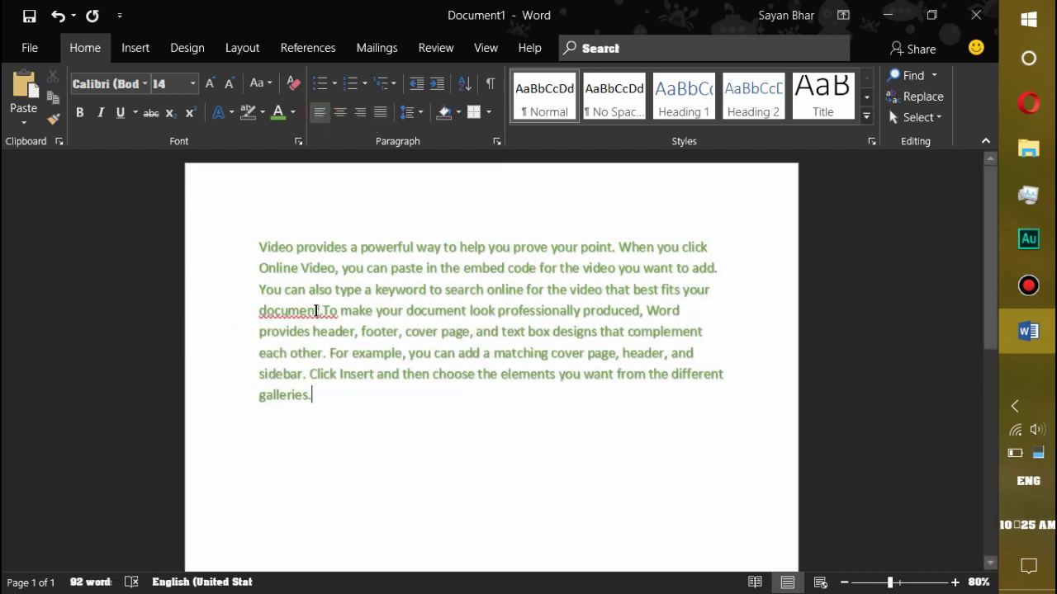
Justify the merged paragraph, return it to left alignment, then delete it.
{"action": "left_click_drag", "start_coordinate": [380, 426], "coordinate": [193, 232]}
{"action": "left_click", "coordinate": [379, 113]}
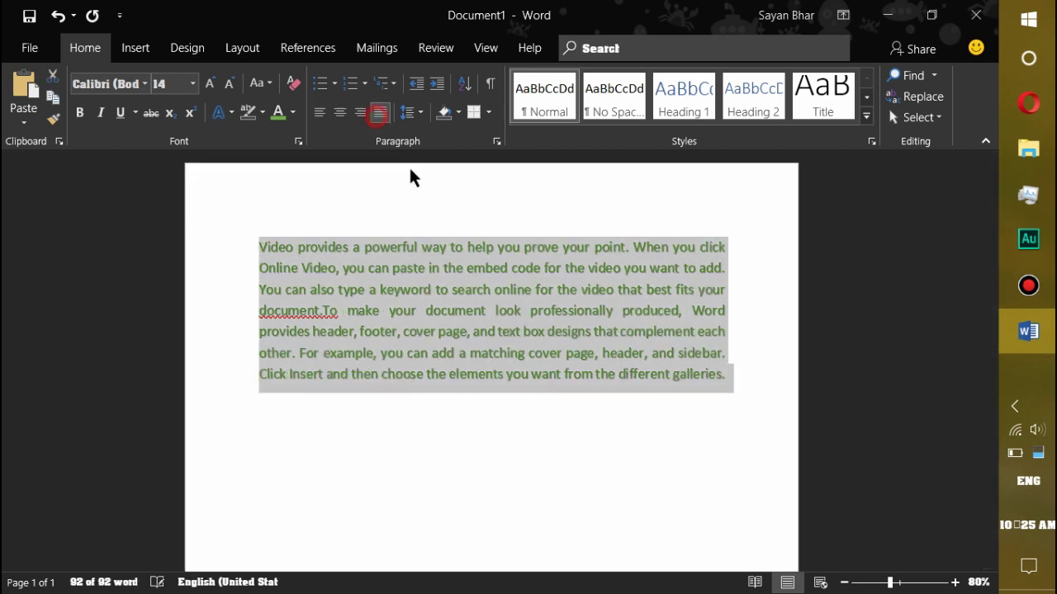
{"action": "left_click", "coordinate": [710, 408]}
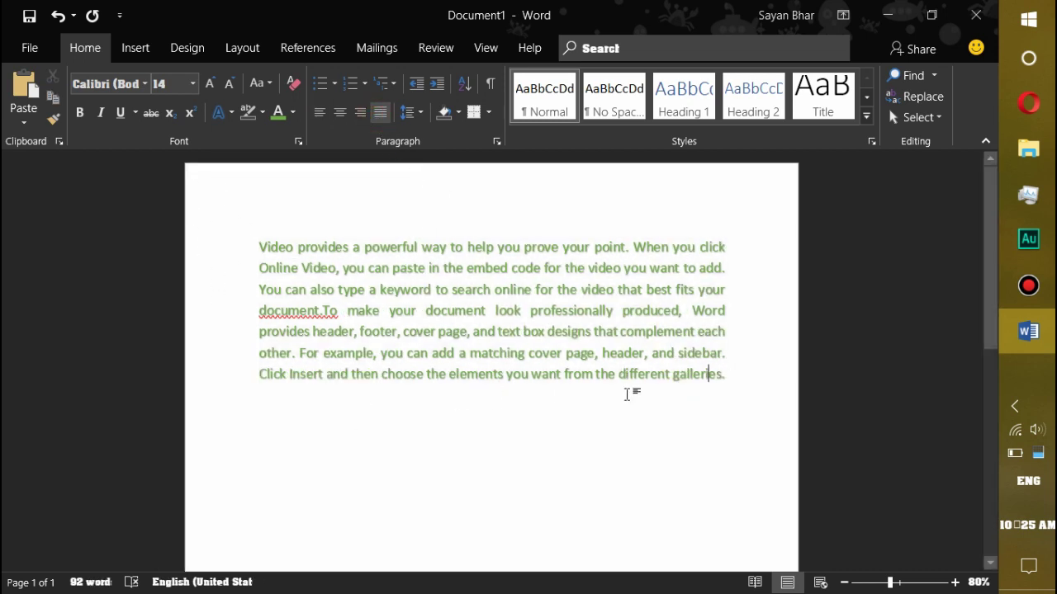
{"action": "left_click_drag", "start_coordinate": [763, 394], "coordinate": [206, 184]}
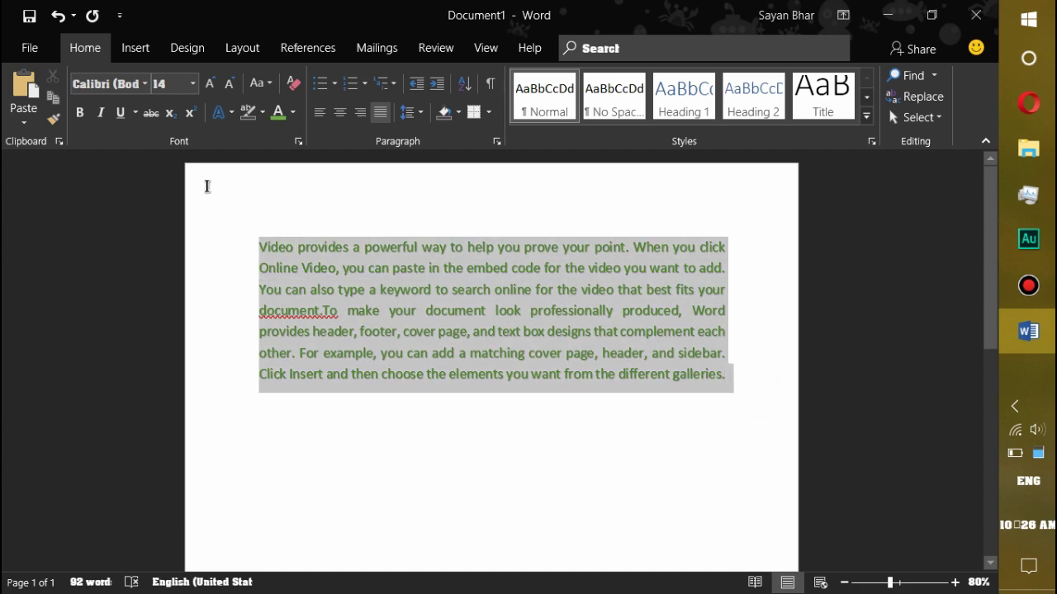
{"action": "left_click", "coordinate": [322, 120]}
{"action": "left_click", "coordinate": [427, 415]}
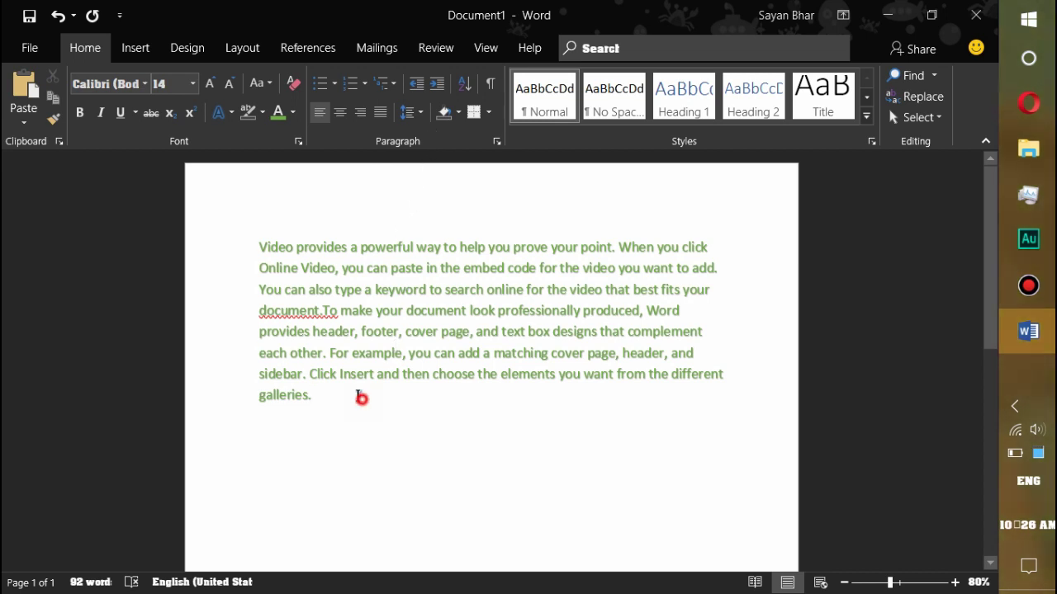
{"action": "left_click_drag", "start_coordinate": [361, 397], "coordinate": [166, 198]}
{"action": "key", "text": "Delete"}
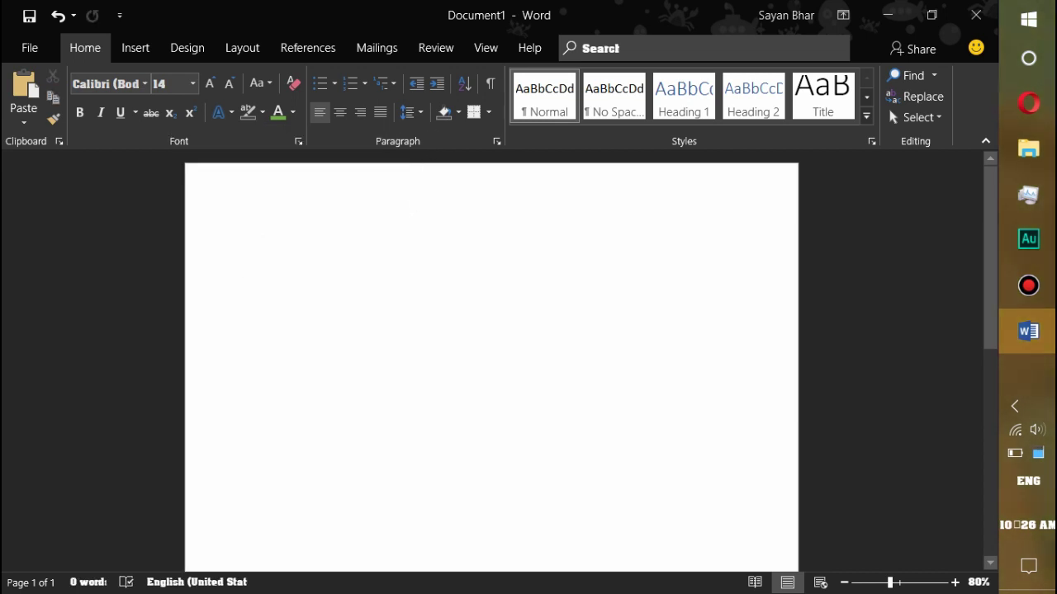
{"action": "type", "text": "=rand("}
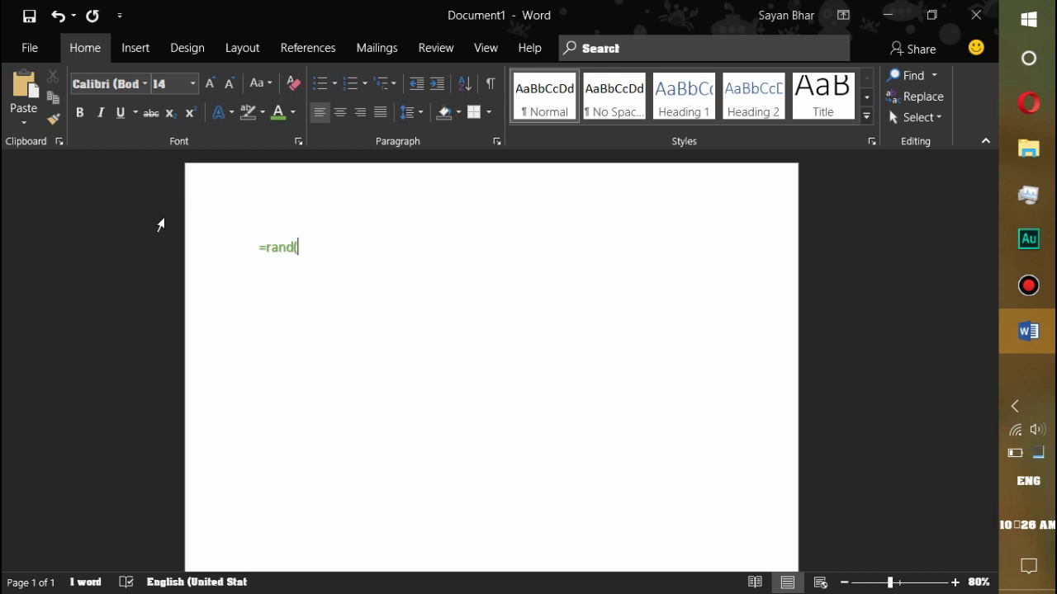
{"action": "key", "text": "Return"}
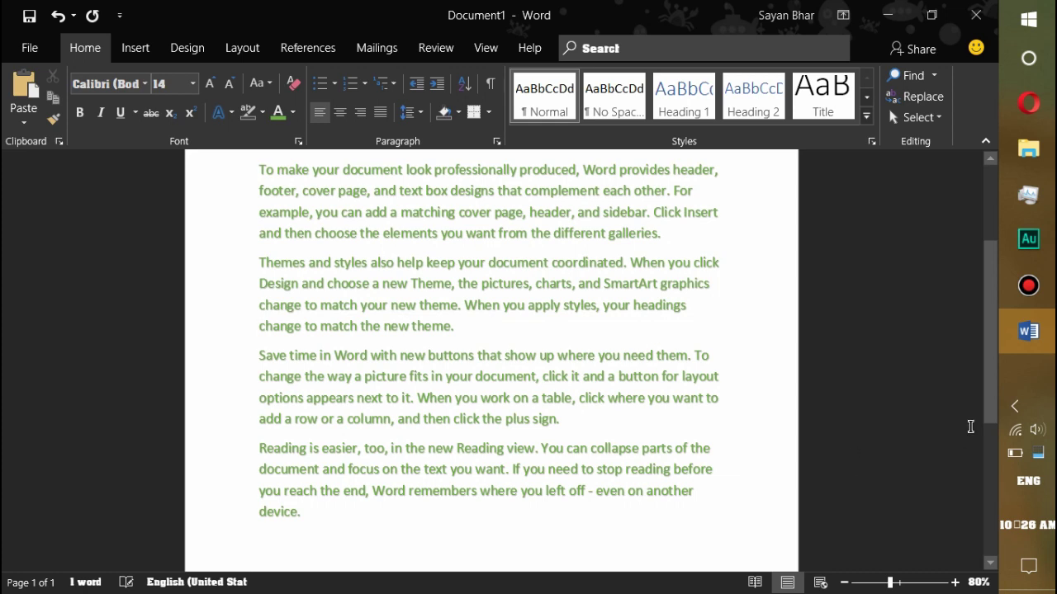
{"action": "scroll", "coordinate": [559, 318], "scroll_direction": "up", "scroll_amount": 3}
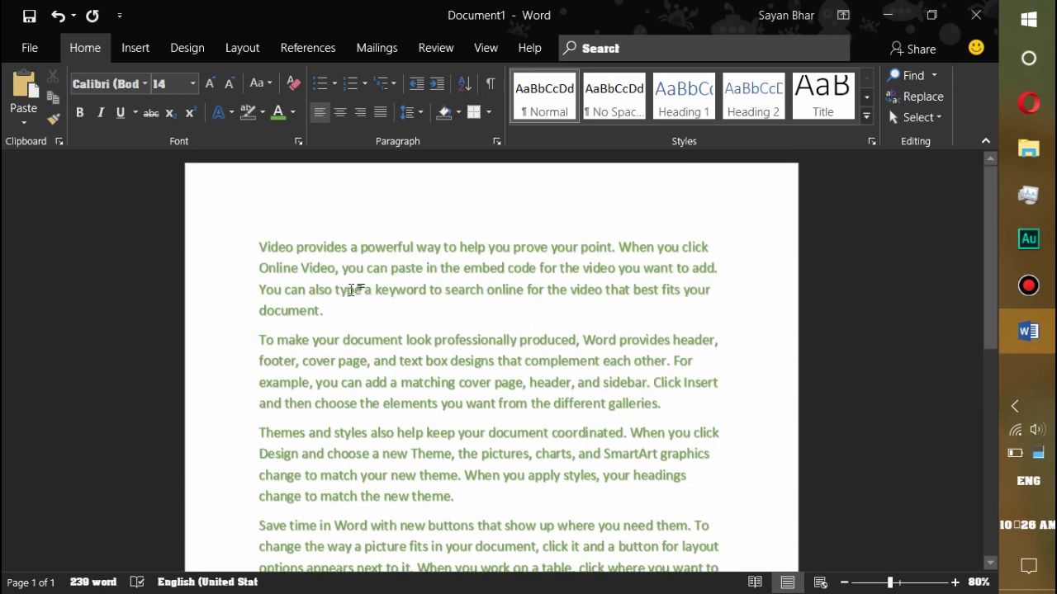
{"action": "key", "text": "ctrl+z"}
{"action": "left_click", "coordinate": [321, 253]}
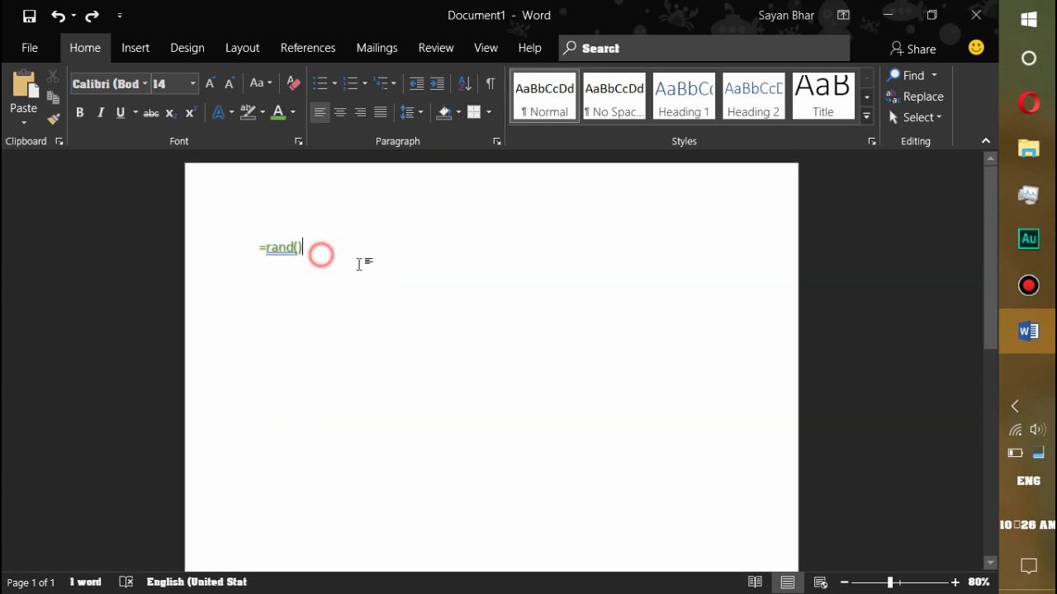
{"action": "key", "text": "BackSpace"}
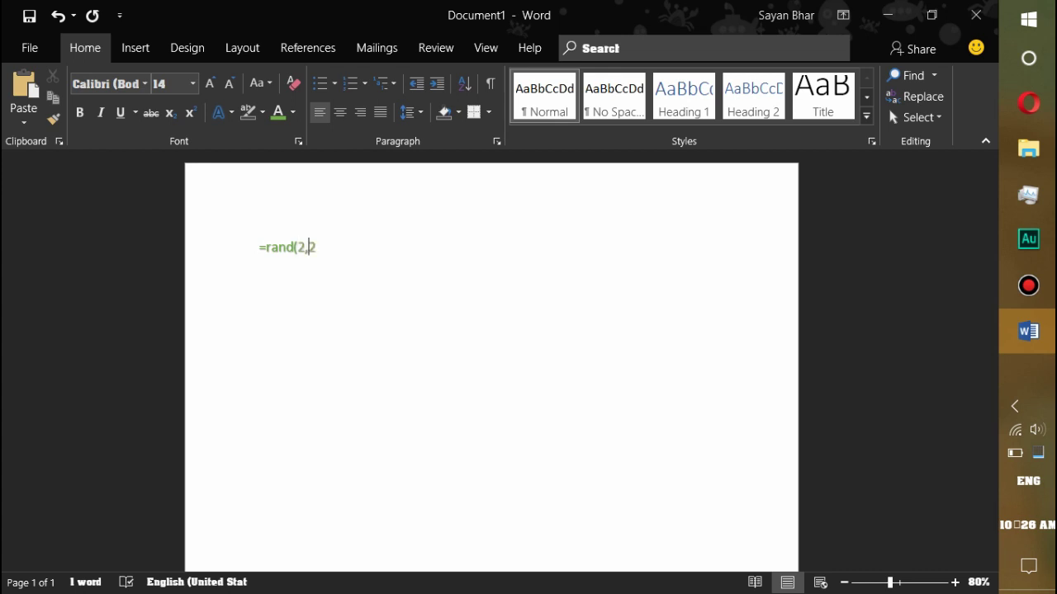
{"action": "key", "text": "Return"}
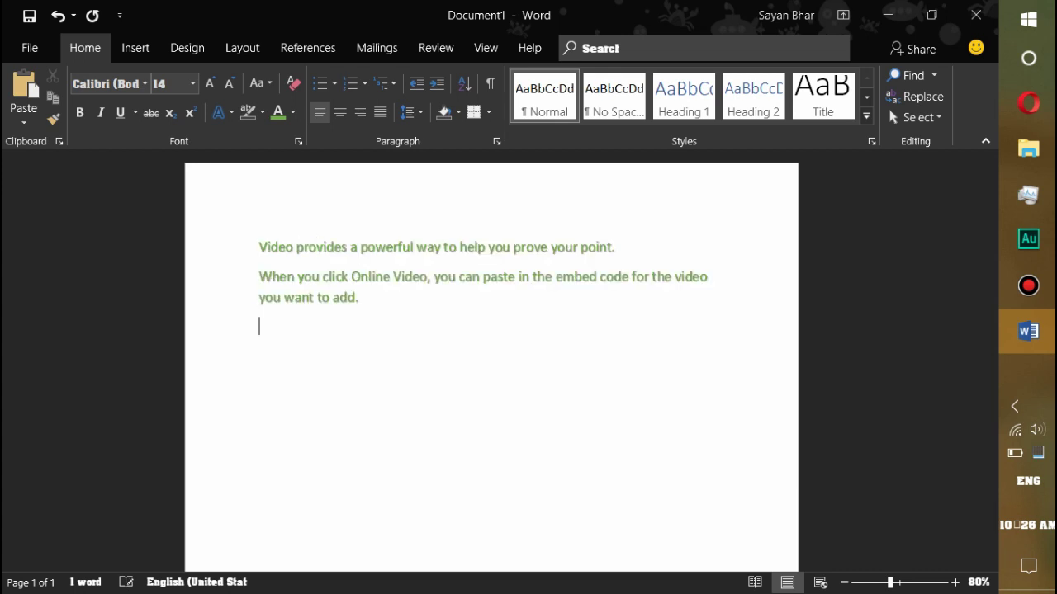
{"action": "left_click", "coordinate": [231, 247]}
{"action": "left_click", "coordinate": [573, 368]}
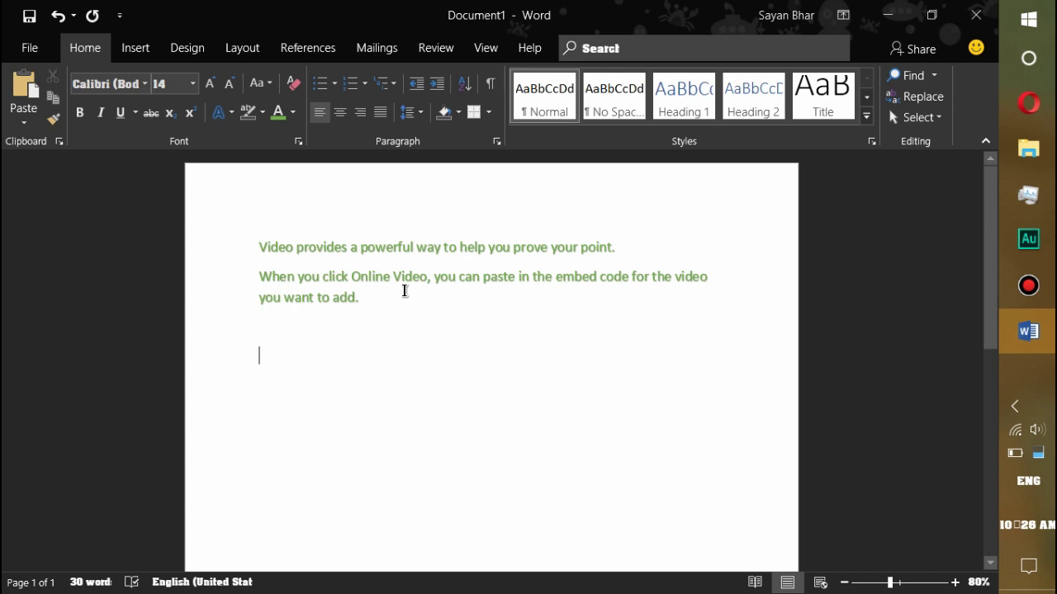
{"action": "left_click_drag", "start_coordinate": [373, 302], "coordinate": [239, 286]}
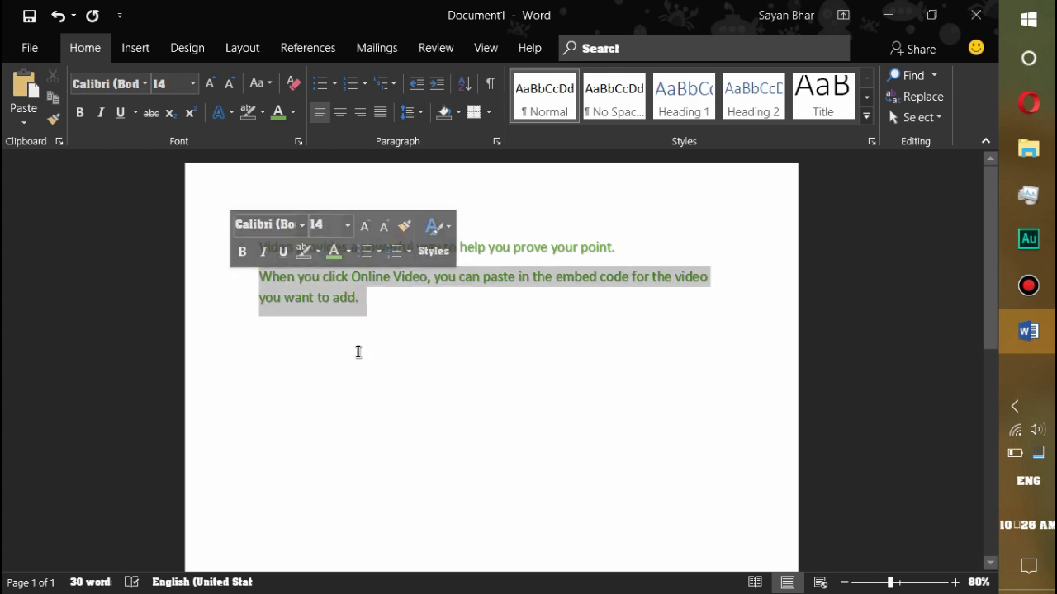
{"action": "left_click", "coordinate": [376, 357]}
{"action": "left_click_drag", "start_coordinate": [258, 246], "coordinate": [630, 240]}
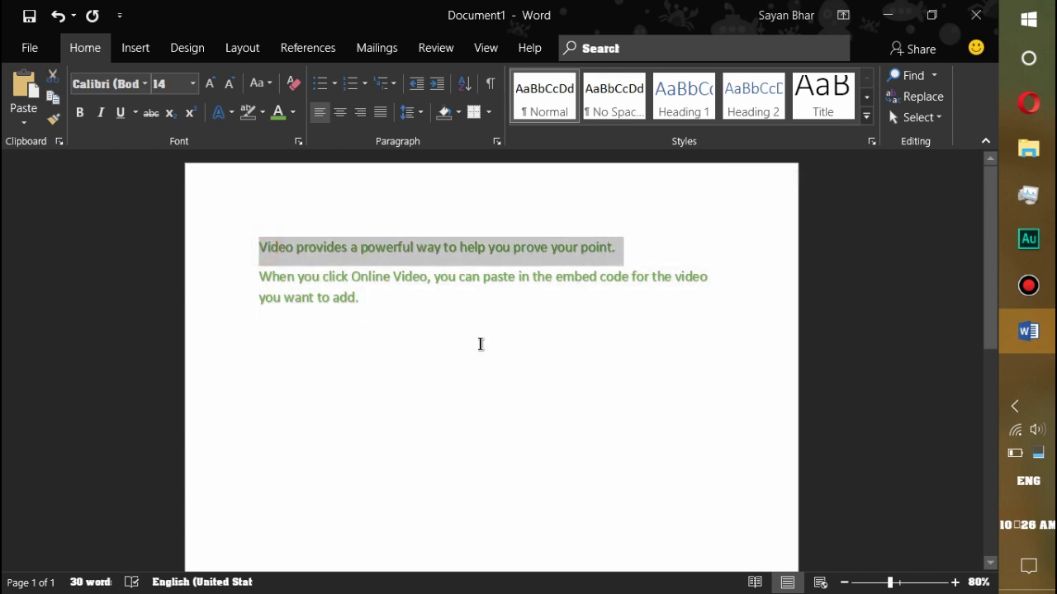
{"action": "triple_click", "coordinate": [172, 239]}
{"action": "key", "text": "Delete"}
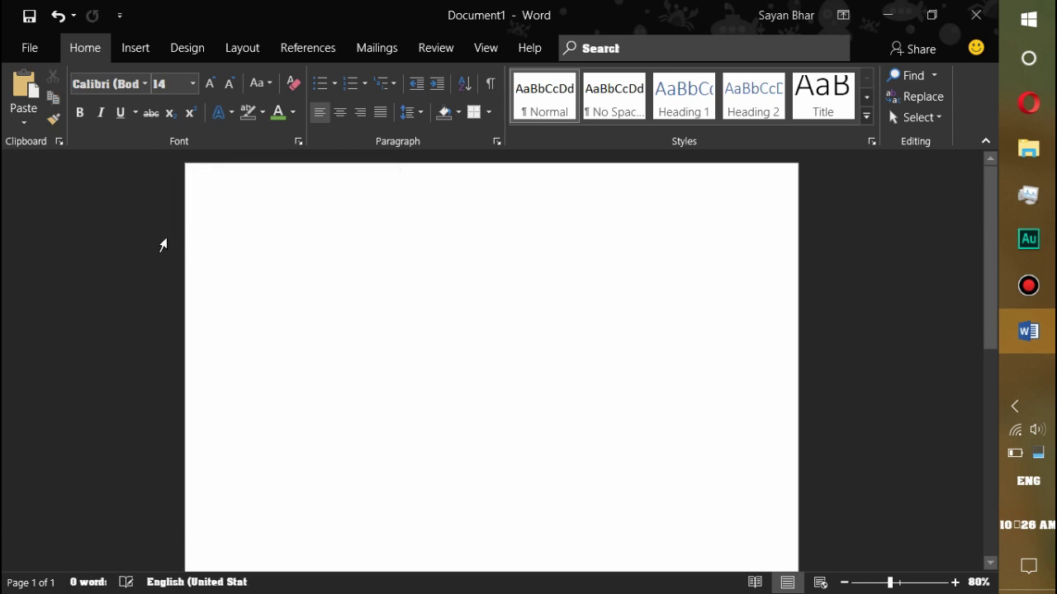
{"action": "type", "text": "=rand(3,2"}
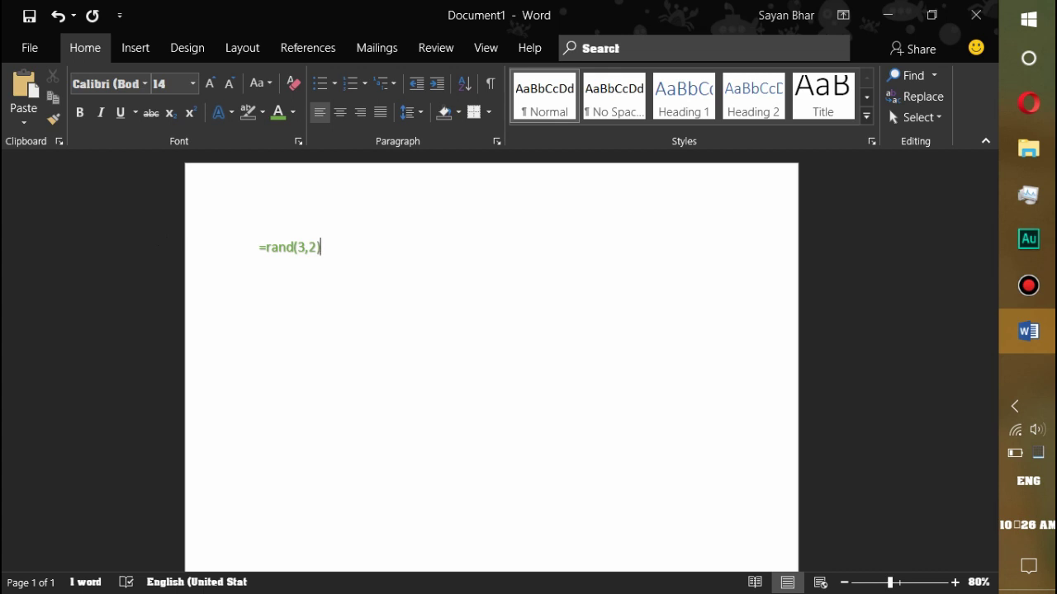
{"action": "key", "text": "Return"}
{"action": "left_click_drag", "start_coordinate": [388, 269], "coordinate": [296, 247]}
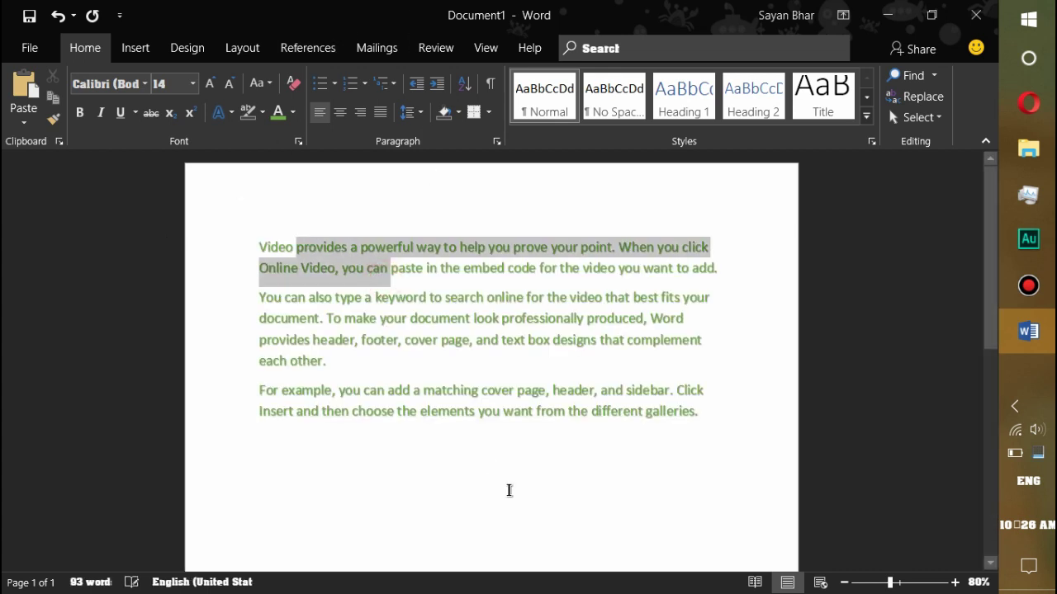
{"action": "mouse_move", "coordinate": [512, 443]}
{"action": "left_mouse_down"}
{"action": "mouse_move", "coordinate": [345, 361]}
{"action": "mouse_move", "coordinate": [248, 296]}
{"action": "left_mouse_up"}
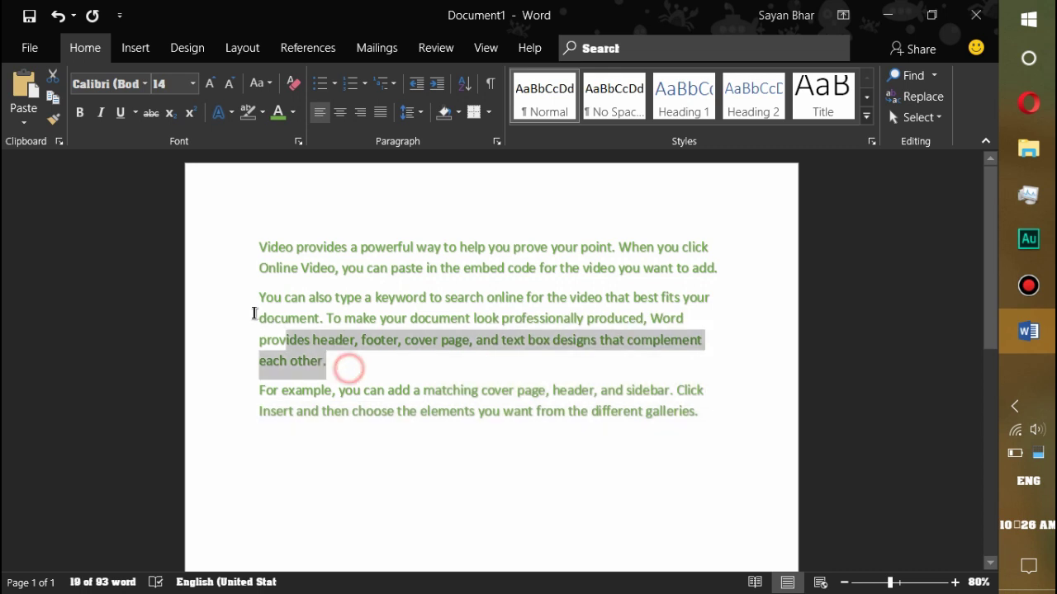
{"action": "left_click", "coordinate": [482, 456]}
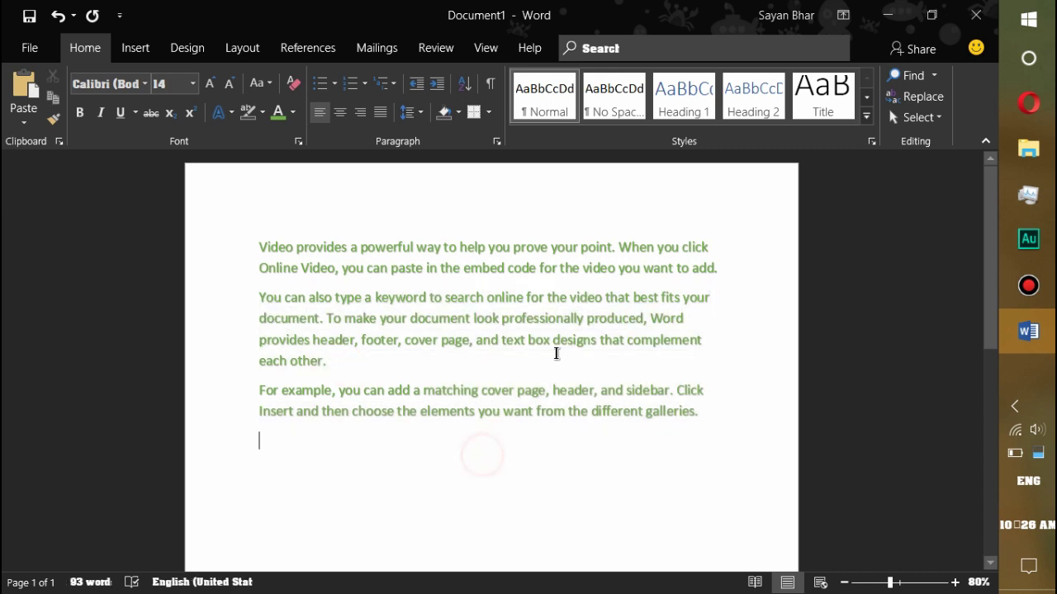
{"action": "triple_click", "coordinate": [492, 357]}
{"action": "left_click", "coordinate": [403, 361]}
{"action": "left_click", "coordinate": [691, 440]}
{"action": "triple_click", "coordinate": [207, 205]}
{"action": "key", "text": "Delete"}
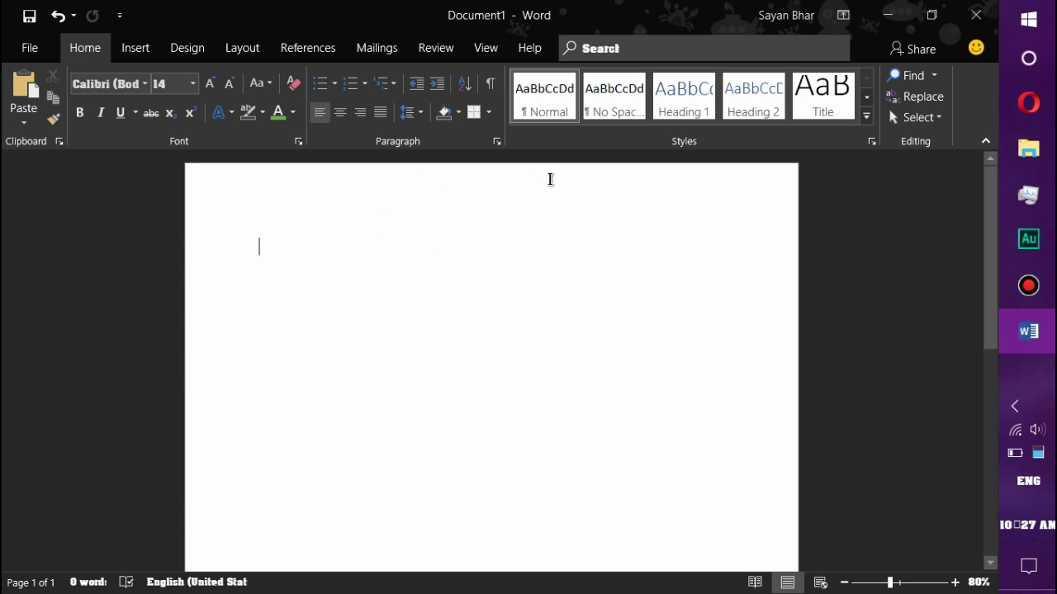
{"action": "left_click", "coordinate": [610, 99]}
{"action": "type", "text": "fo"}
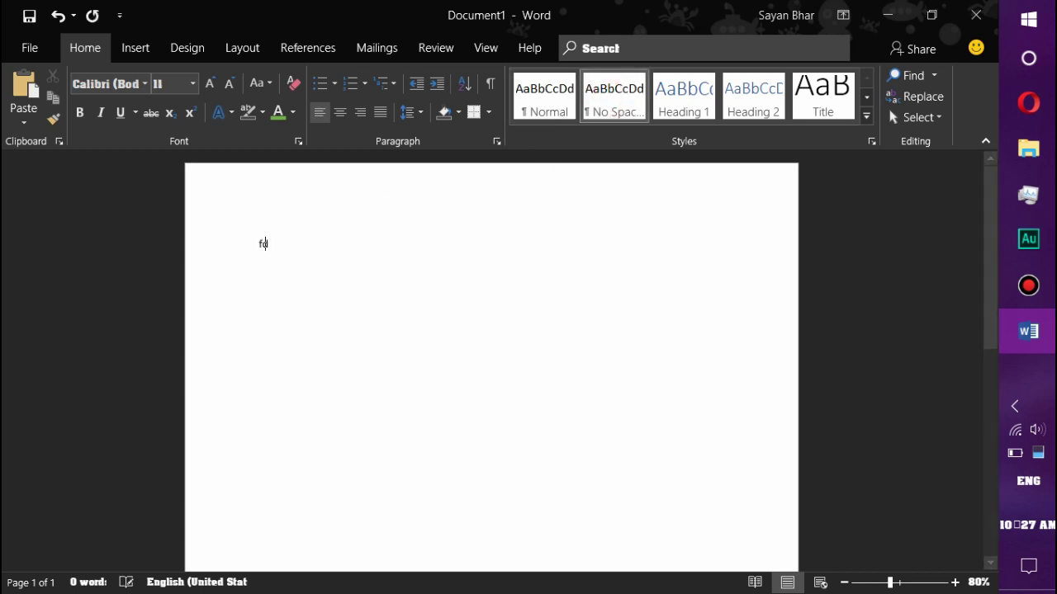
{"action": "type", "text": "kjjhsdjh"}
{"action": "key", "text": "ctrl+z"}
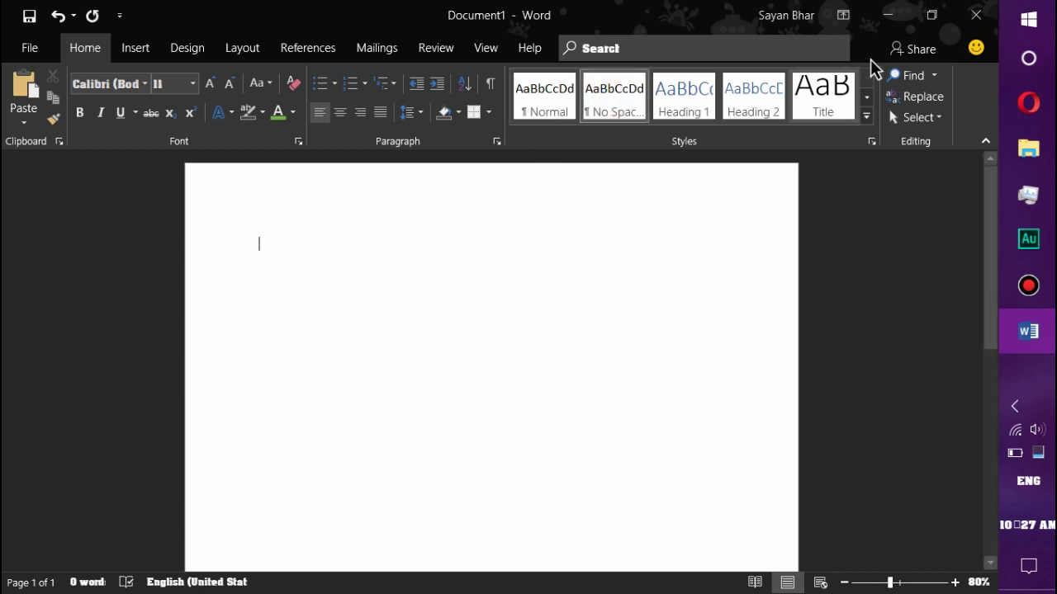
{"action": "left_click", "coordinate": [743, 93]}
{"action": "type", "text": "dfdf"}
{"action": "key", "text": "ctrl+f"}
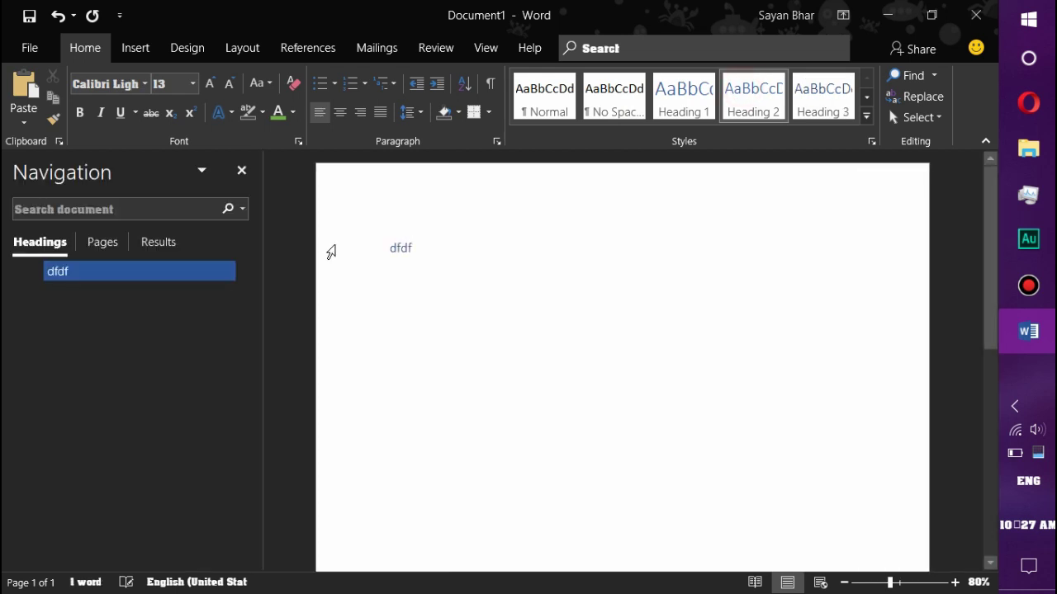
{"action": "left_click", "coordinate": [242, 170]}
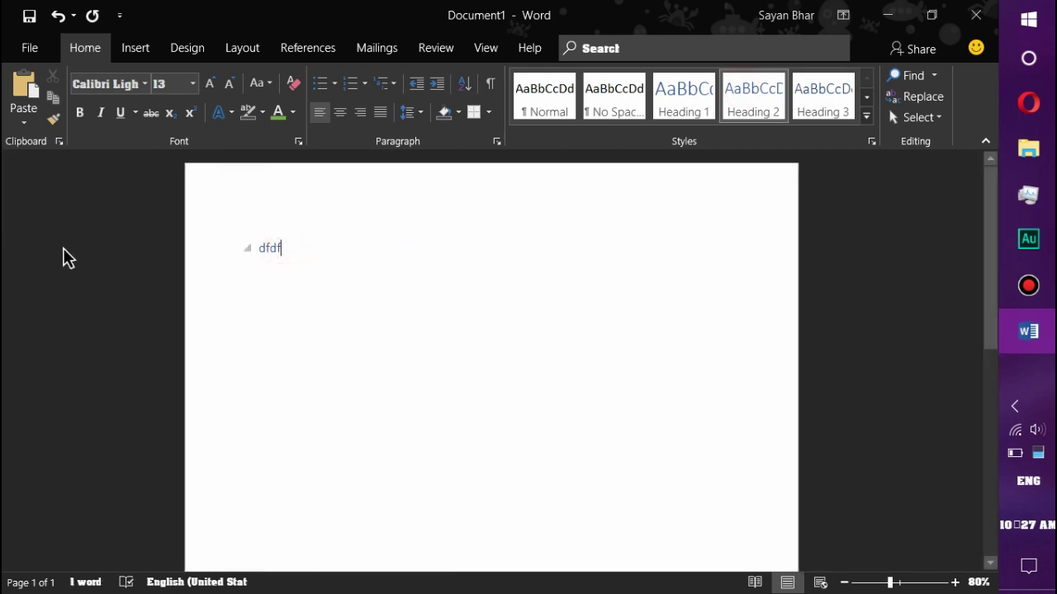
{"action": "key", "text": "BackSpace"}
{"action": "key", "text": "BackSpace"}
{"action": "key", "text": "BackSpace"}
{"action": "type", "text": "Top"}
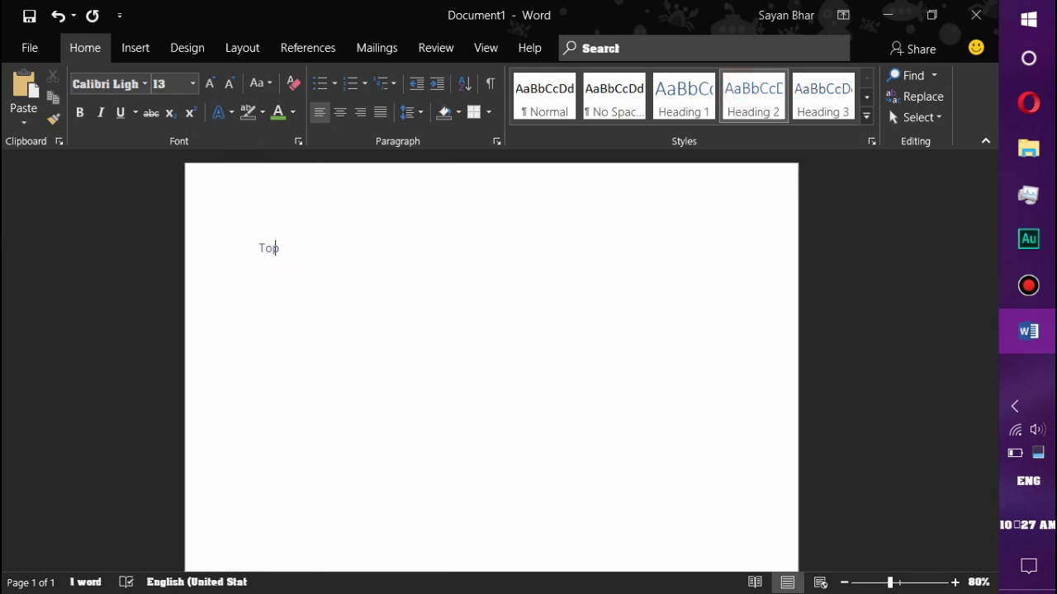
{"action": "type", "text": "ic sdhjsdhsjdsd"}
{"action": "type", "text": "sds"}
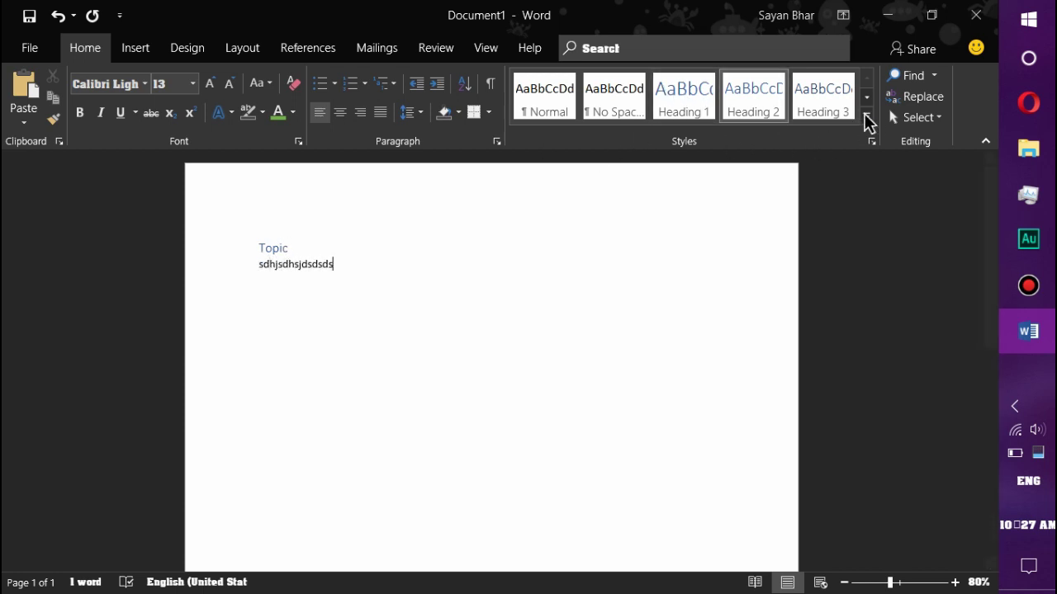
{"action": "left_click", "coordinate": [867, 116]}
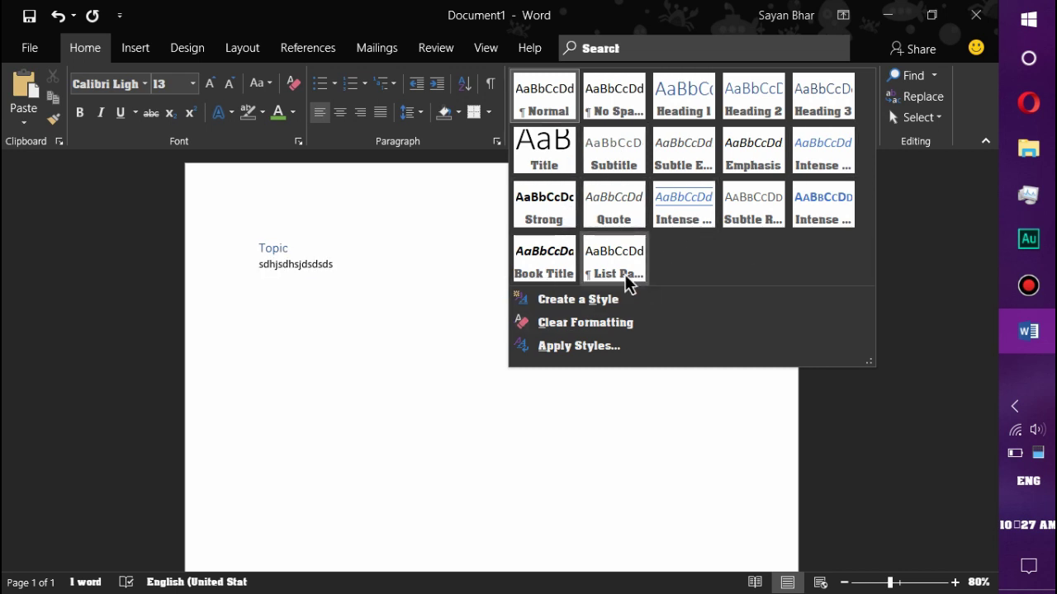
{"action": "left_click", "coordinate": [245, 336]}
{"action": "left_click_drag", "start_coordinate": [333, 264], "coordinate": [238, 251]}
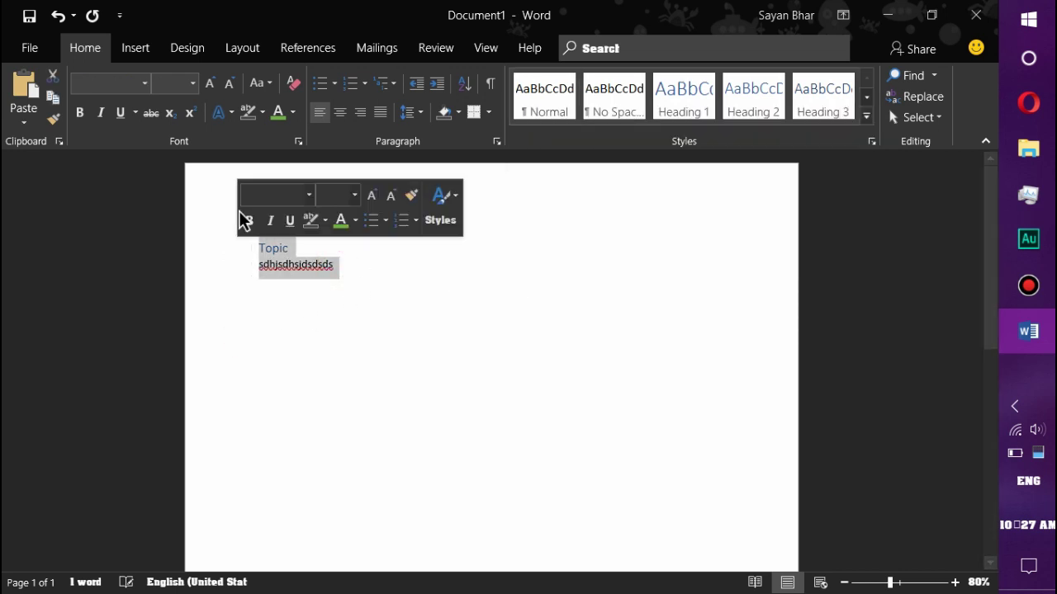
{"action": "key", "text": "BackSpace"}
{"action": "left_click", "coordinate": [423, 278]}
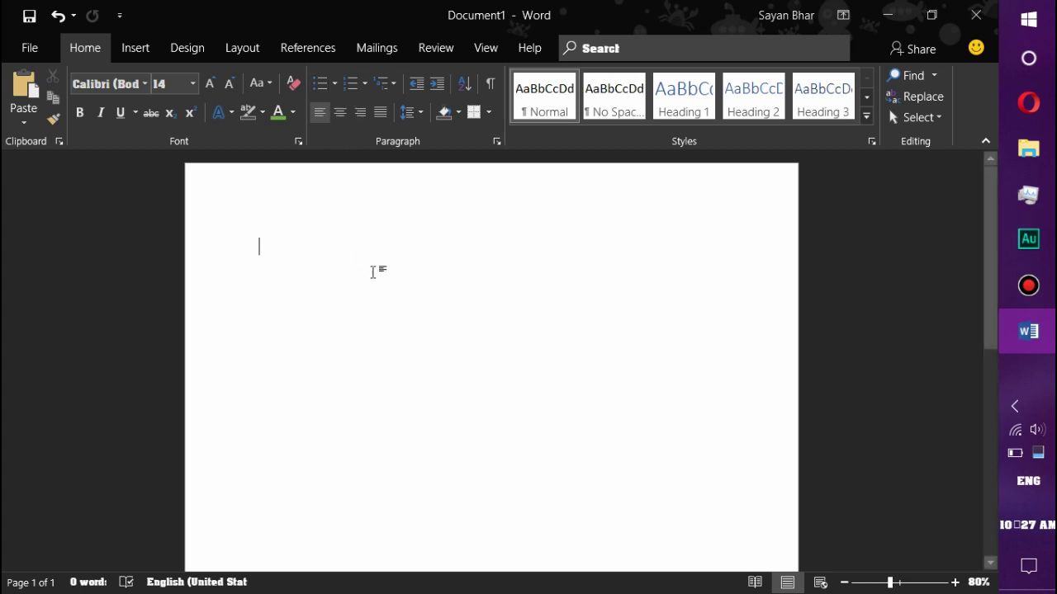
Type 'List' on the blank page, then delete it.
{"action": "left_click", "coordinate": [334, 83]}
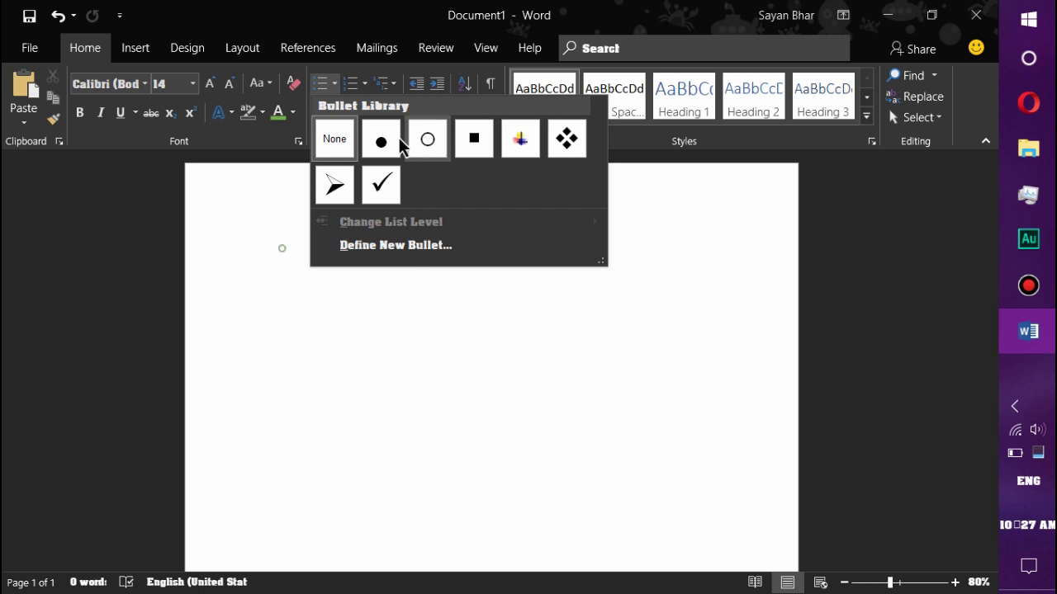
{"action": "left_click", "coordinate": [368, 366]}
{"action": "left_click", "coordinate": [283, 250]}
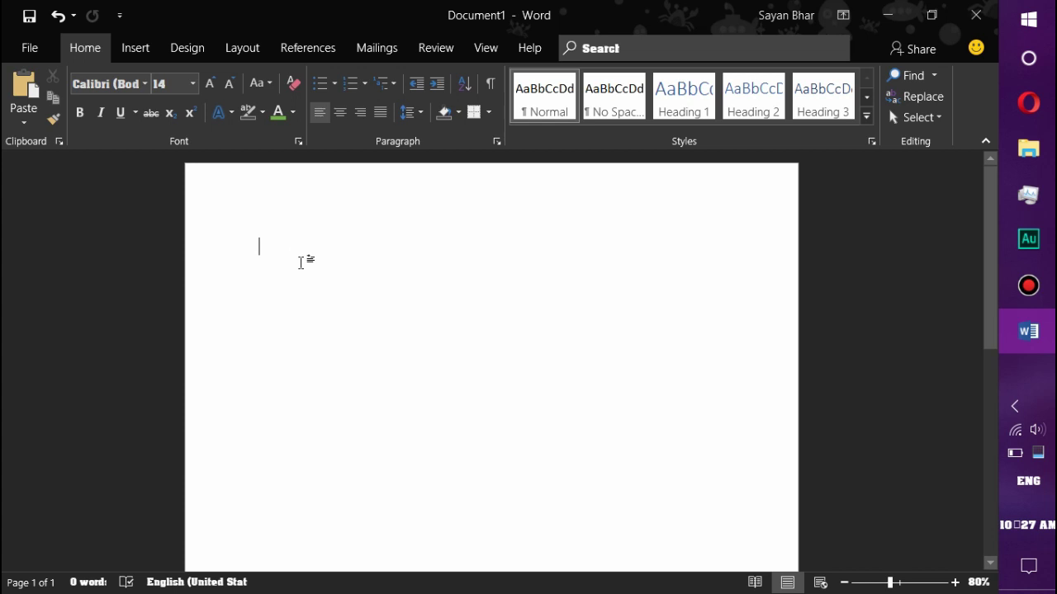
{"action": "type", "text": "List"}
{"action": "left_click_drag", "start_coordinate": [289, 247], "coordinate": [231, 236]}
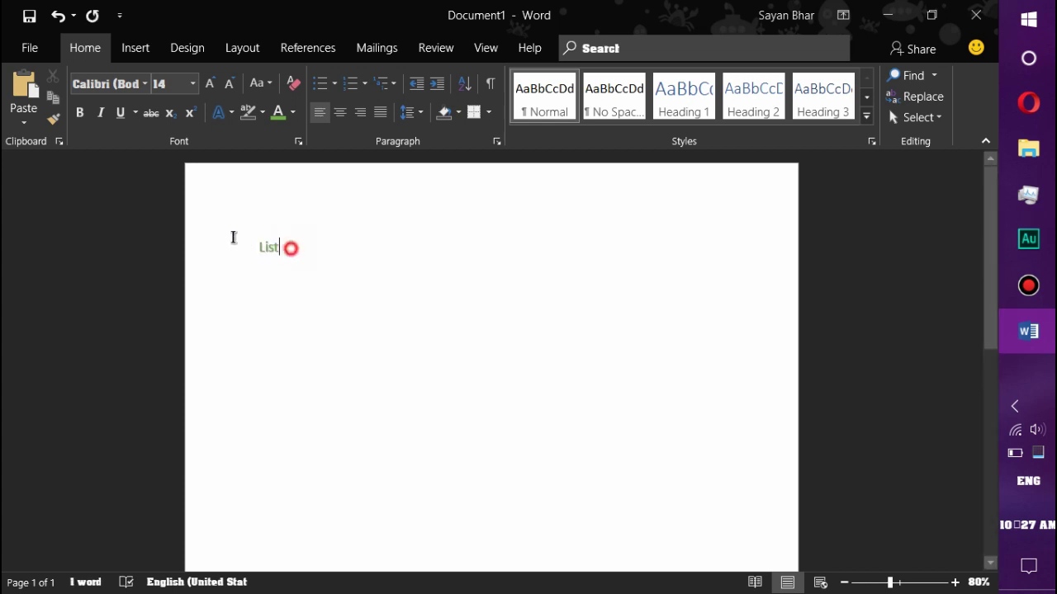
{"action": "key", "text": "Delete"}
Switch the font colour to a dark theme colour and type 'List of Games :'.
{"action": "left_click", "coordinate": [292, 113]}
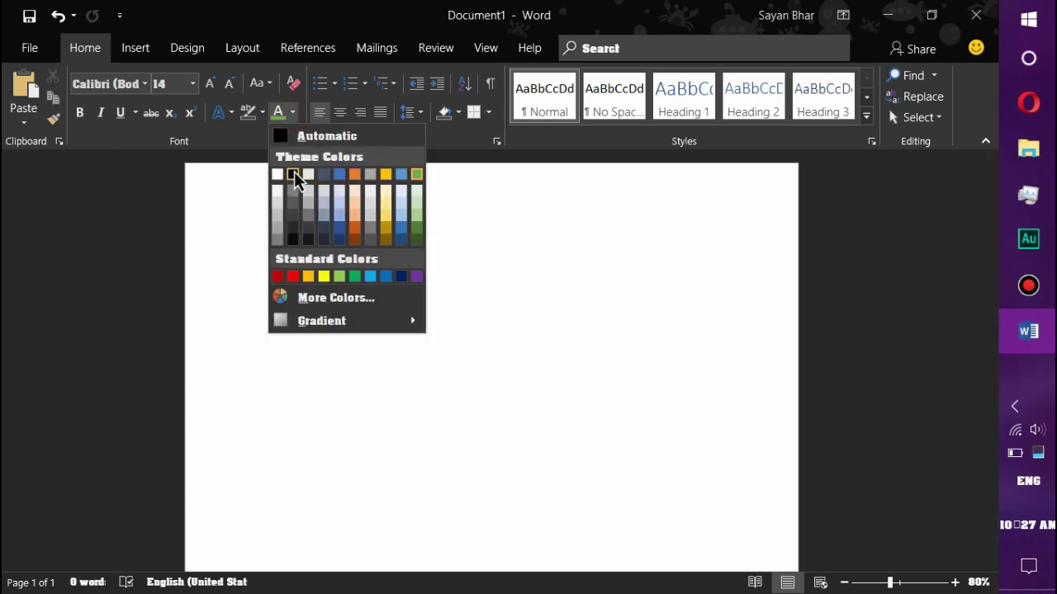
{"action": "left_click", "coordinate": [292, 173]}
{"action": "type", "text": "List"}
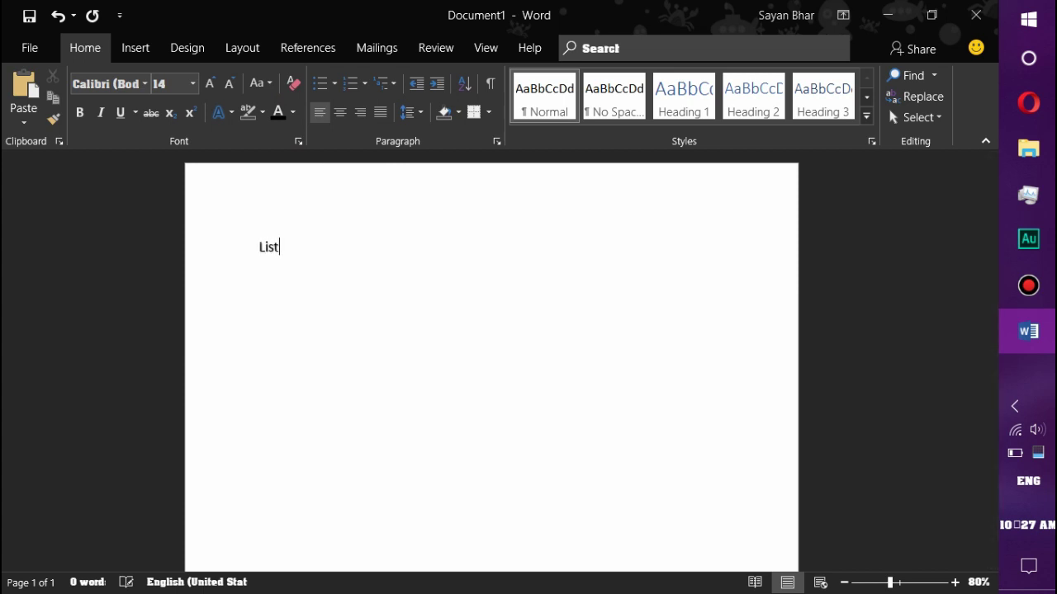
{"action": "type", "text": " of Games :"}
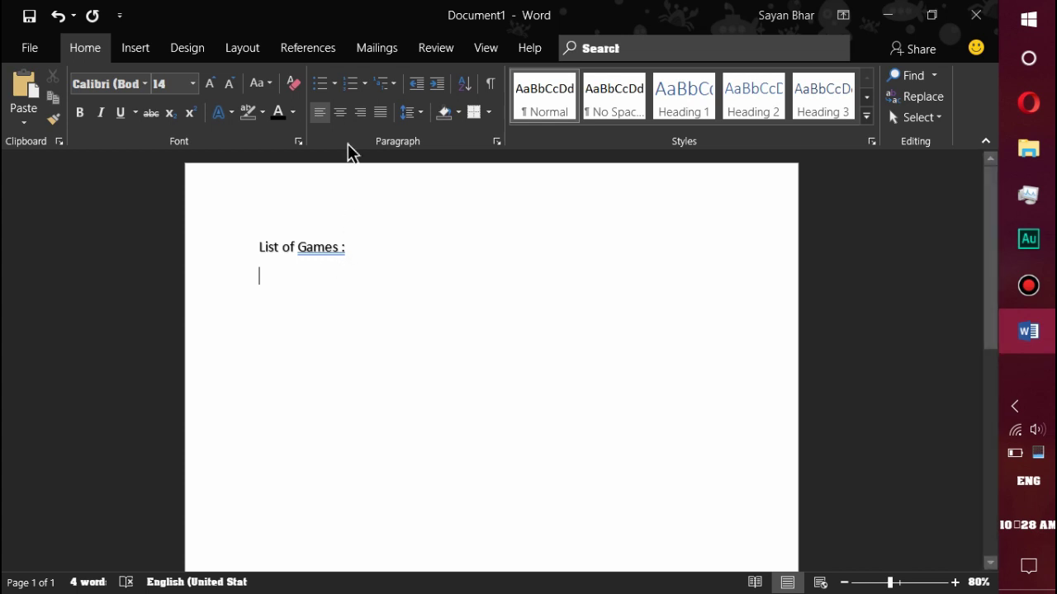
Apply the four-diamond bullet style to the empty line under the heading.
{"action": "left_click", "coordinate": [341, 86]}
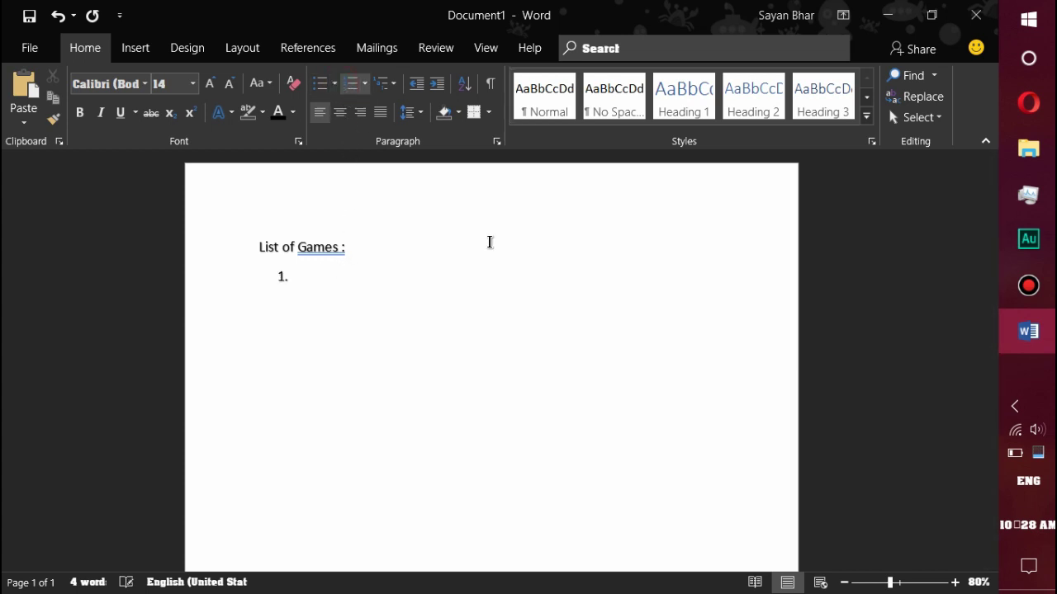
{"action": "key", "text": "ctrl+z"}
{"action": "left_click", "coordinate": [337, 82]}
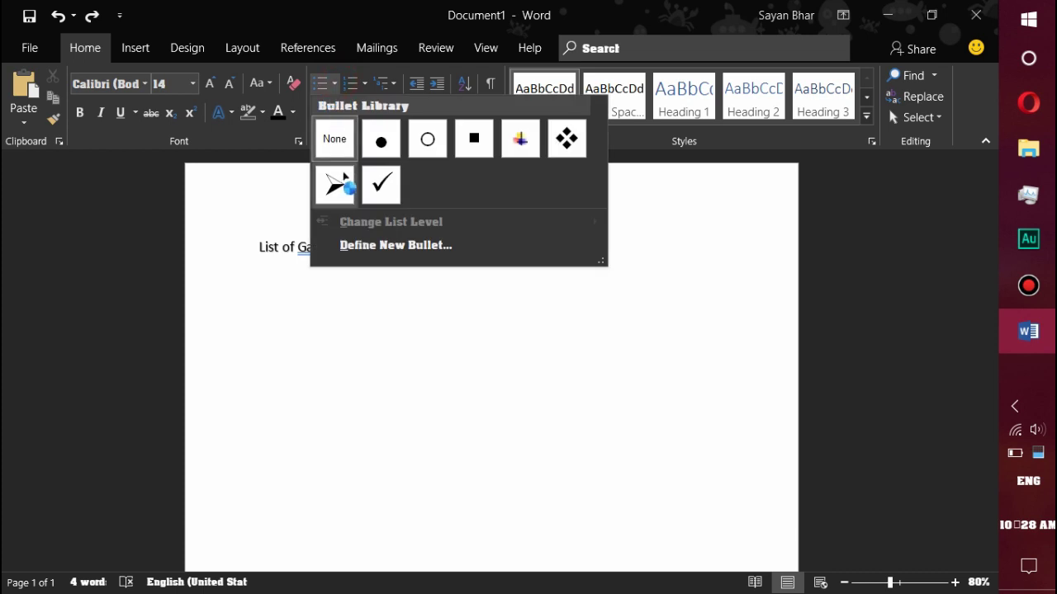
{"action": "left_click", "coordinate": [565, 143]}
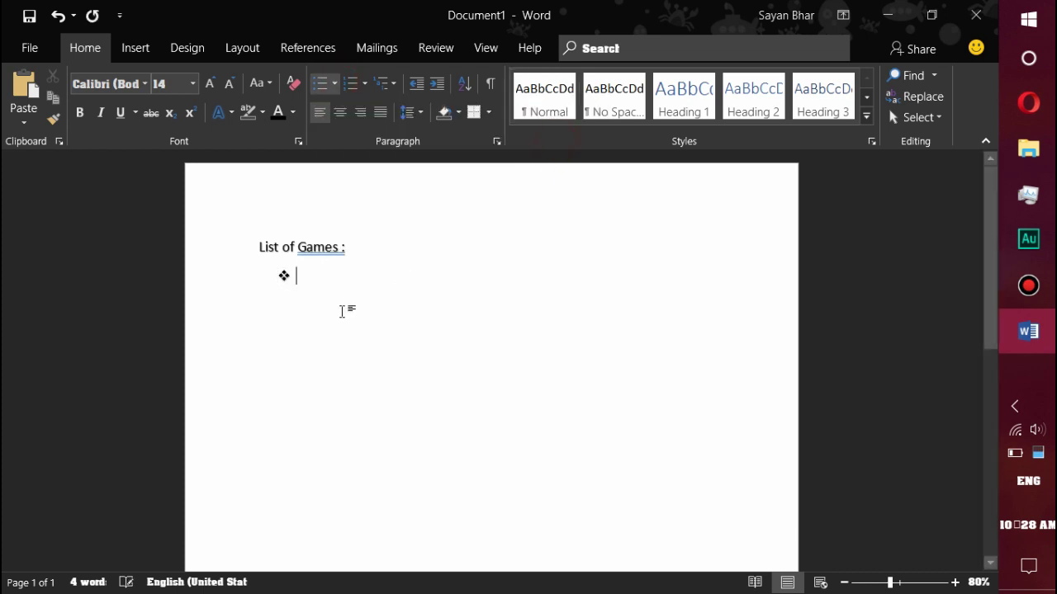
Type the bulleted items FarCry, FarCry 2 and Crysis.
{"action": "type", "text": "Far"}
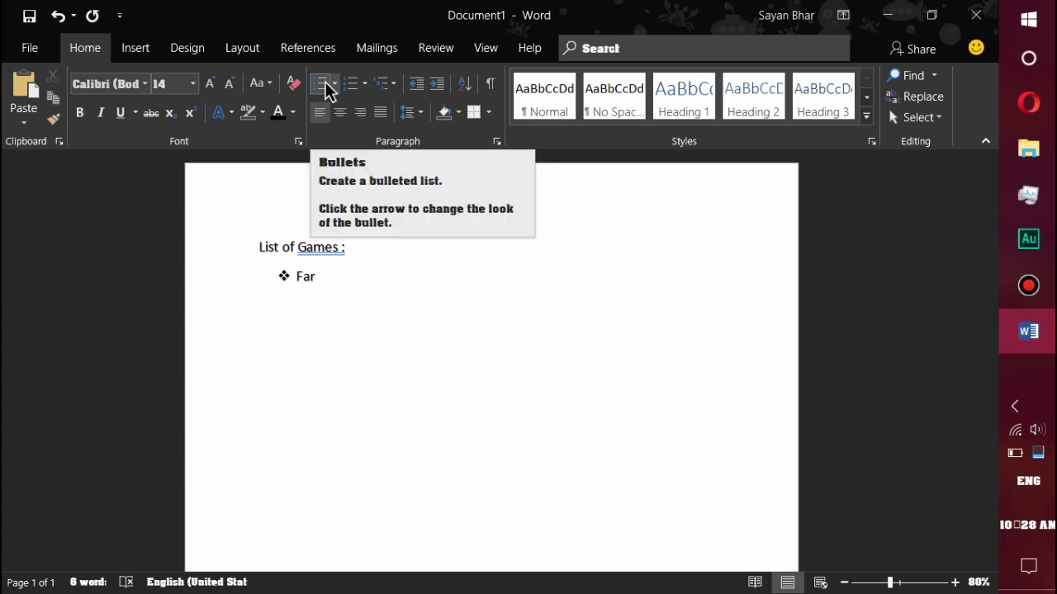
{"action": "type", "text": "Cry"}
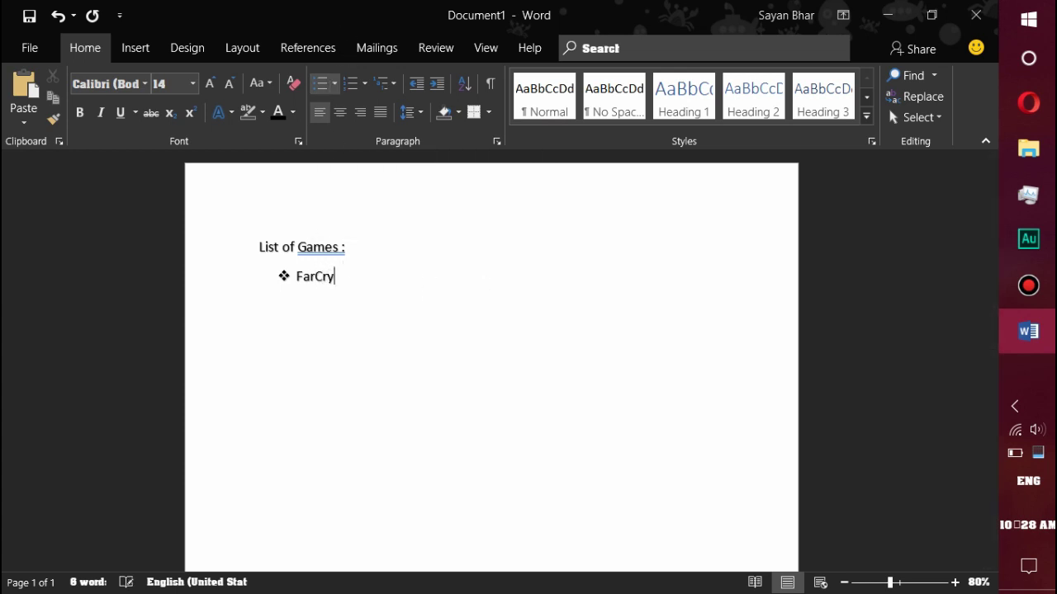
{"action": "key", "text": "Return"}
{"action": "type", "text": "Far "}
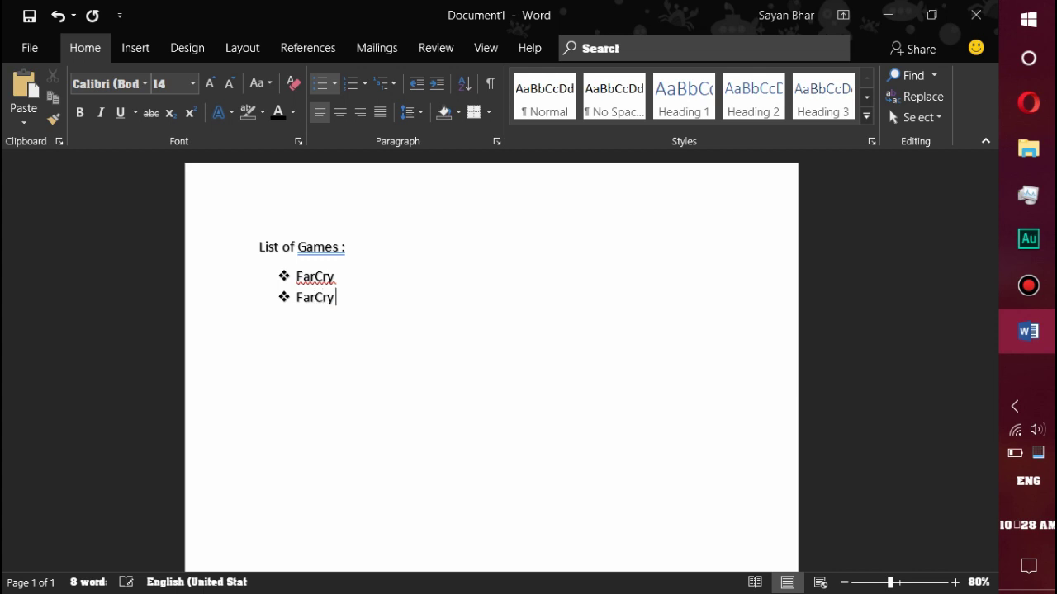
{"action": "type", "text": " 2"}
{"action": "key", "text": "Return"}
{"action": "type", "text": "Cryi"}
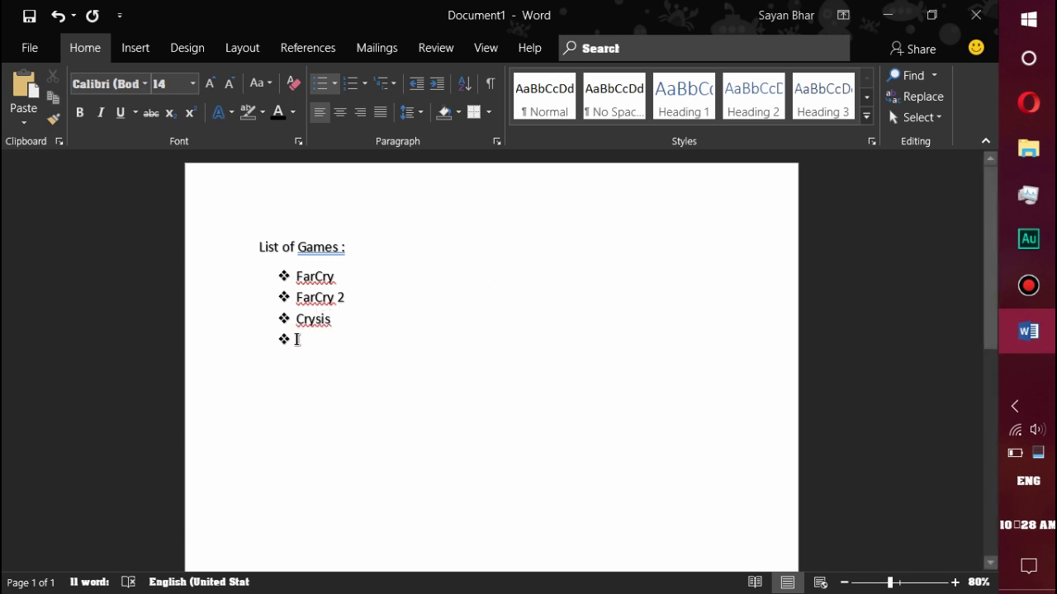
End the list after Crysis by removing the empty fourth bullet and its indent.
{"action": "left_click", "coordinate": [307, 344]}
{"action": "key", "text": "BackSpace"}
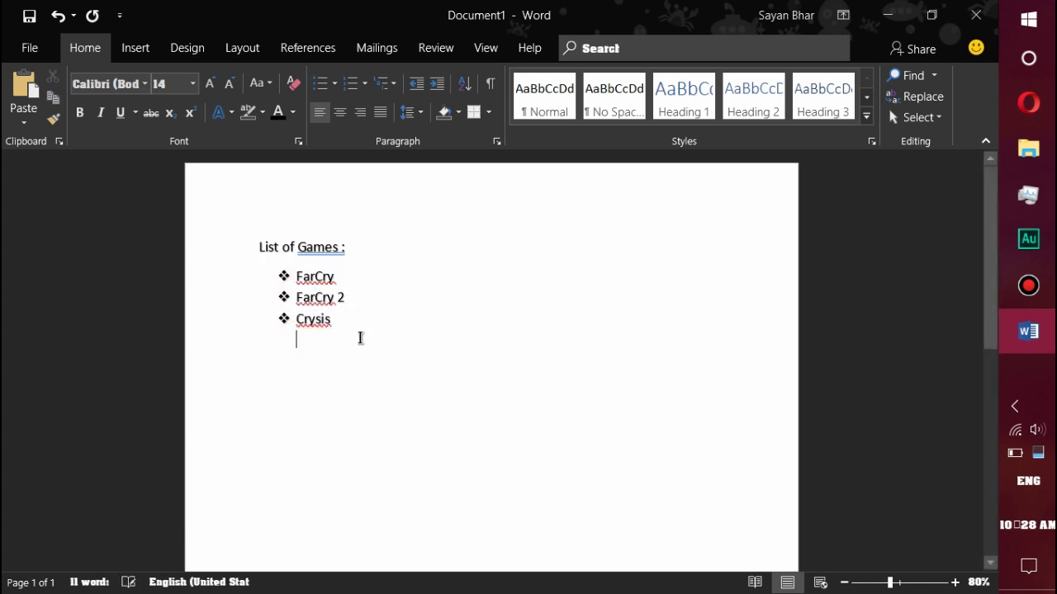
{"action": "key", "text": "BackSpace"}
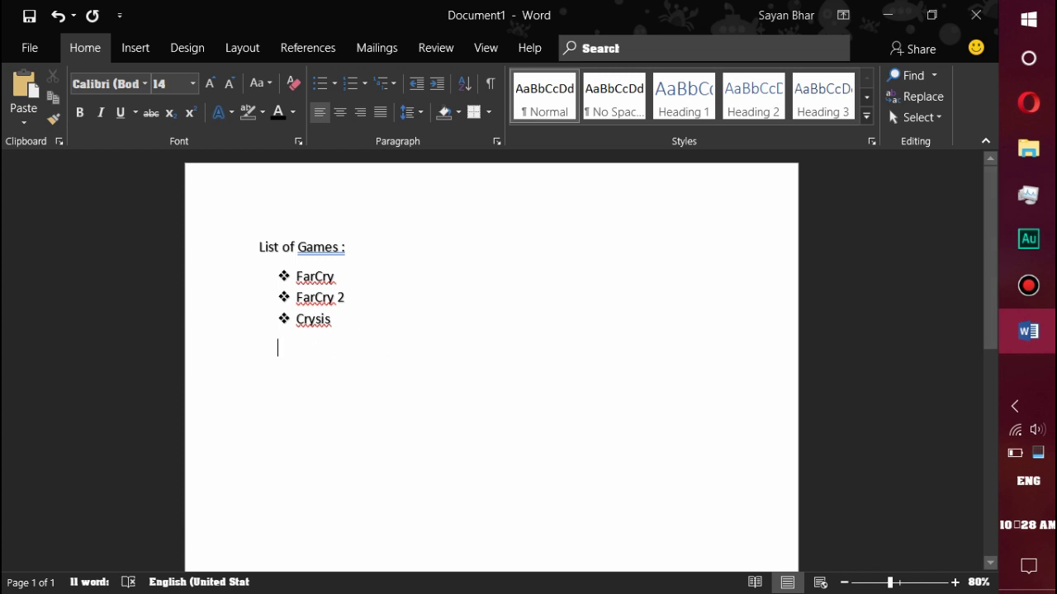
{"action": "key", "text": "Return"}
{"action": "type", "text": "dfdfjdfhdfjdh"}
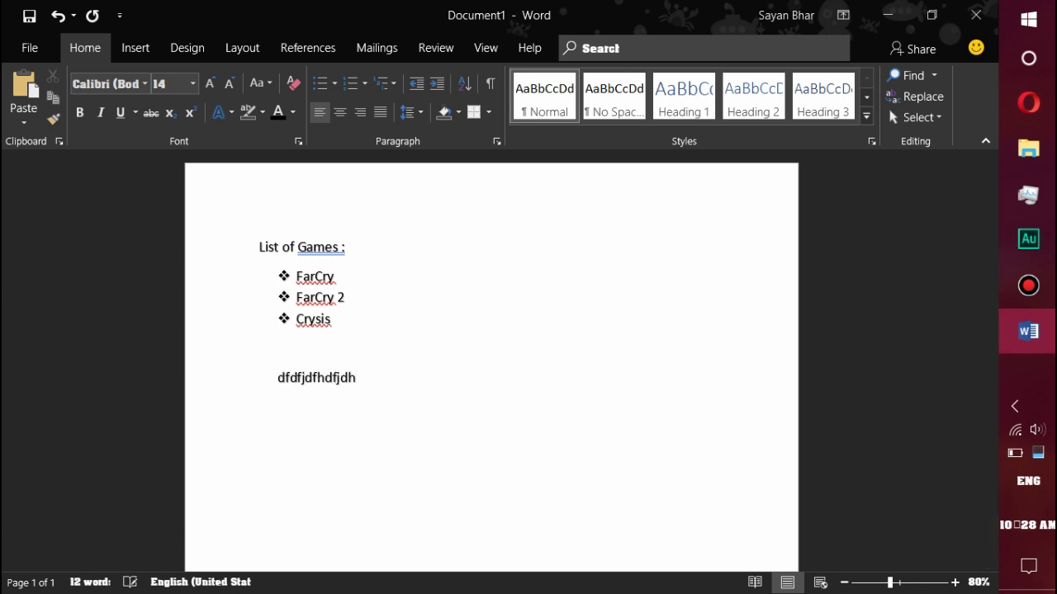
{"action": "key", "text": "ctrl+BackSpace"}
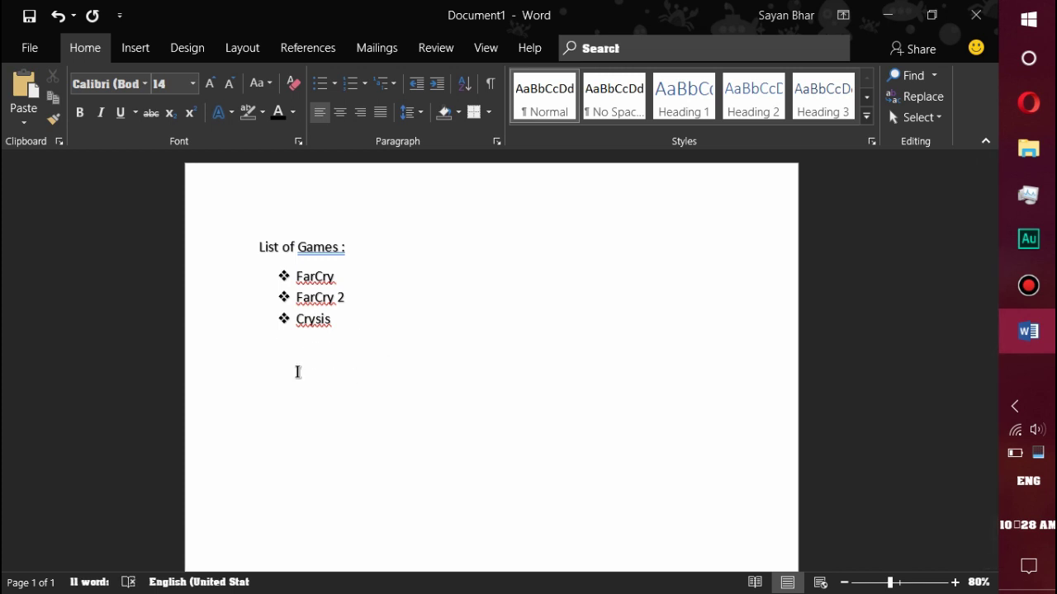
{"action": "left_click_drag", "start_coordinate": [352, 347], "coordinate": [182, 240]}
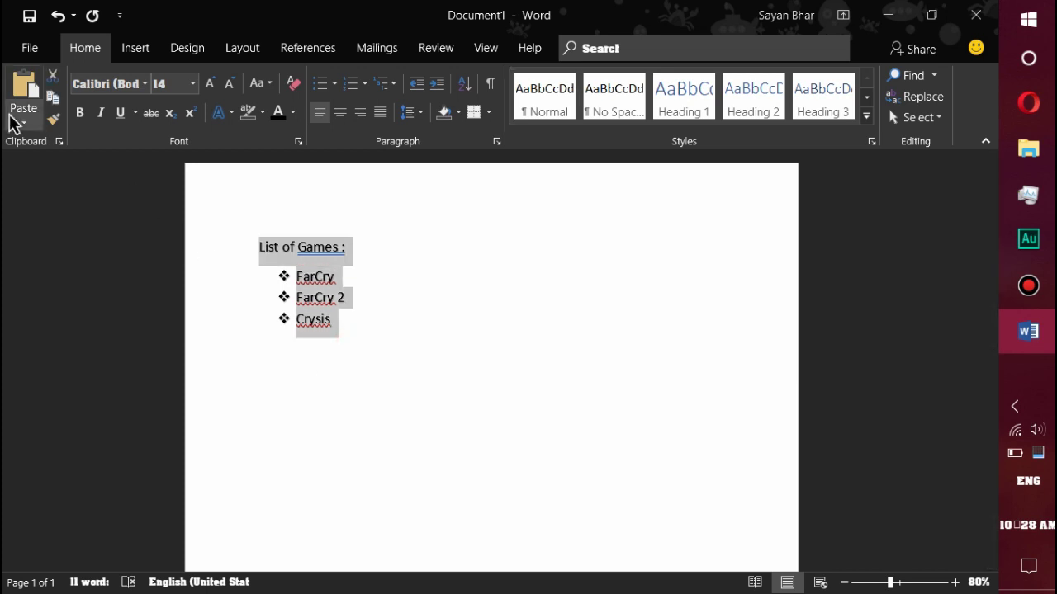
Delete the three bulleted game items.
{"action": "left_click", "coordinate": [364, 83]}
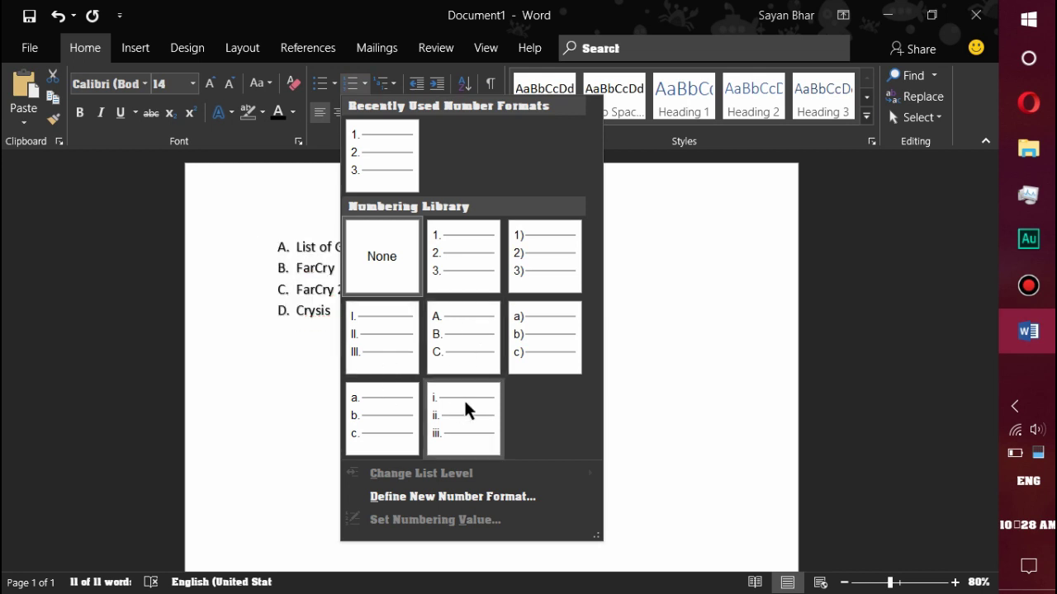
{"action": "left_click", "coordinate": [401, 83]}
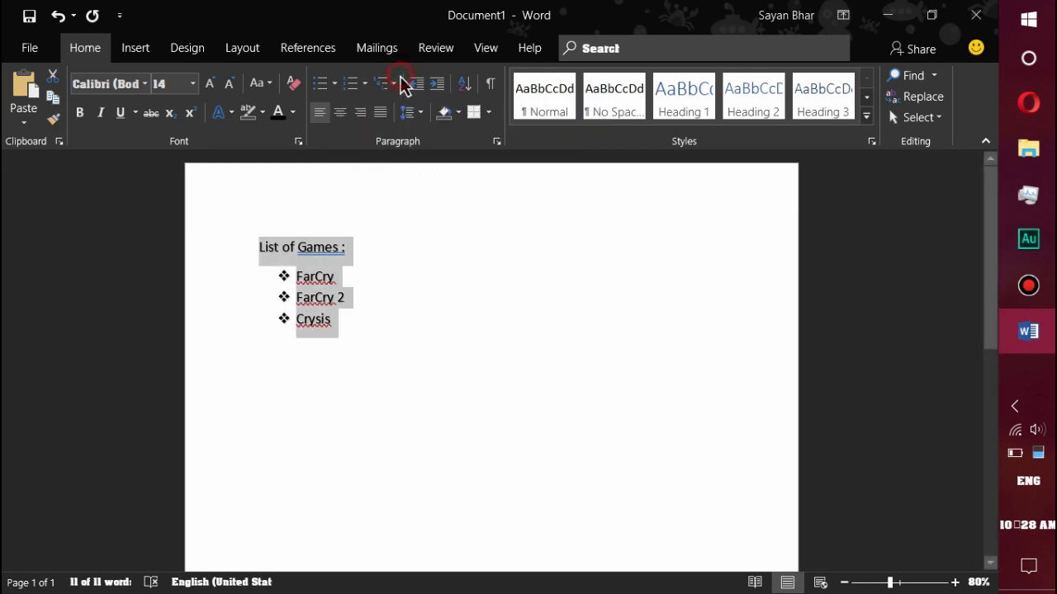
{"action": "left_click", "coordinate": [351, 289]}
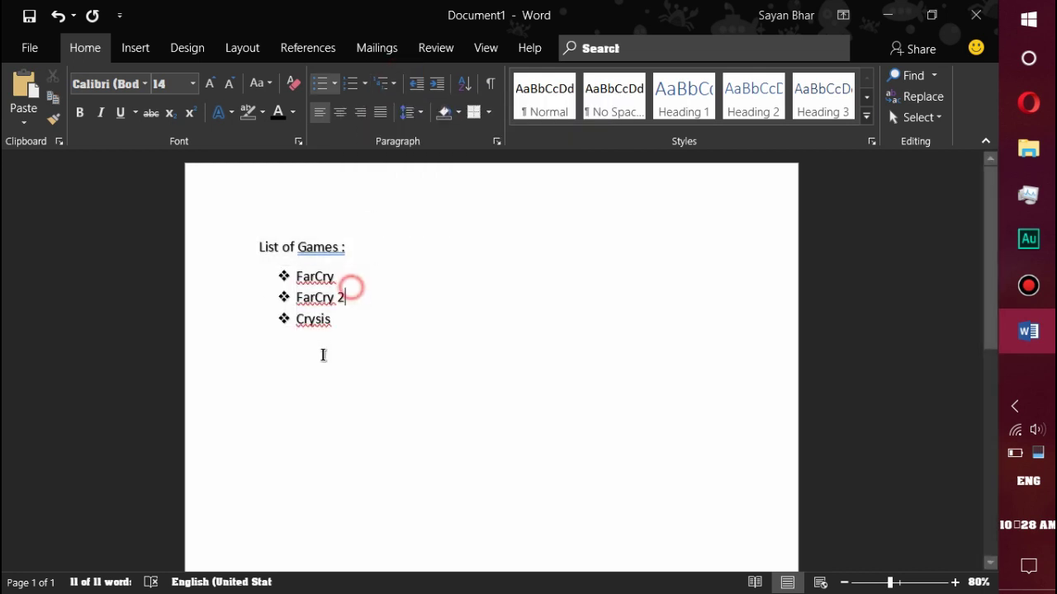
{"action": "left_click_drag", "start_coordinate": [331, 319], "coordinate": [252, 281]}
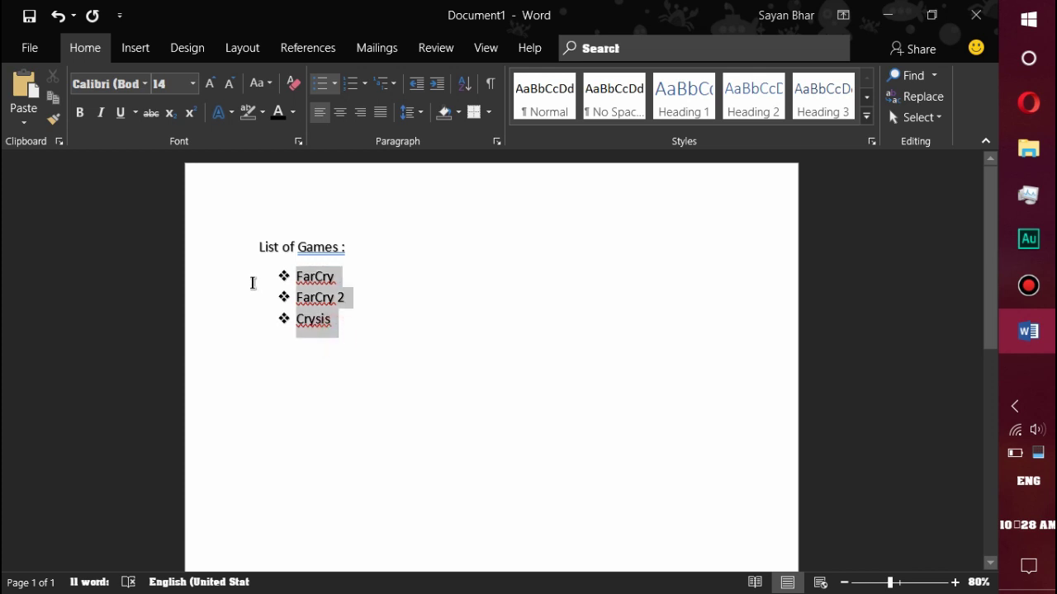
{"action": "key", "text": "BackSpace"}
{"action": "key", "text": "BackSpace"}
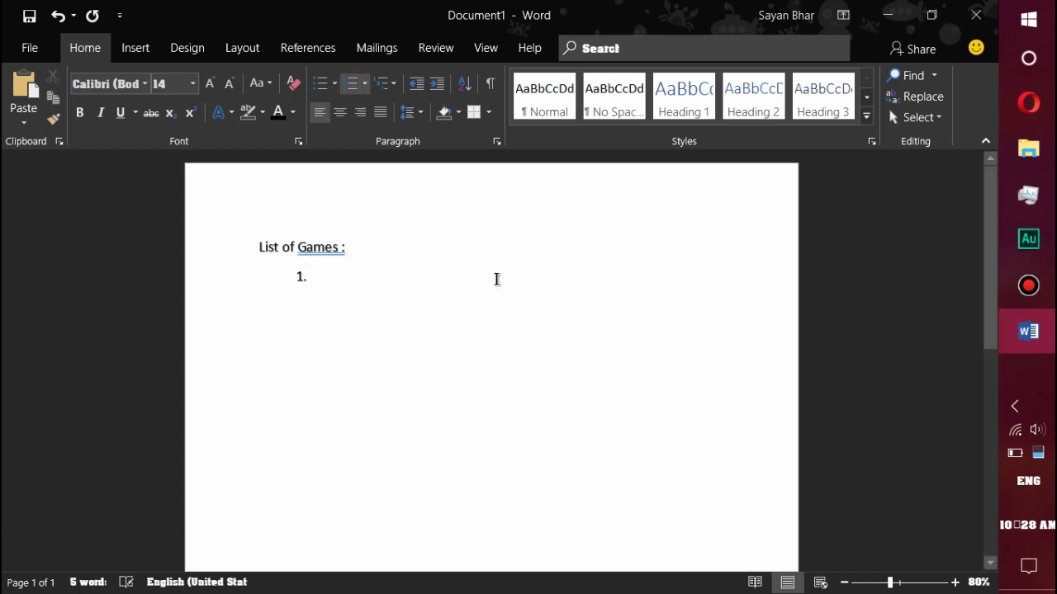
Type a numbered list of FarCry, FarCry 2 and FarCry 3.
{"action": "type", "text": "FarC"}
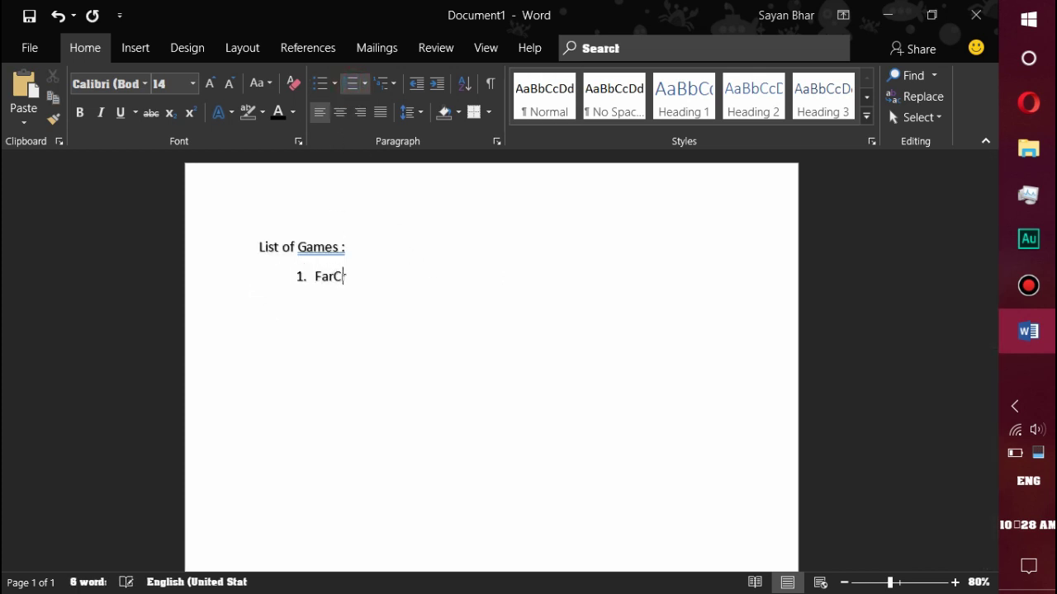
{"action": "type", "text": "ry FarC"}
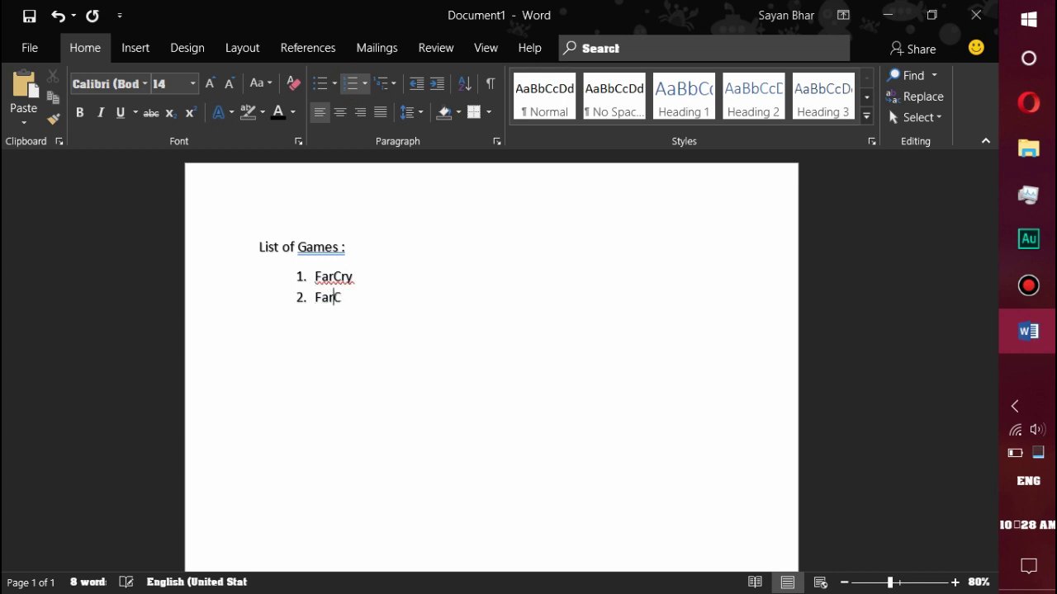
{"action": "type", "text": "ry 2"}
{"action": "key", "text": "Return"}
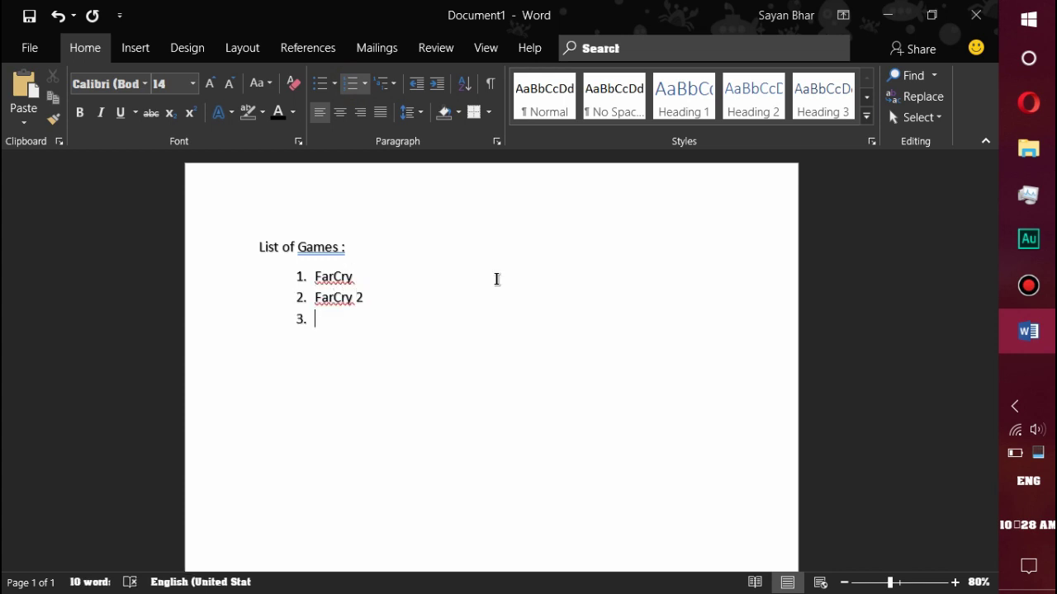
{"action": "type", "text": "Far"}
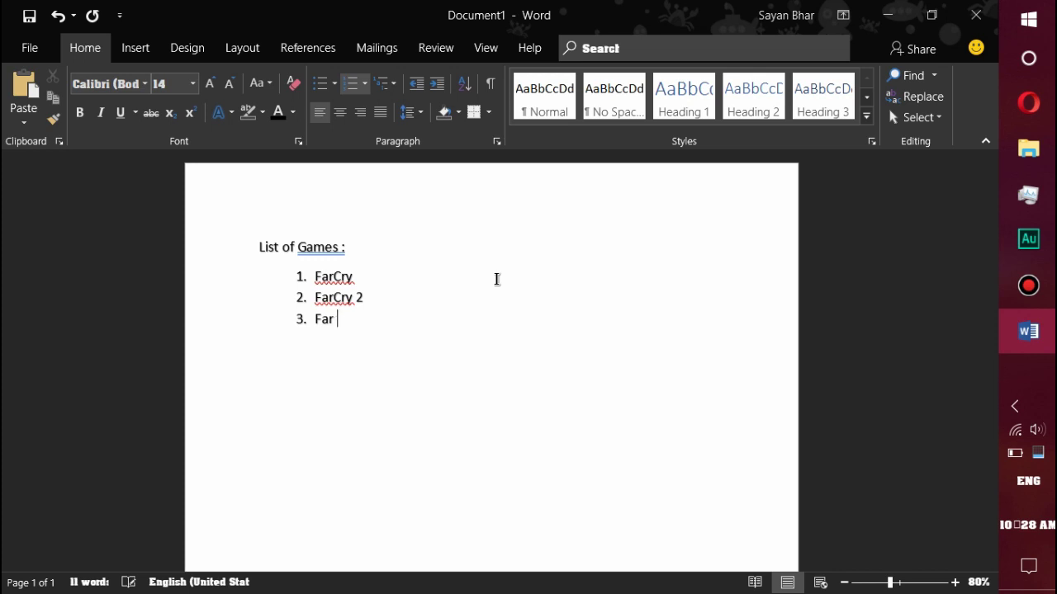
{"action": "type", "text": "Cry"}
{"action": "type", "text": " 3"}
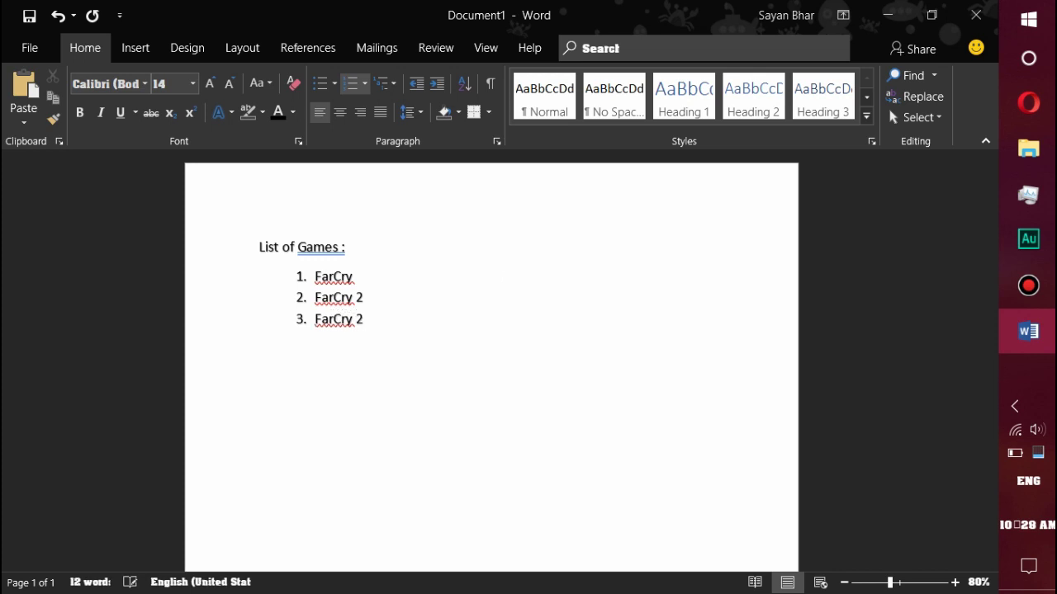
{"action": "key", "text": "Return"}
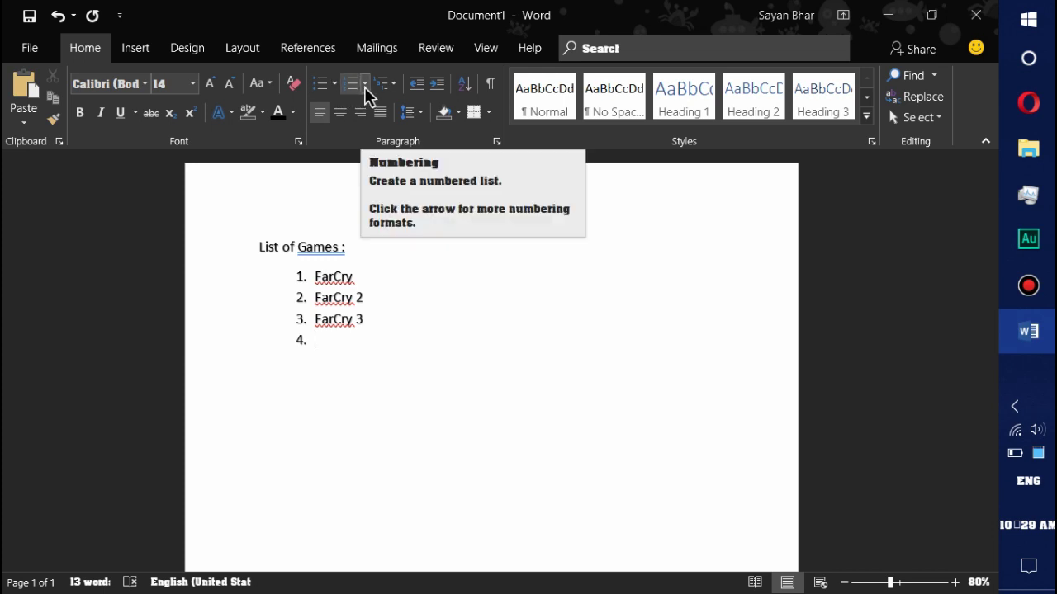
Delete the numbered items and return the empty line to the left margin unnumbered.
{"action": "left_click_drag", "start_coordinate": [341, 348], "coordinate": [266, 278]}
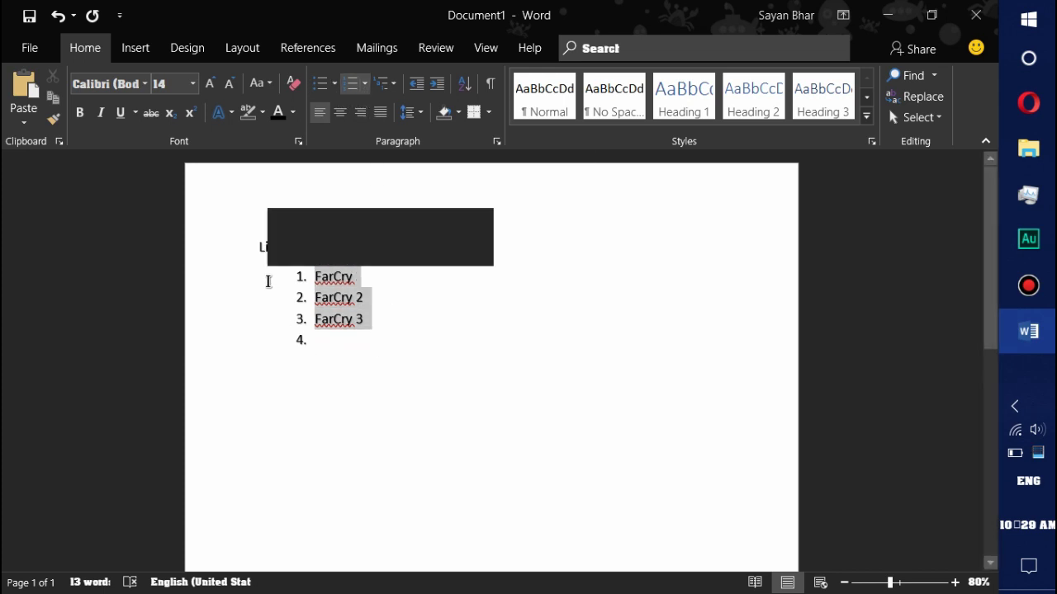
{"action": "key", "text": "BackSpace"}
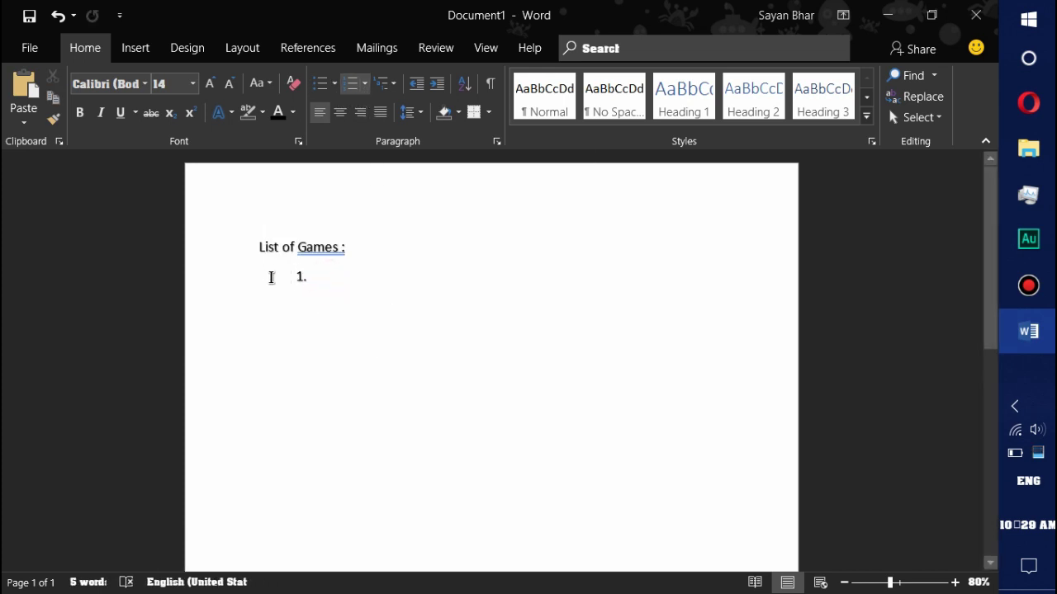
{"action": "key", "text": "BackSpace"}
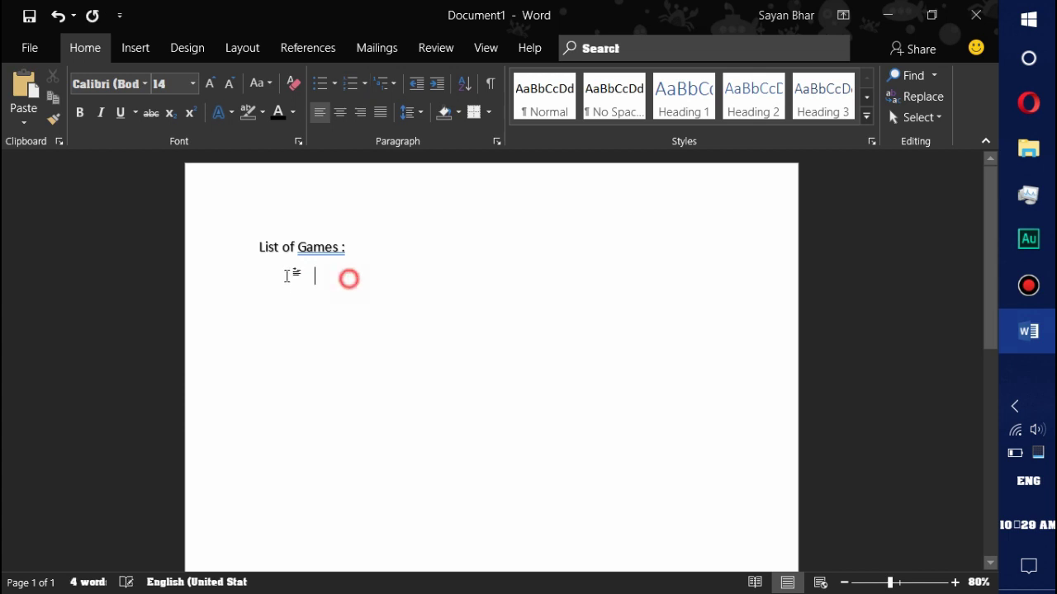
{"action": "left_click", "coordinate": [219, 239]}
{"action": "left_click", "coordinate": [387, 299]}
{"action": "left_click", "coordinate": [289, 289]}
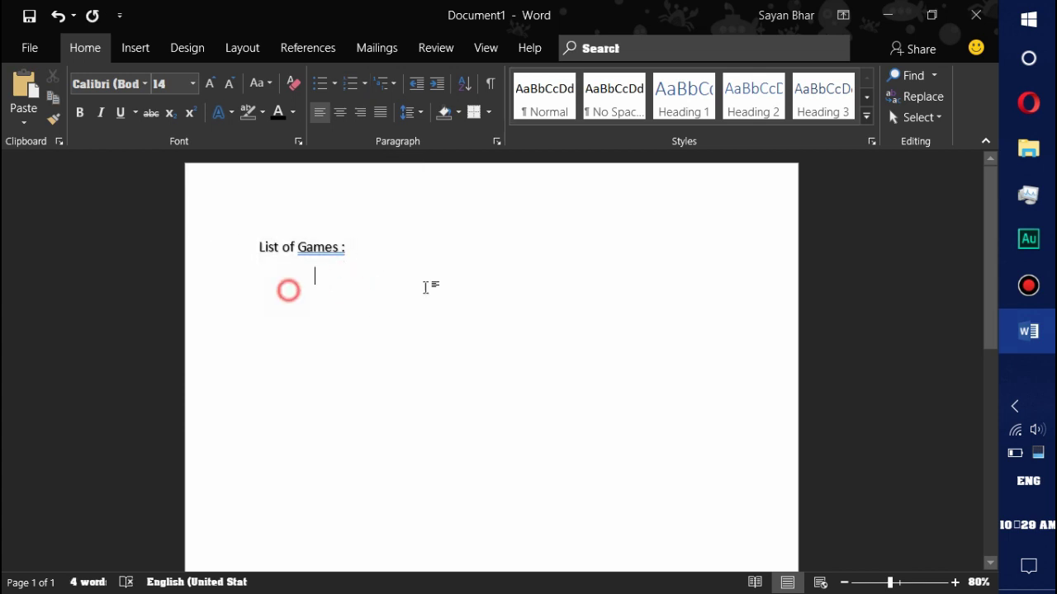
{"action": "key", "text": "BackSpace"}
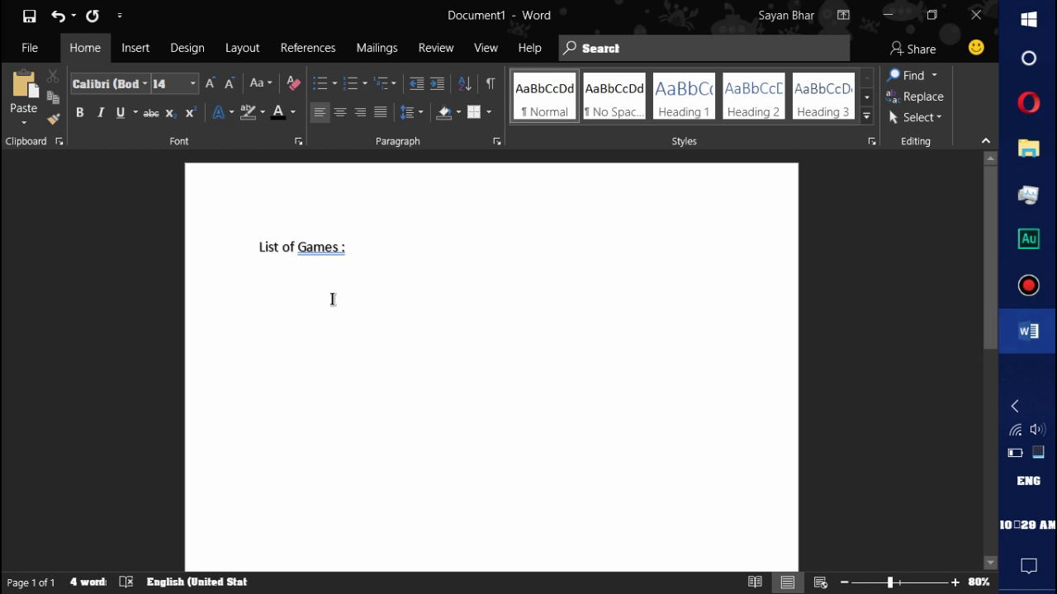
Minimize the Bandicam recorder window to return to the Word document.
{"action": "left_click", "coordinate": [1042, 305]}
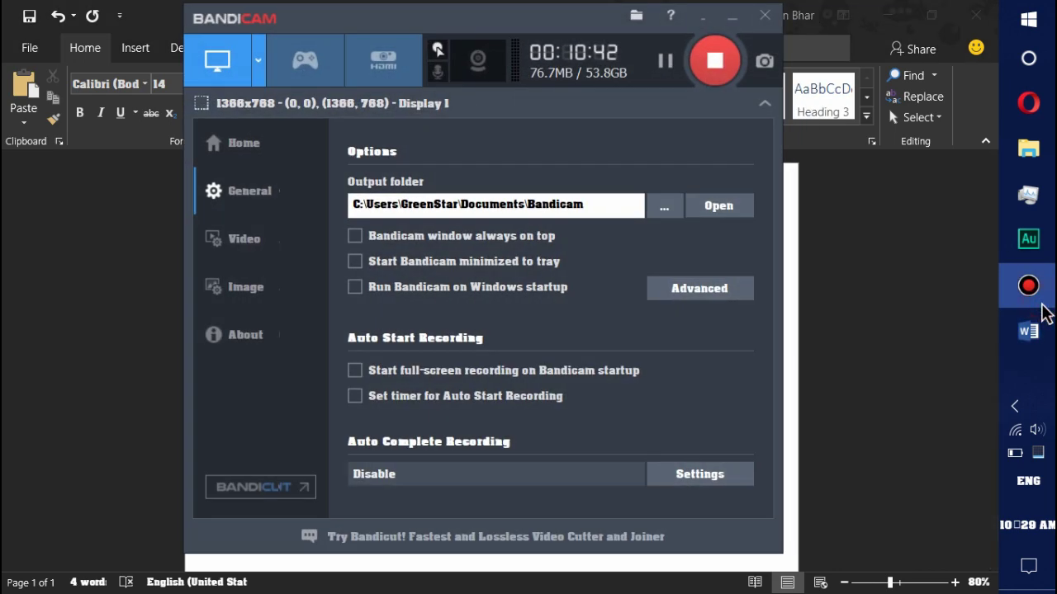
{"action": "left_click", "coordinate": [732, 16]}
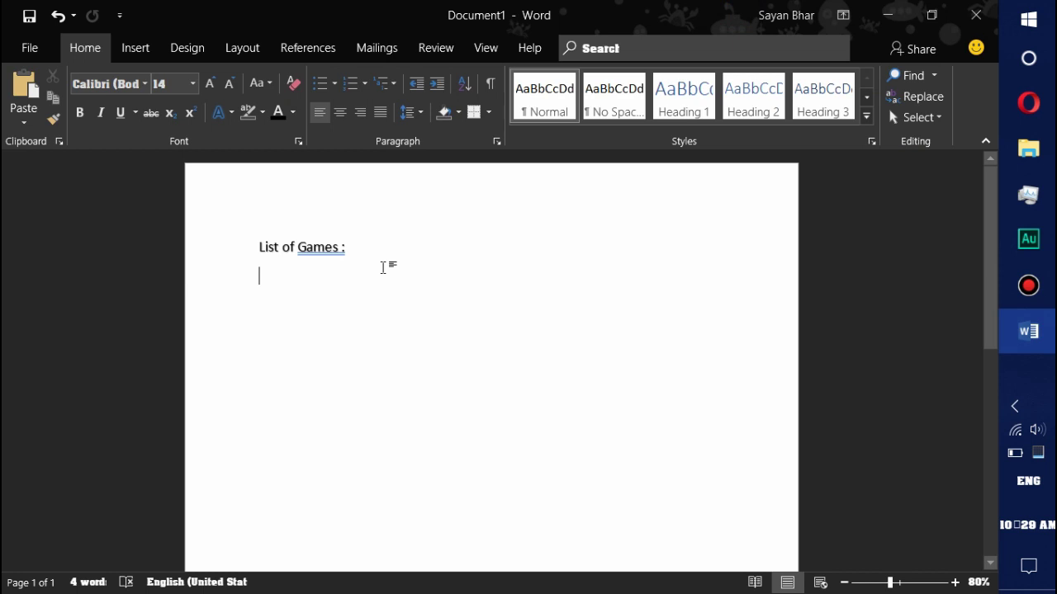
Type a 'FarCry Series' line under the heading, delete it, and show the multilevel list options.
{"action": "type", "text": "F"}
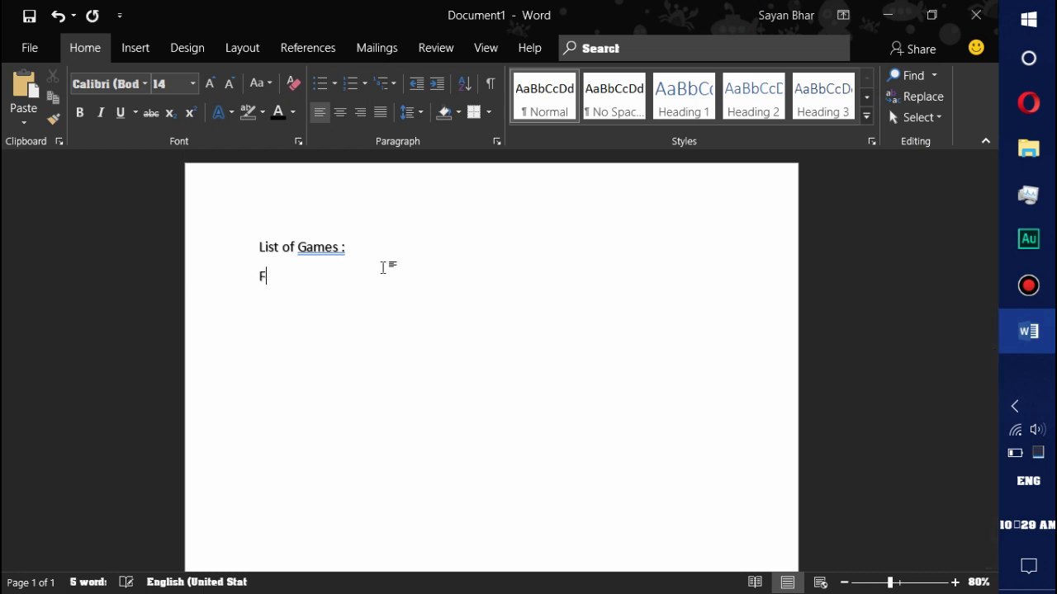
{"action": "key", "text": "BackSpace"}
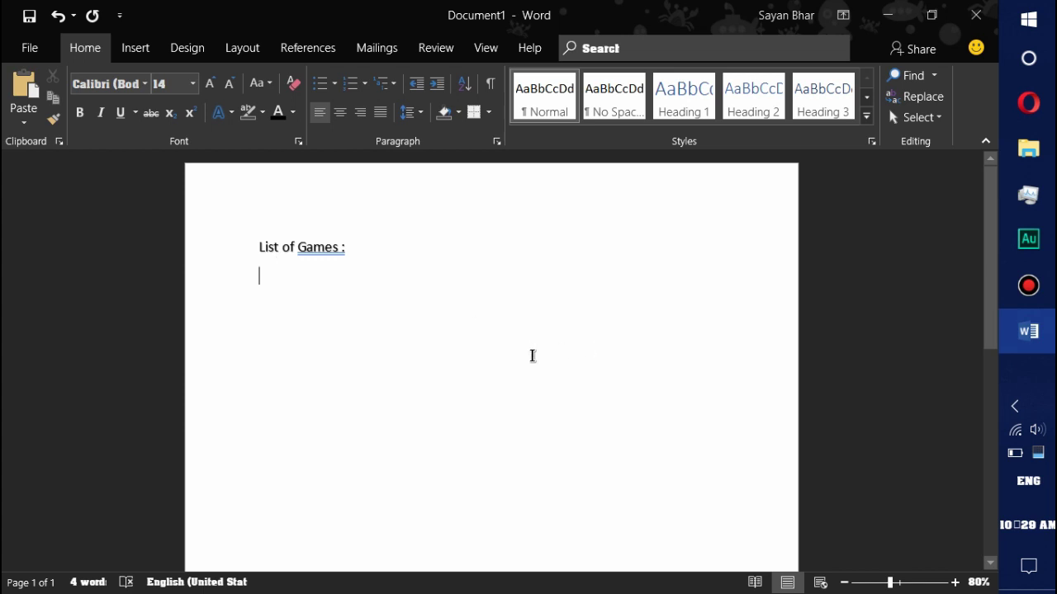
{"action": "type", "text": "FarCr"}
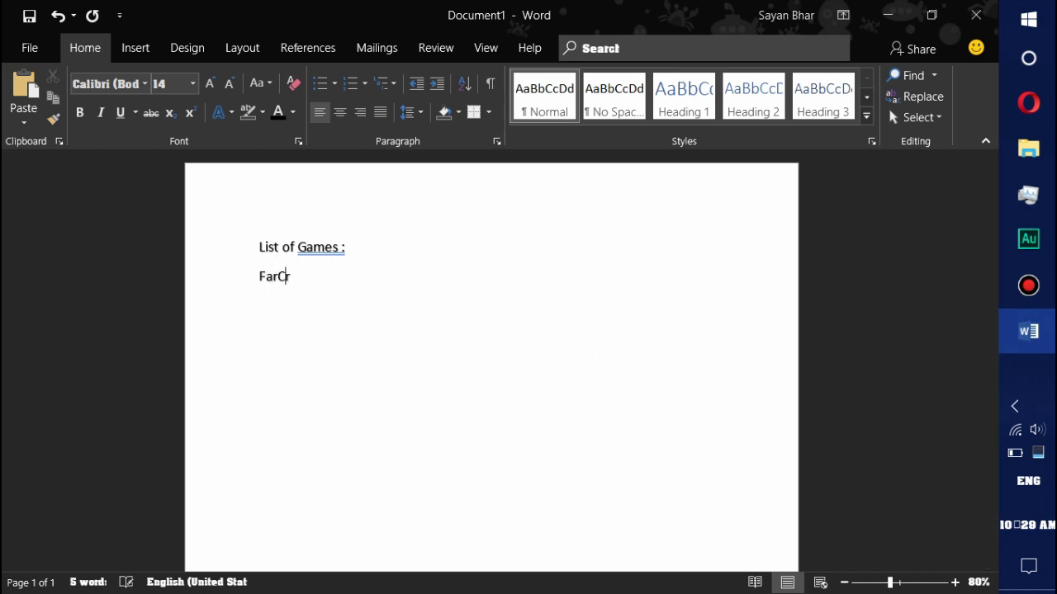
{"action": "type", "text": "y"}
{"action": "type", "text": " Series"}
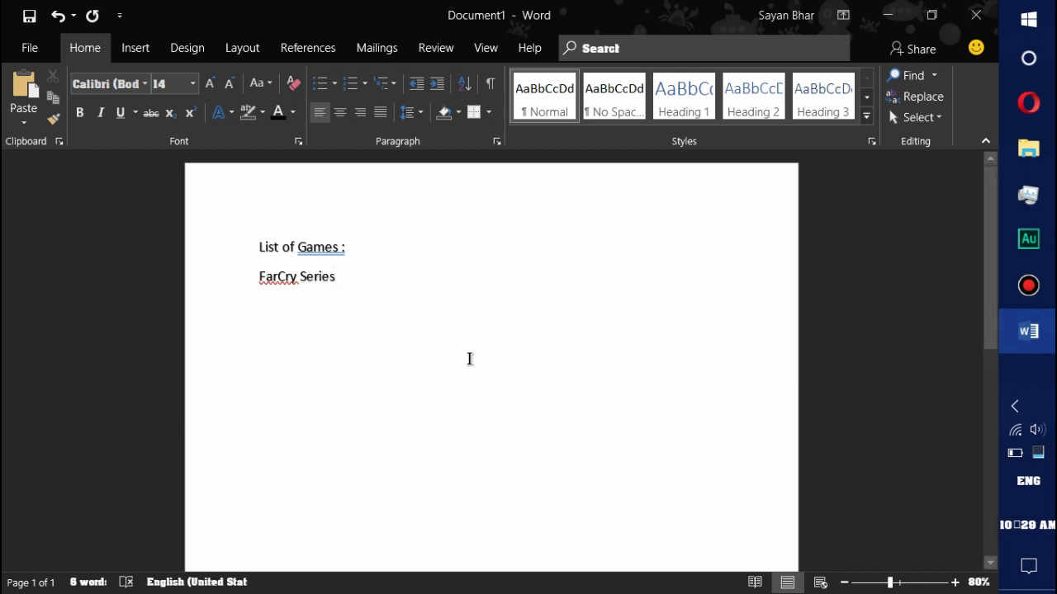
{"action": "key", "text": "Return"}
{"action": "left_click", "coordinate": [361, 306]}
{"action": "left_click", "coordinate": [224, 275]}
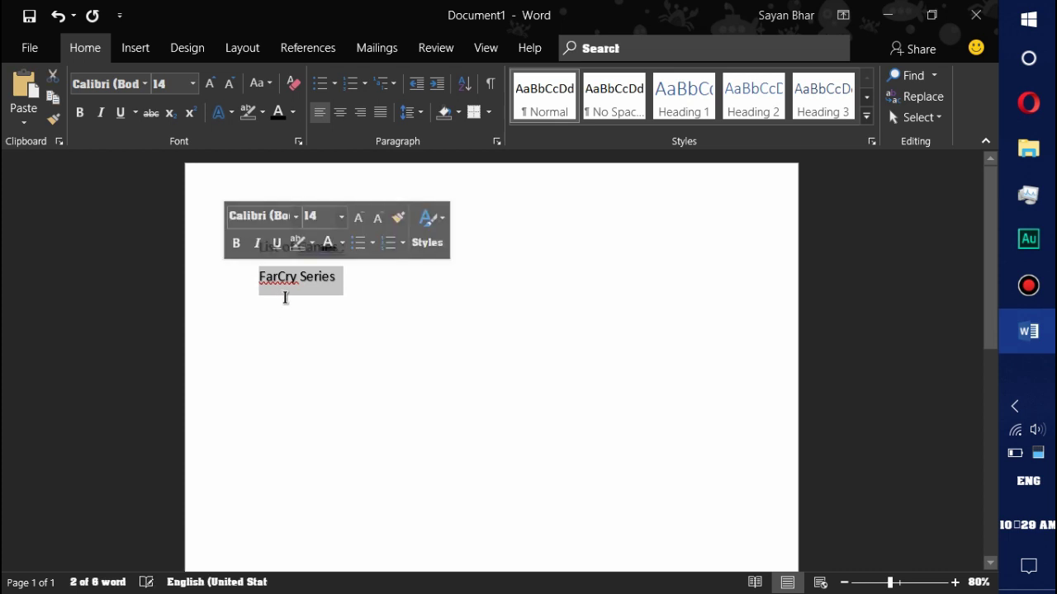
{"action": "key", "text": "BackSpace"}
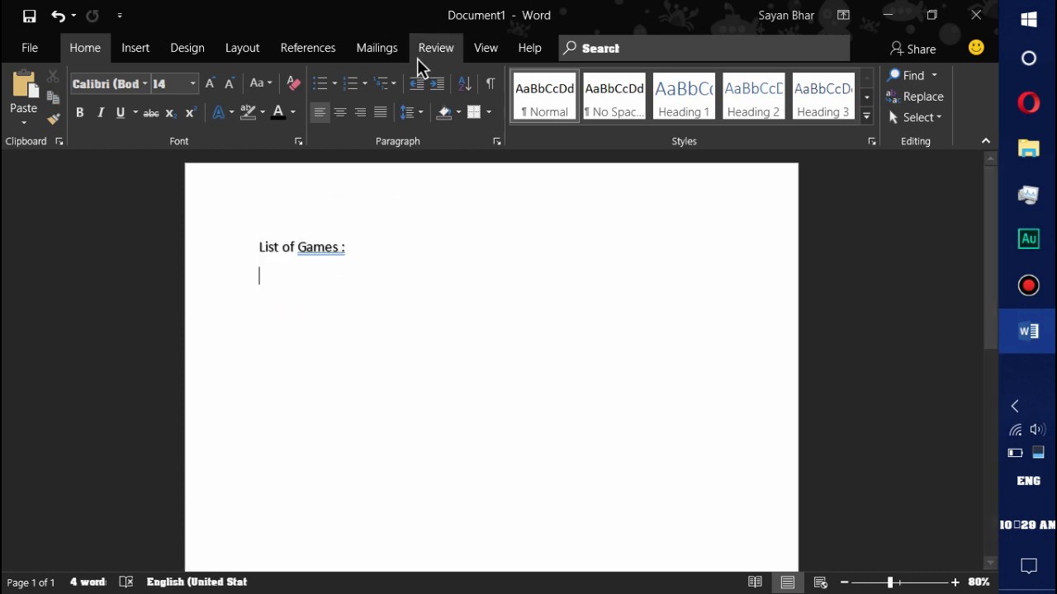
{"action": "left_click", "coordinate": [388, 84]}
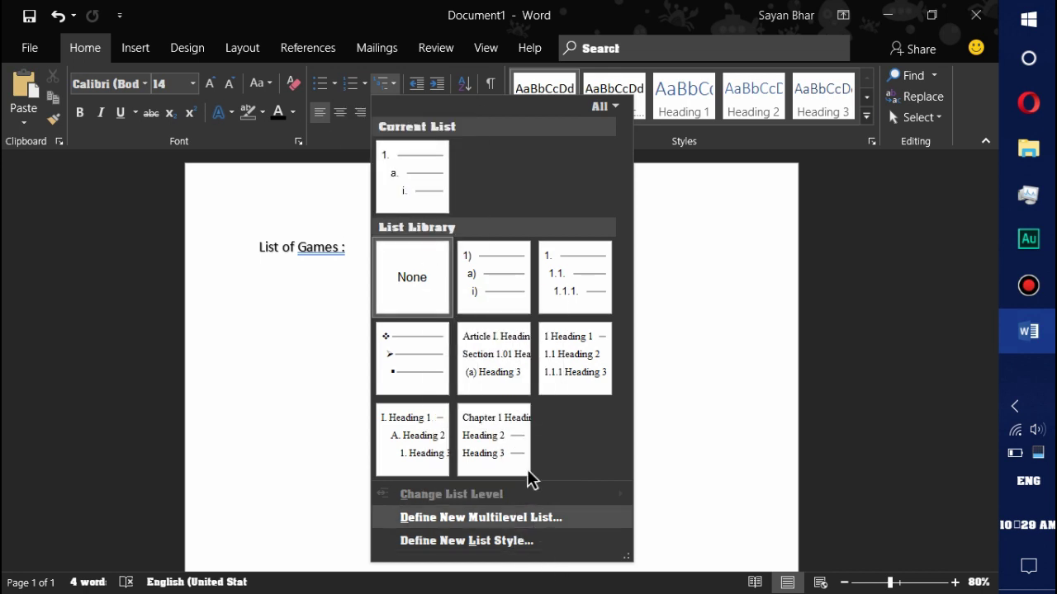
Start the current multilevel numbered list with 'FarCry Series' and an indented empty sub-item.
{"action": "mouse_move", "coordinate": [429, 213]}
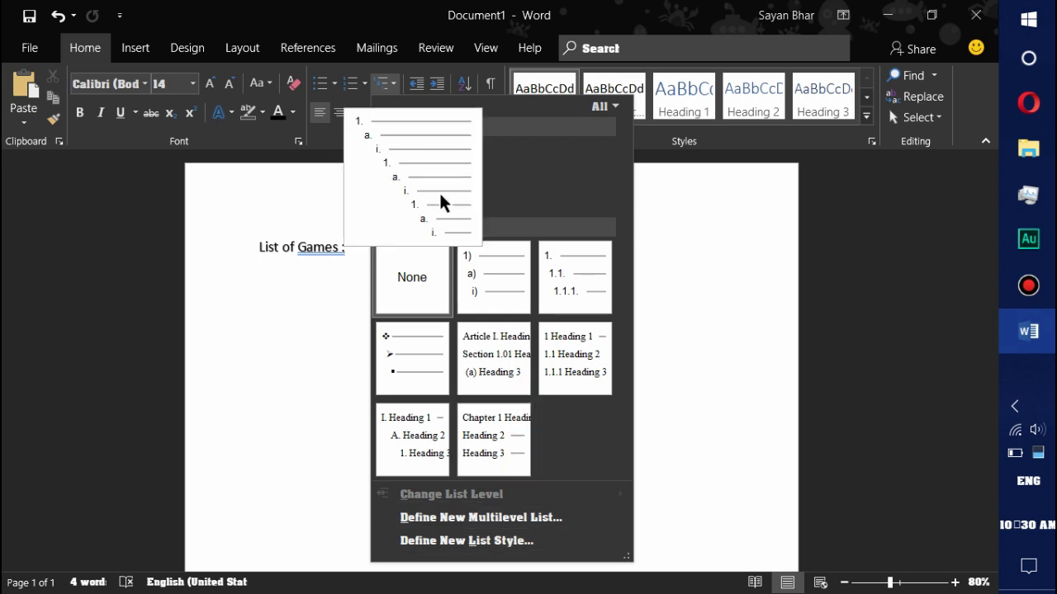
{"action": "left_click", "coordinate": [415, 176]}
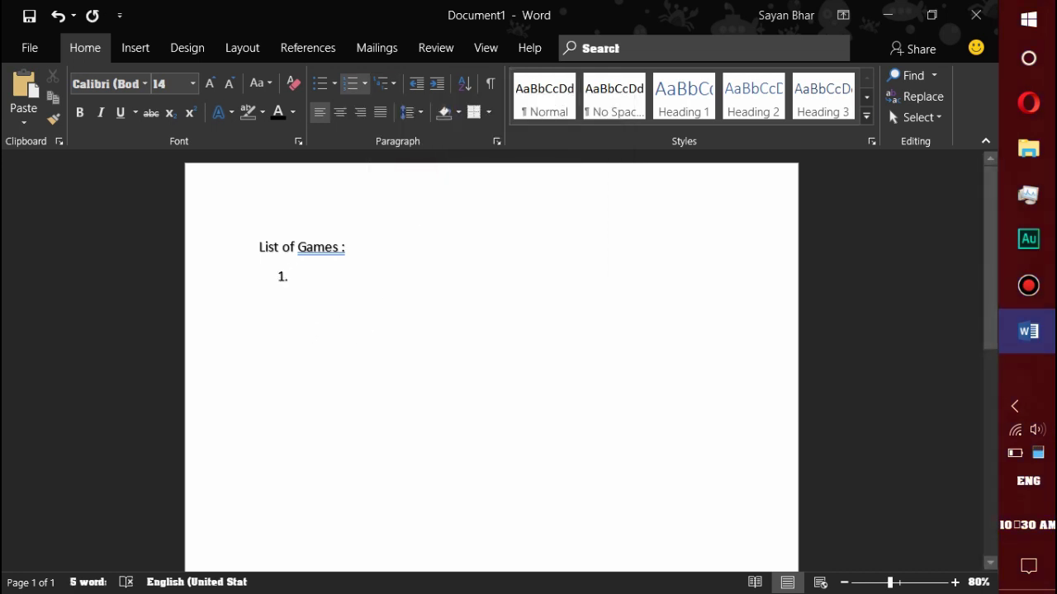
{"action": "type", "text": "FarCry"}
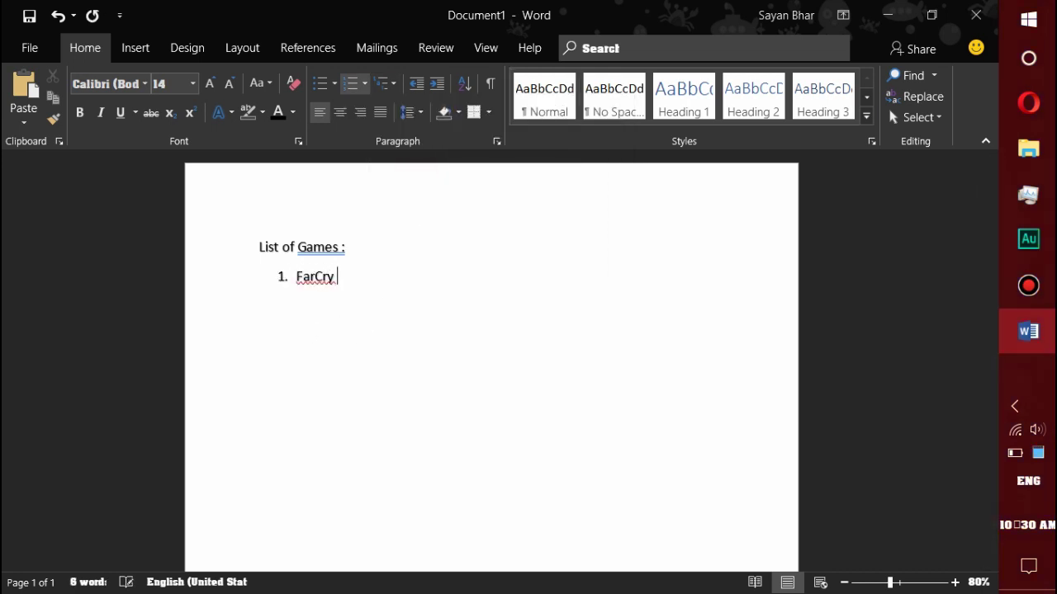
{"action": "type", "text": " Series"}
{"action": "key", "text": "Return"}
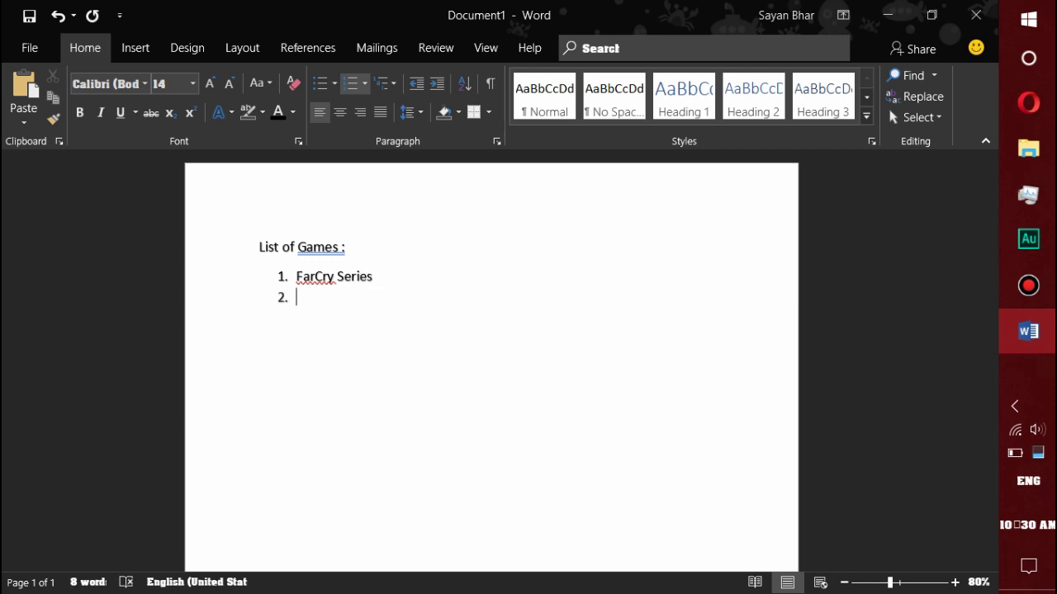
{"action": "key", "text": "Tab"}
{"action": "key", "text": "shift+Tab"}
{"action": "key", "text": "Tab"}
Type sub-items FarCry 1, FarCry 2 and FarCry 3 under FarCry Series.
{"action": "type", "text": "Fa"}
{"action": "type", "text": "rCry 1"}
{"action": "key", "text": "Return"}
{"action": "type", "text": "F"}
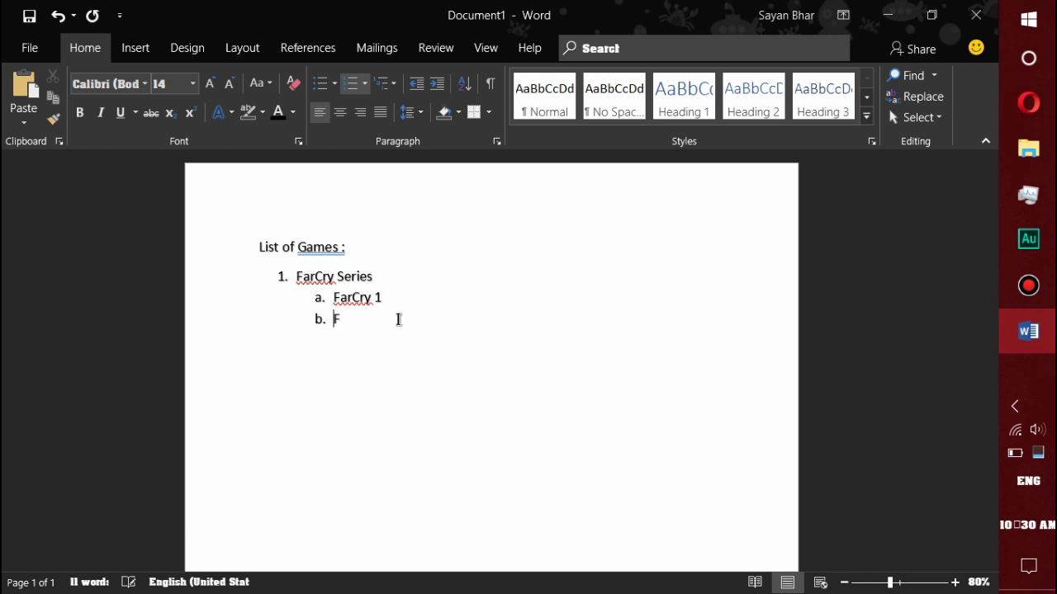
{"action": "type", "text": "arc"}
{"action": "type", "text": "Cry"}
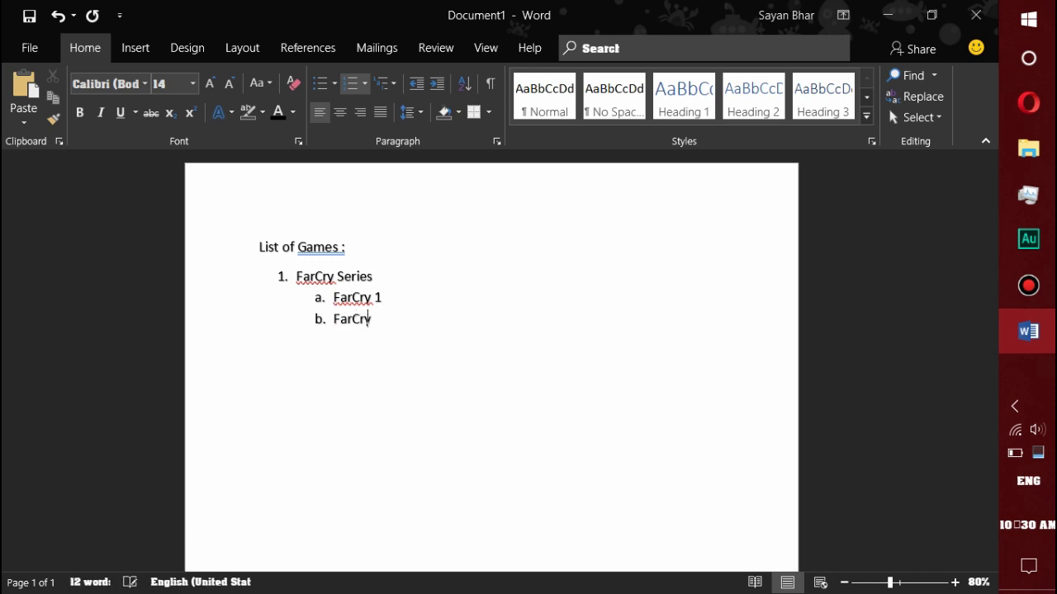
{"action": "type", "text": " 2"}
{"action": "key", "text": "Return"}
{"action": "type", "text": "F"}
{"action": "type", "text": "arc"}
{"action": "key", "text": "BackSpace"}
{"action": "type", "text": "3"}
{"action": "key", "text": "Return"}
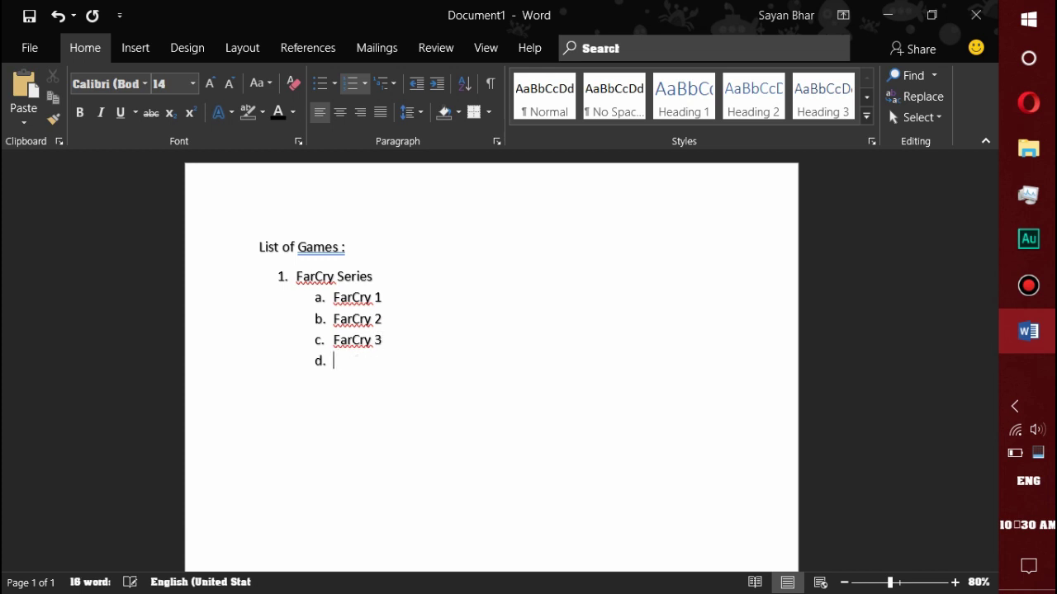
Add top-level item 'Crysis Series' with sub-items Crysis and Crysis 2.
{"action": "key", "text": "shift+Tab"}
{"action": "type", "text": "Cr"}
{"action": "type", "text": "is"}
{"action": "key", "text": "BackSpace"}
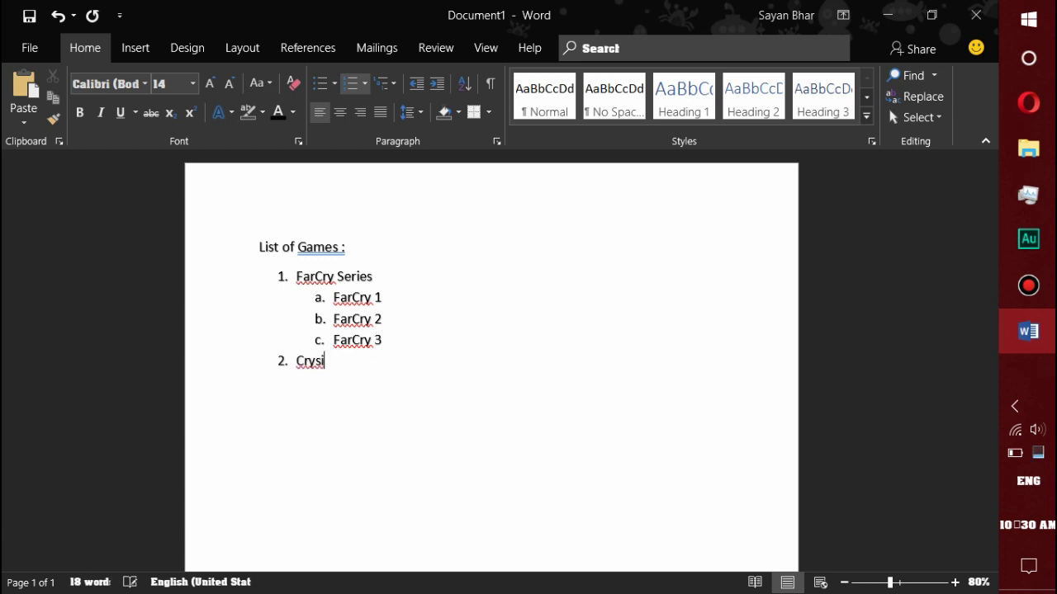
{"action": "type", "text": "Series"}
{"action": "key", "text": "Return"}
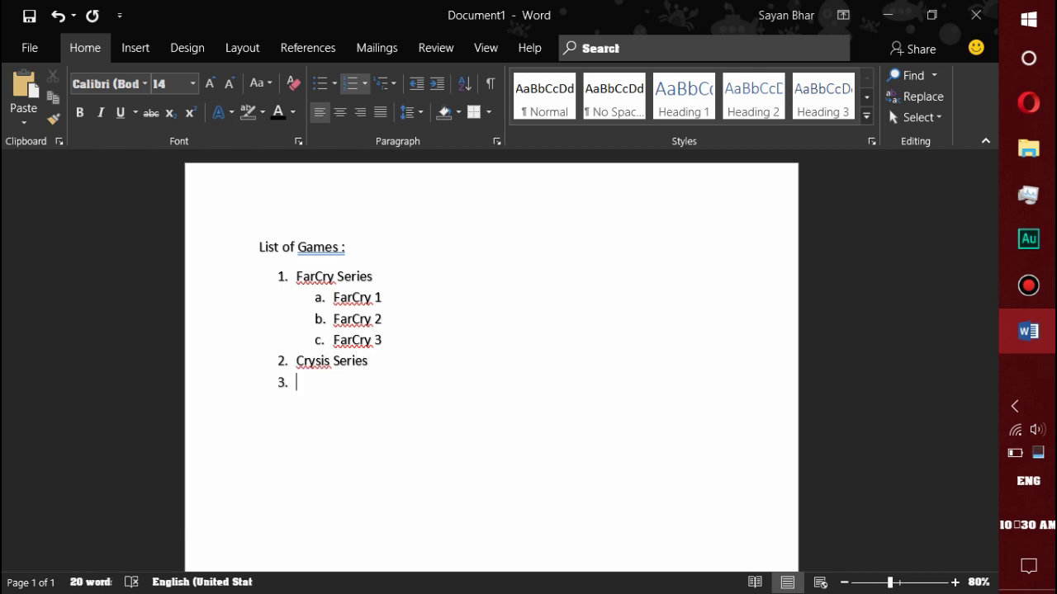
{"action": "key", "text": "Tab"}
{"action": "type", "text": "Crys"}
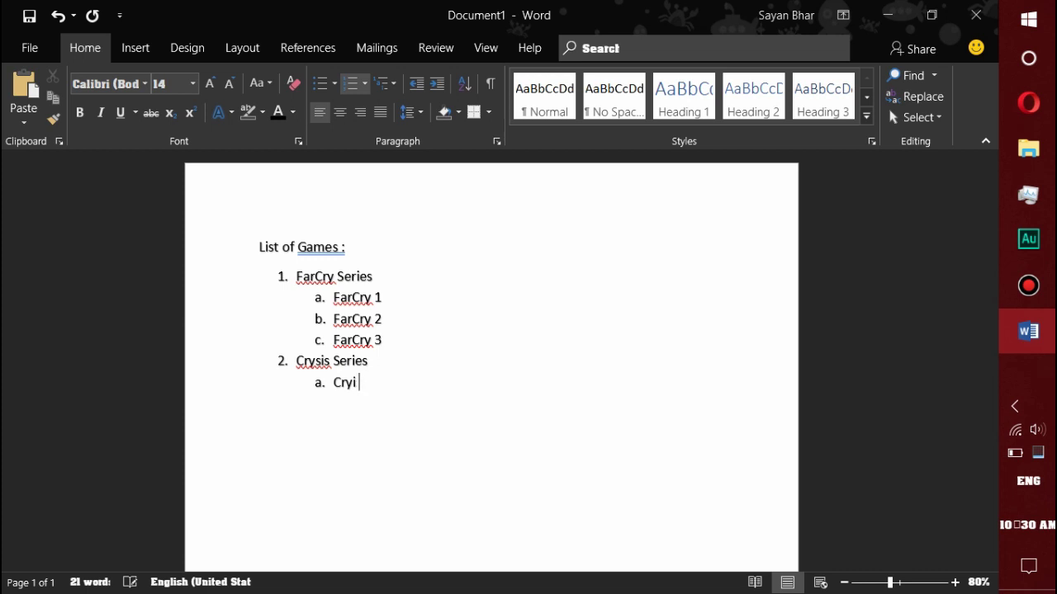
{"action": "type", "text": "is"}
{"action": "key", "text": "Return"}
{"action": "type", "text": "C"}
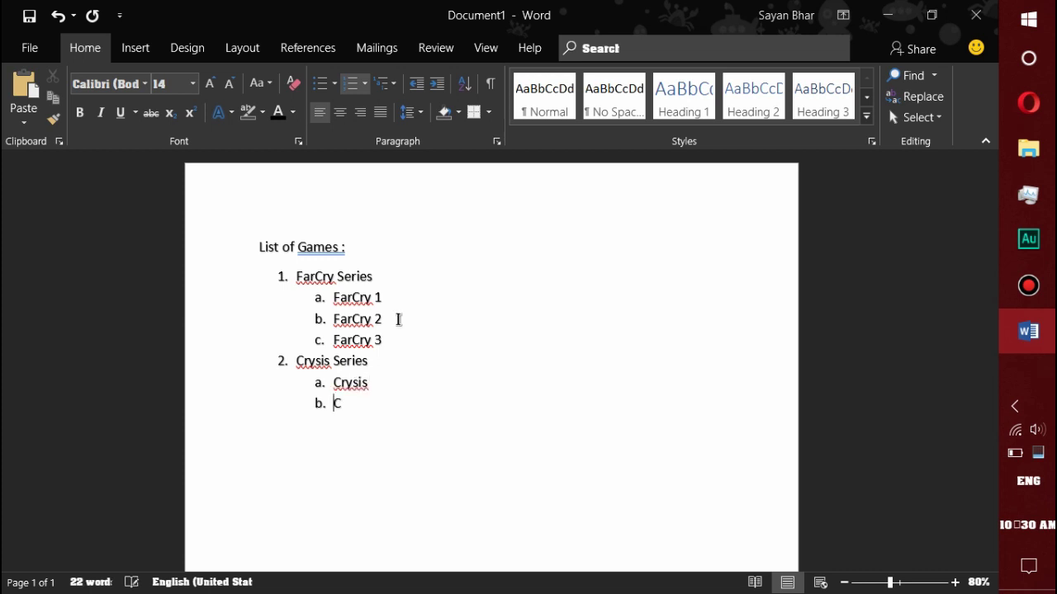
{"action": "type", "text": "rysis"}
{"action": "type", "text": " 2"}
Delete the entire FarCry/Crysis list below the heading.
{"action": "left_click_drag", "start_coordinate": [410, 429], "coordinate": [262, 278]}
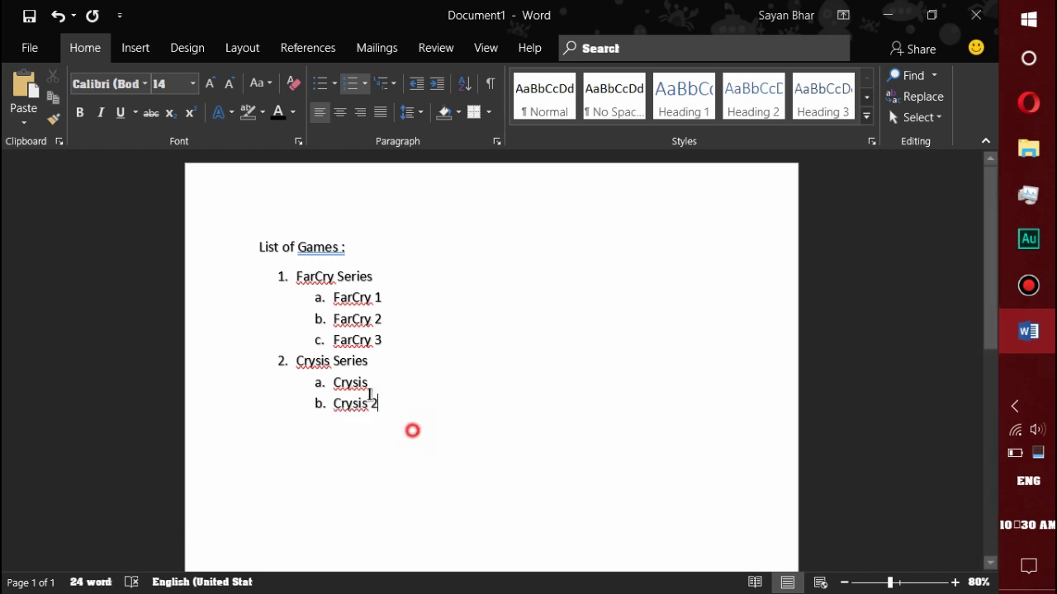
{"action": "left_click_drag", "start_coordinate": [405, 417], "coordinate": [220, 274]}
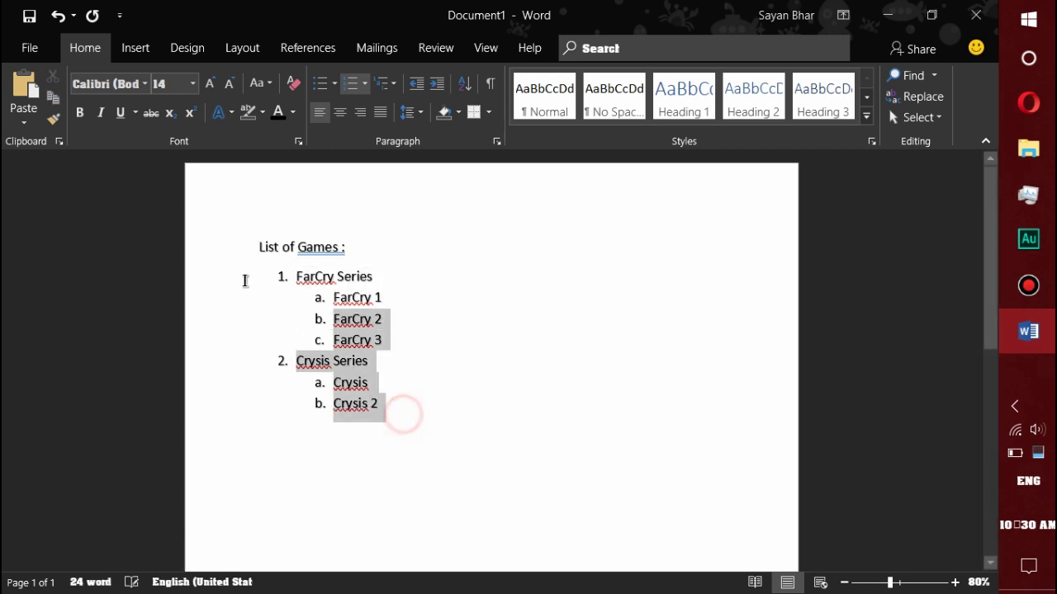
{"action": "key", "text": "Delete"}
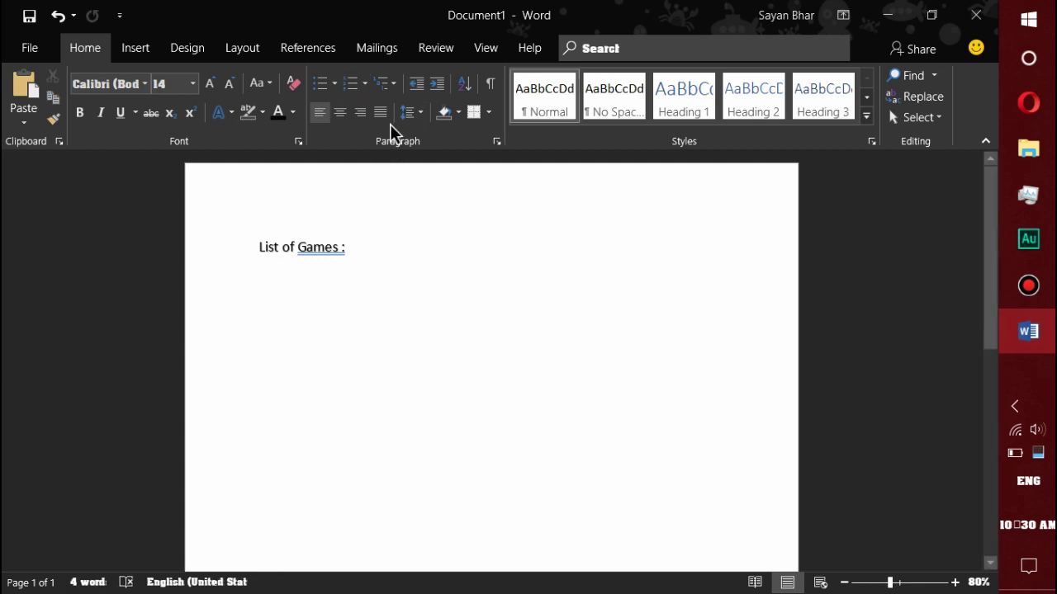
Define a new multilevel list with Roman numerals at level 1 and bullets at level 2.
{"action": "left_click", "coordinate": [395, 85]}
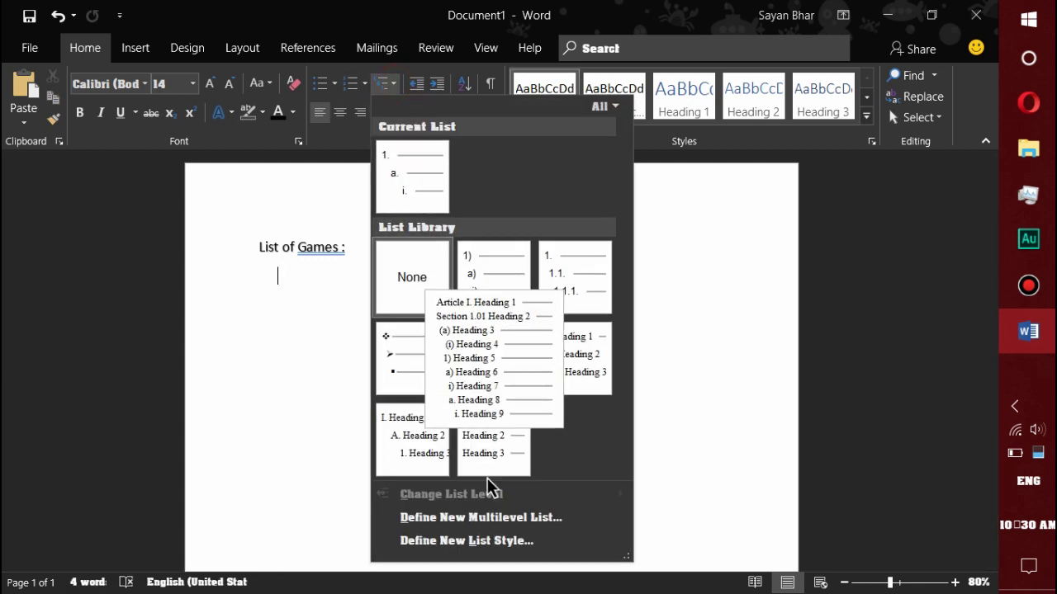
{"action": "left_click", "coordinate": [529, 518]}
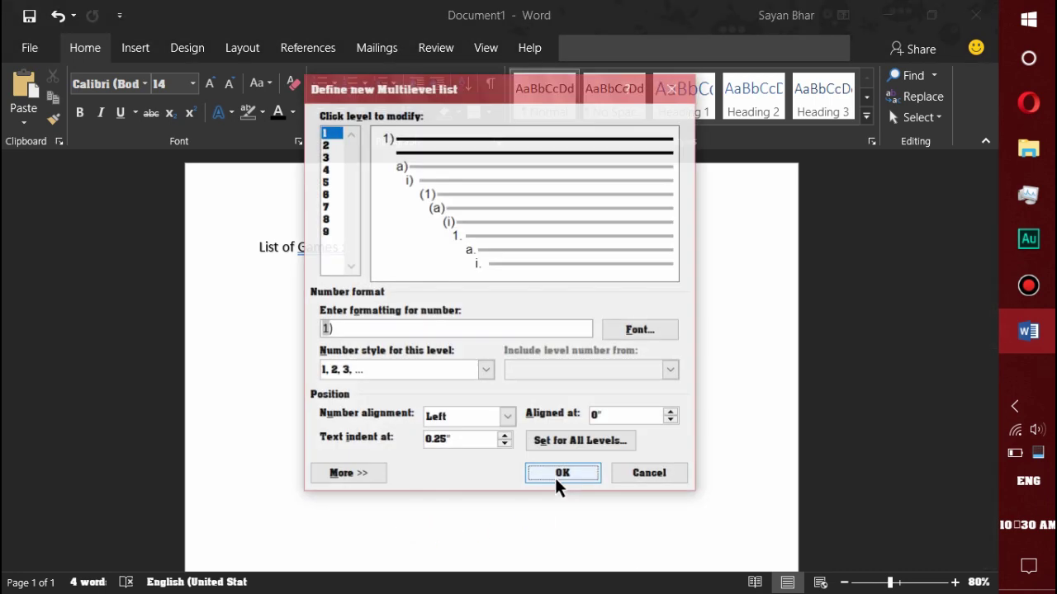
{"action": "left_click_drag", "start_coordinate": [482, 88], "coordinate": [548, 123]}
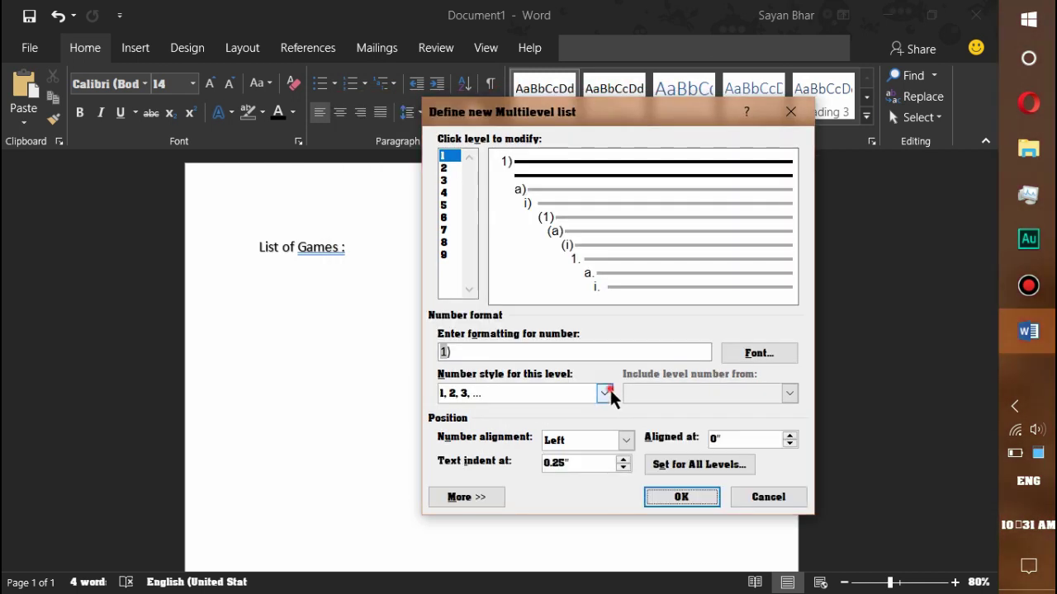
{"action": "left_click", "coordinate": [605, 393]}
{"action": "left_click", "coordinate": [570, 436]}
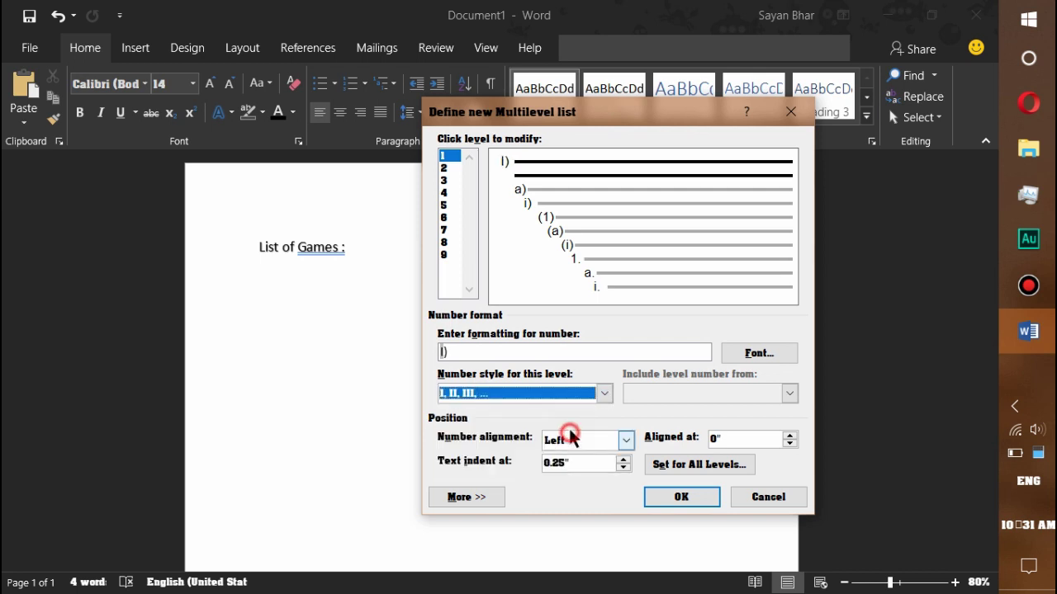
{"action": "left_click", "coordinate": [450, 168]}
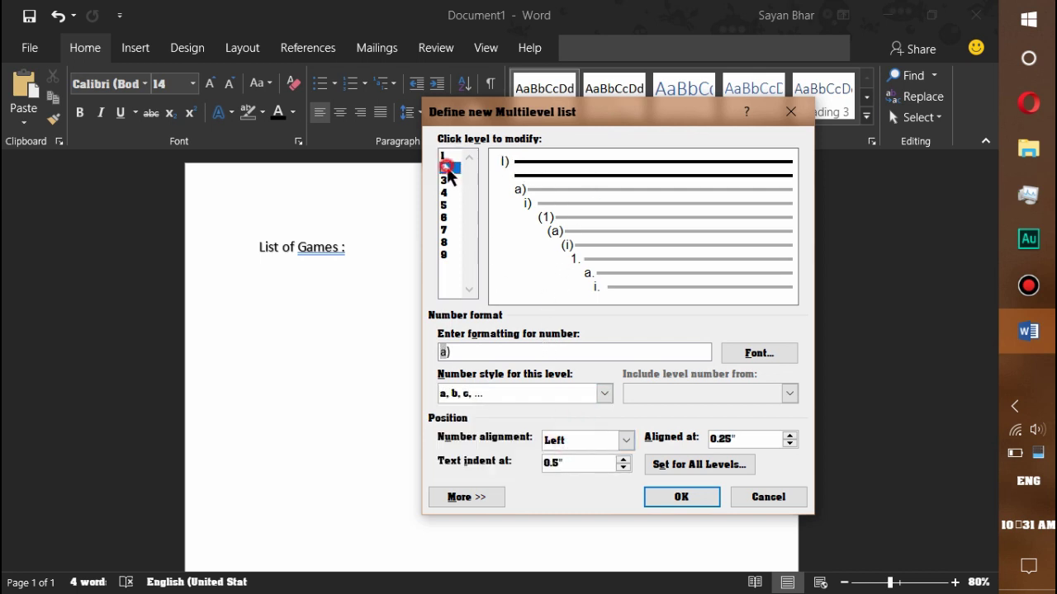
{"action": "left_click", "coordinate": [604, 394]}
{"action": "left_click_drag", "start_coordinate": [605, 437], "coordinate": [609, 456]}
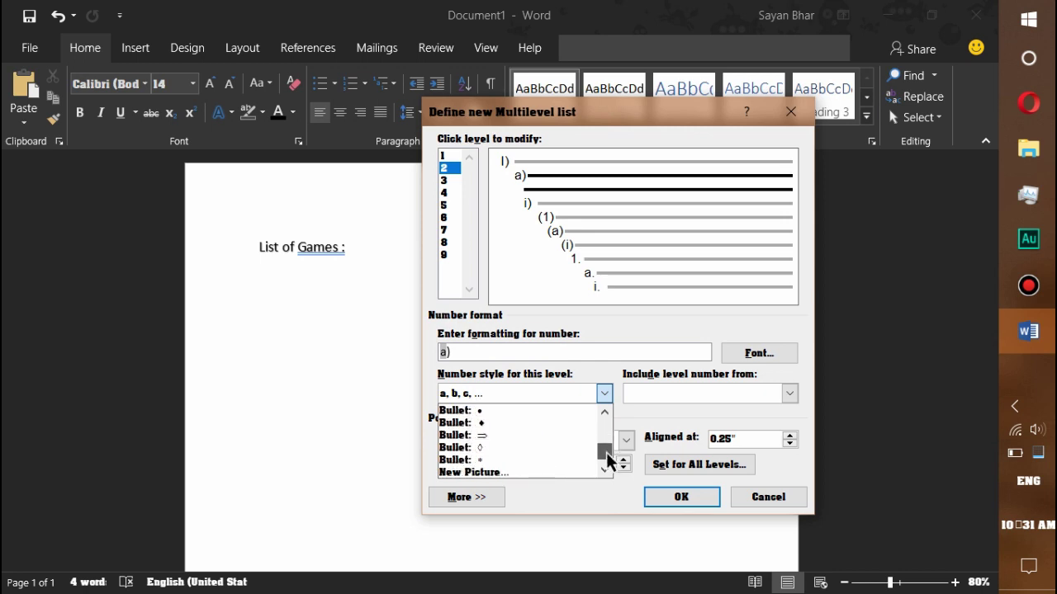
{"action": "left_click", "coordinate": [508, 415]}
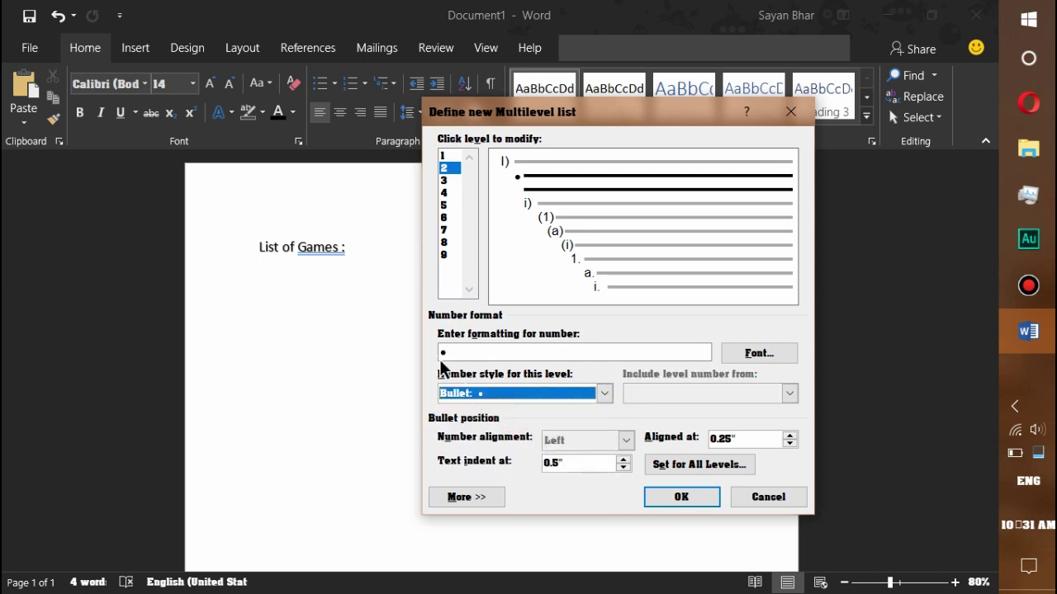
{"action": "left_click", "coordinate": [698, 495]}
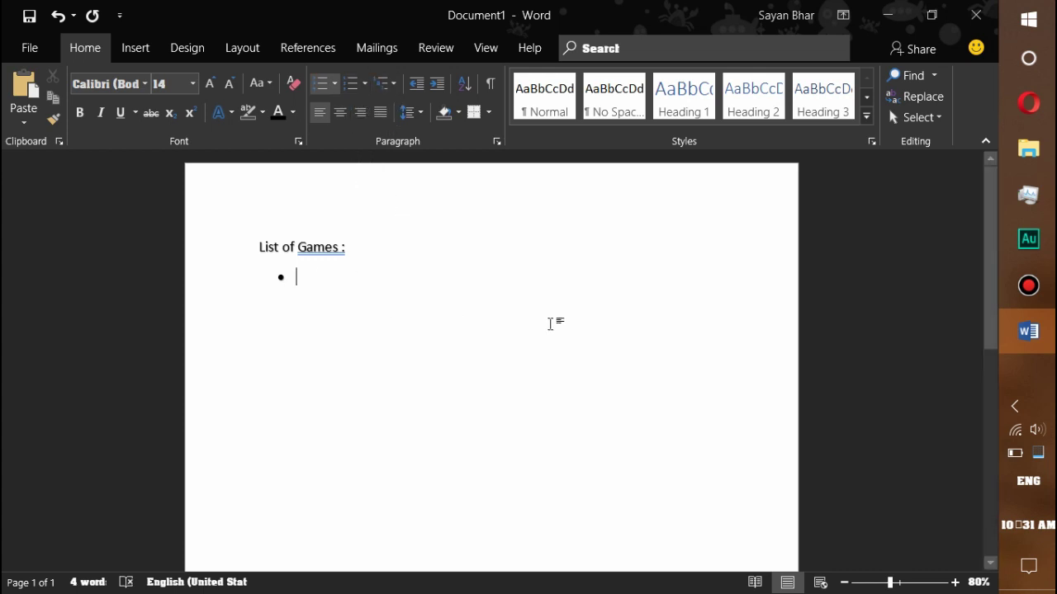
Clear the stray bullet and apply the newly defined I) multilevel list.
{"action": "type", "text": "sd"}
{"action": "key", "text": "BackSpace"}
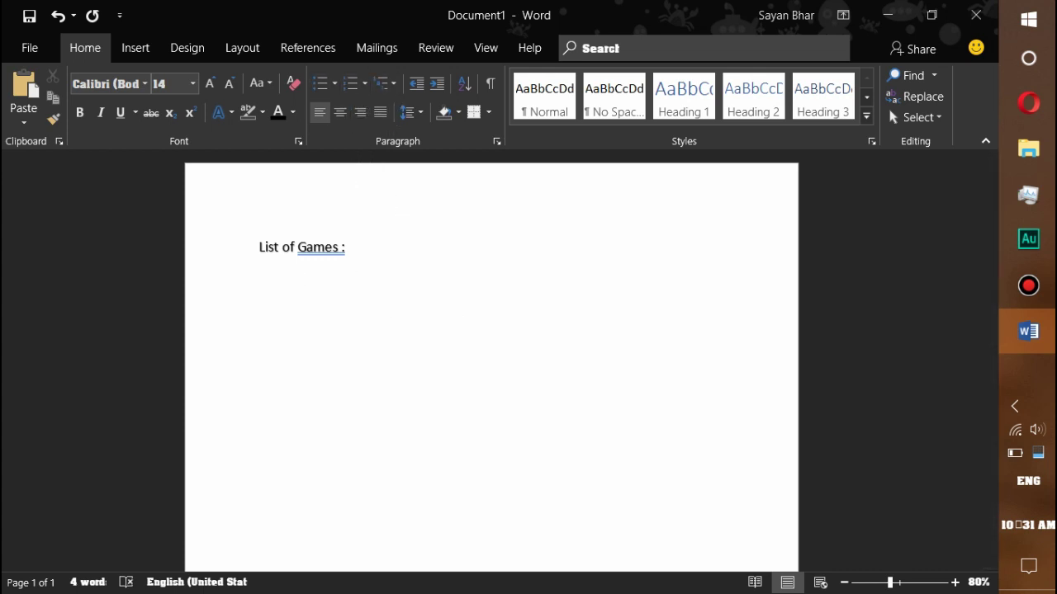
{"action": "key", "text": "BackSpace"}
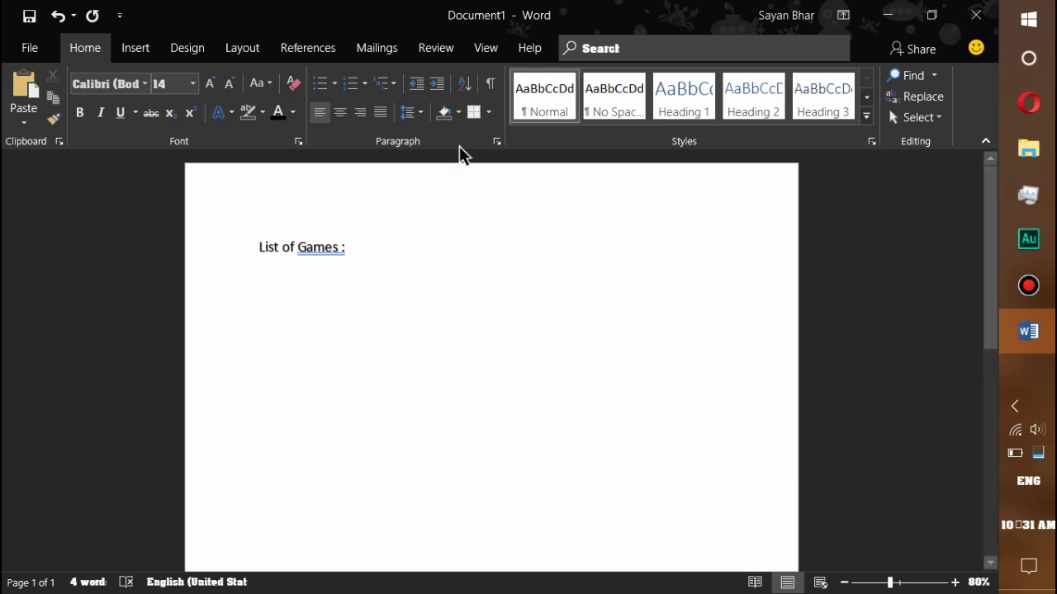
{"action": "left_click", "coordinate": [387, 83]}
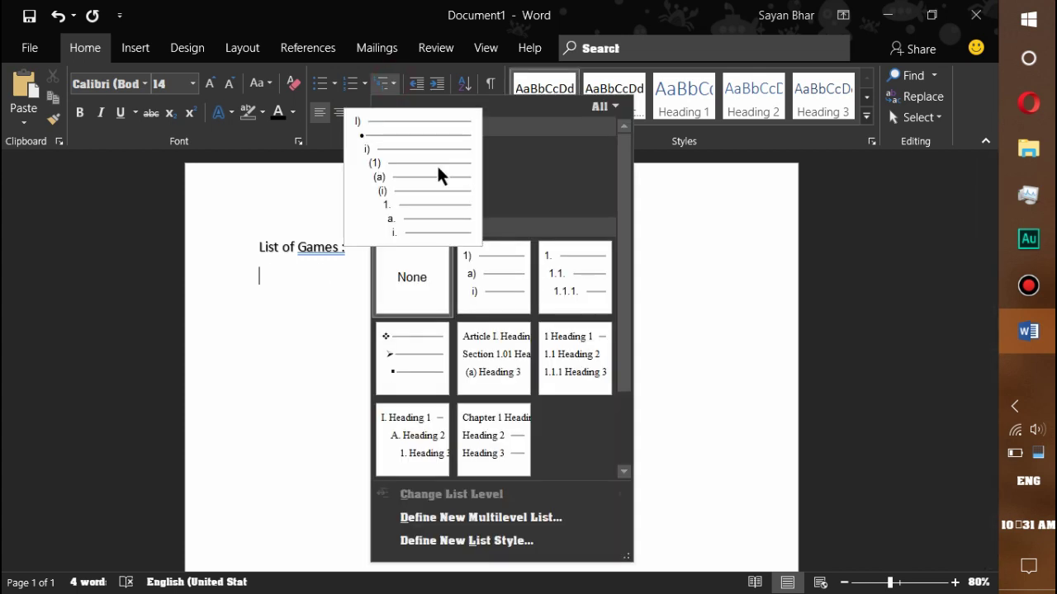
{"action": "left_click", "coordinate": [438, 168]}
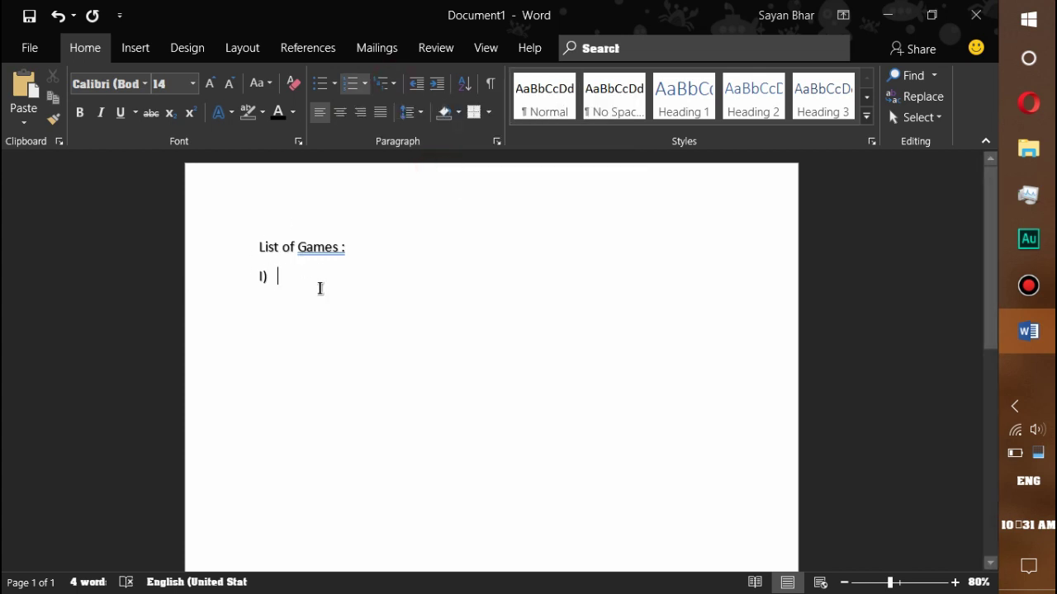
Enter item I) Fallout Series with bulleted sub-items Fallout 3 and Fallout 4.
{"action": "type", "text": "FarCr"}
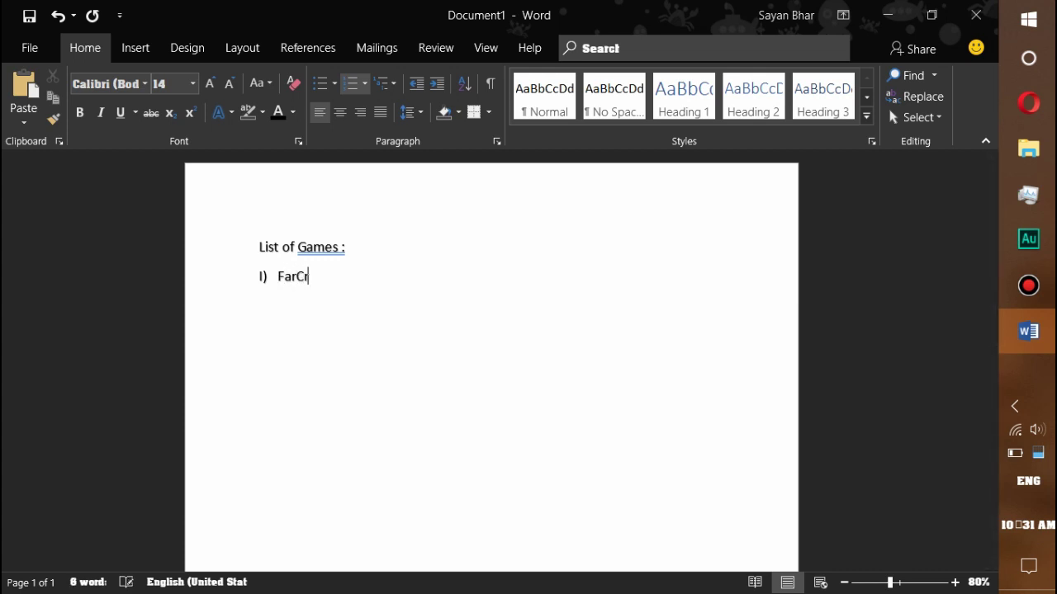
{"action": "key", "text": "BackSpace"}
{"action": "key", "text": "BackSpace"}
{"action": "key", "text": "BackSpace"}
{"action": "type", "text": "Fallout Seri"}
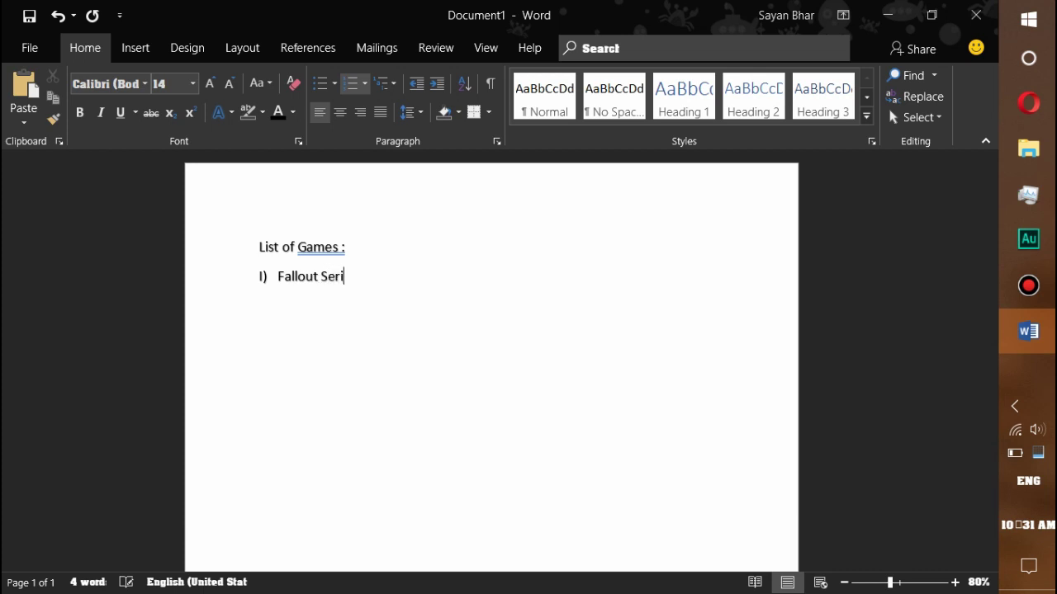
{"action": "type", "text": "es"}
{"action": "key", "text": "Return"}
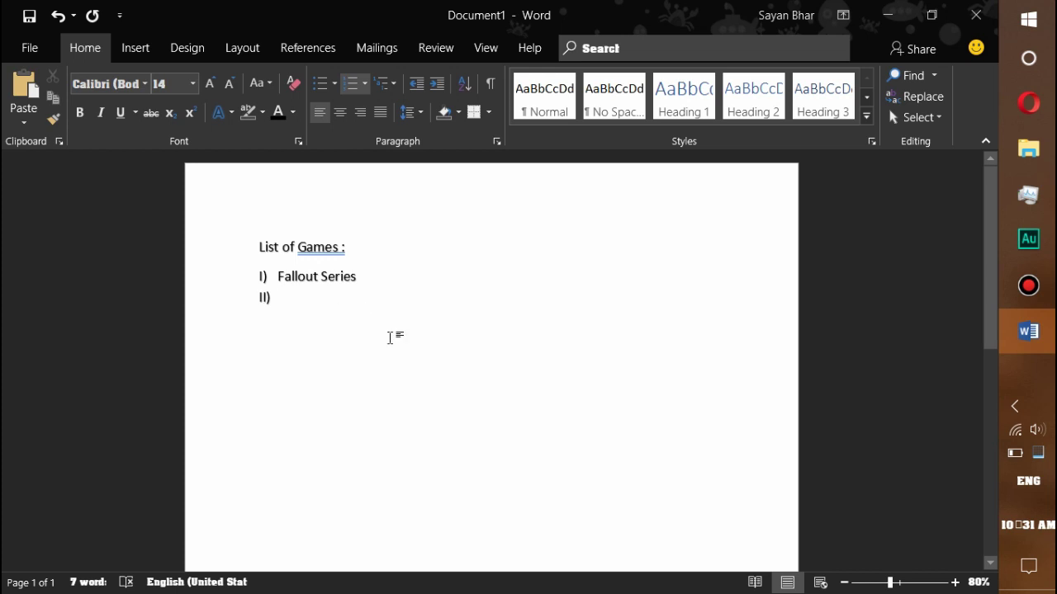
{"action": "key", "text": "Tab"}
{"action": "type", "text": "F"}
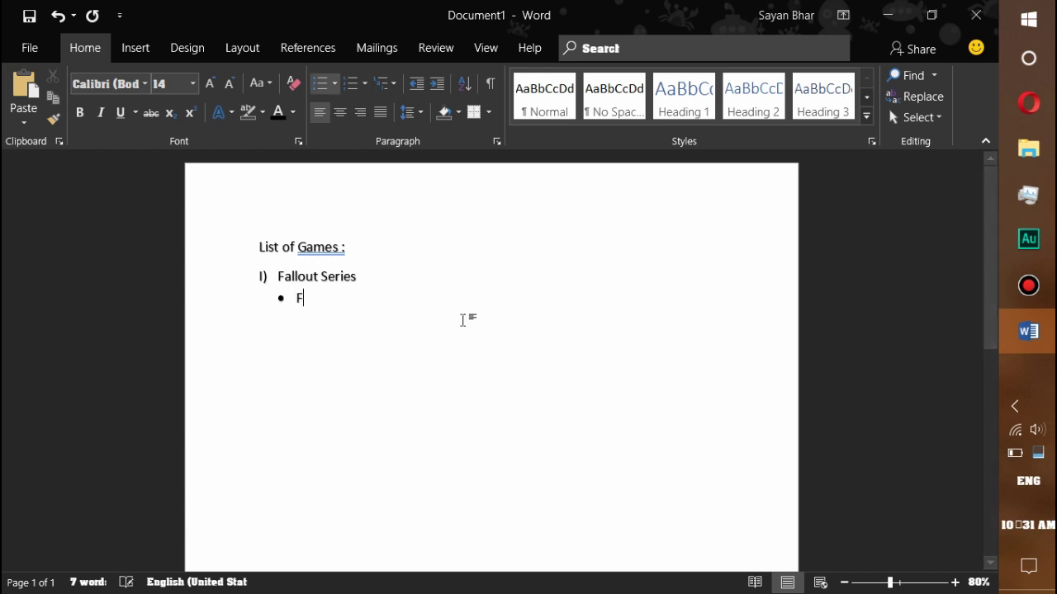
{"action": "type", "text": "allout 3"}
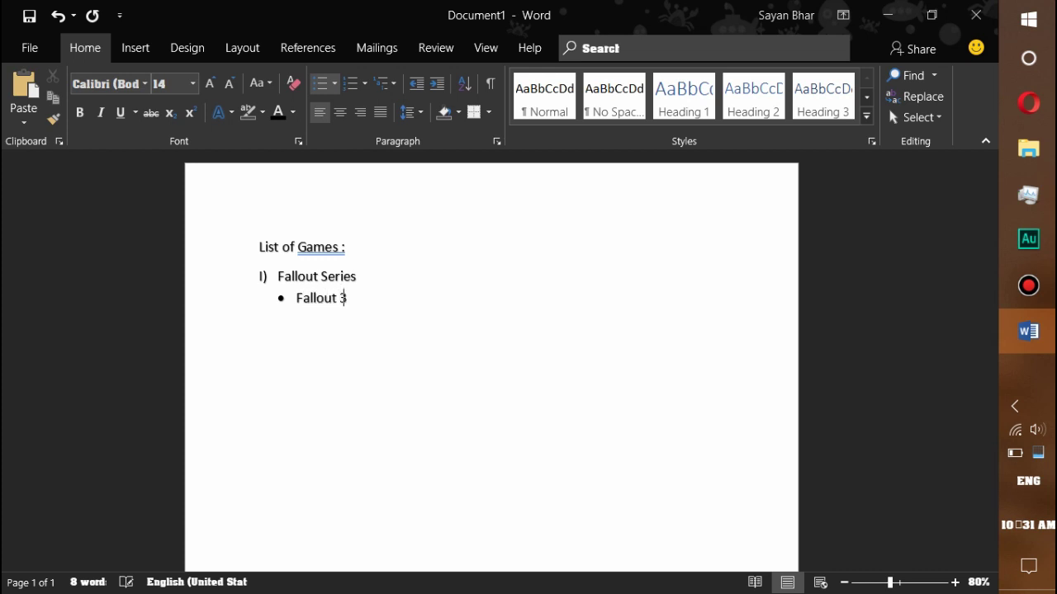
{"action": "key", "text": "Return"}
{"action": "type", "text": "Fallout "}
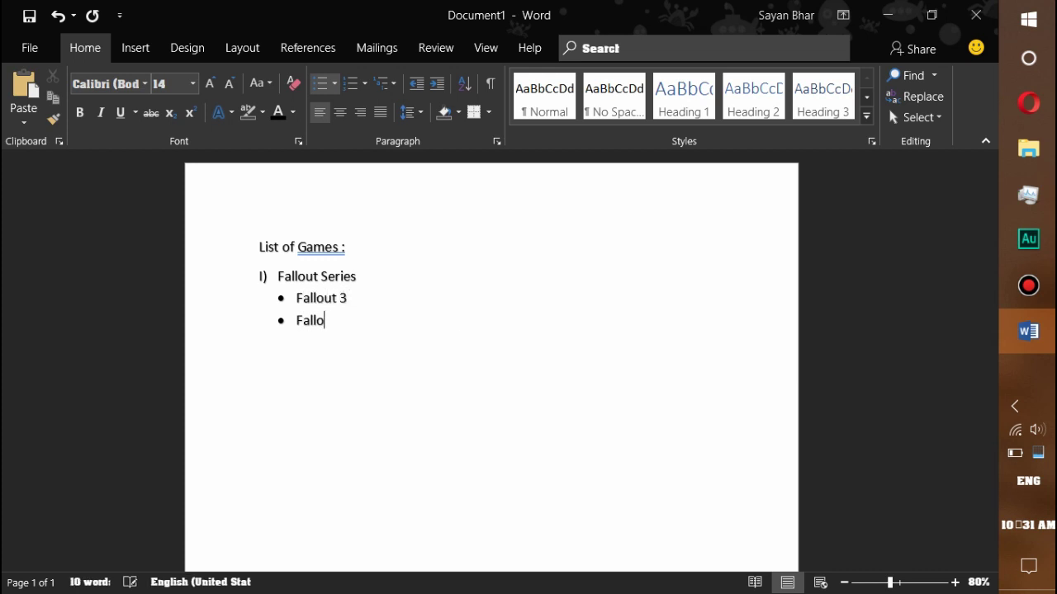
{"action": "type", "text": "4"}
{"action": "key", "text": "Return"}
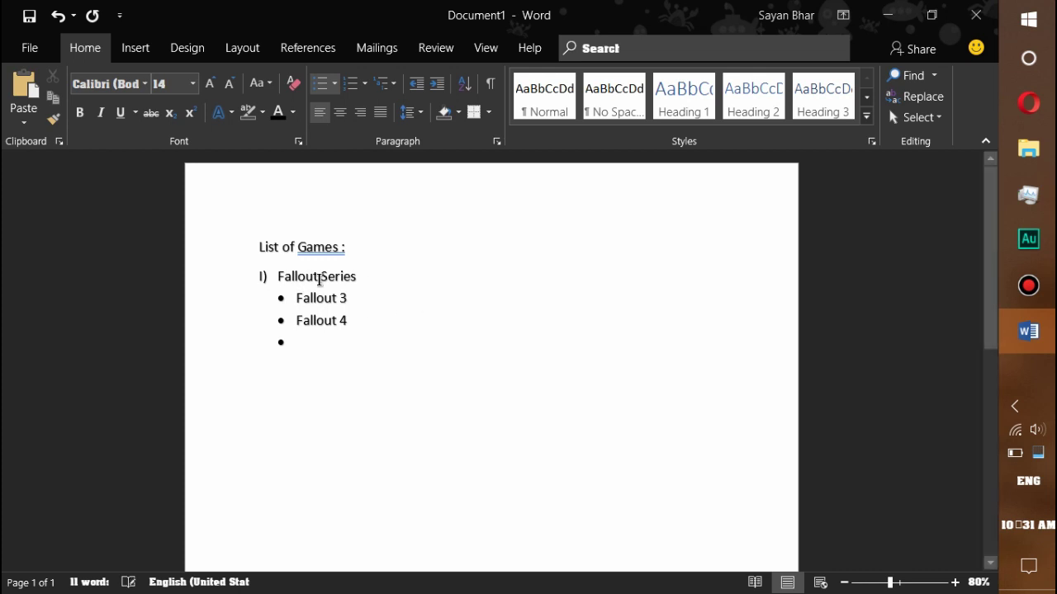
Add item II) City with a bulleted sub-item, then select everything and delete it.
{"action": "key", "text": "shift+Tab"}
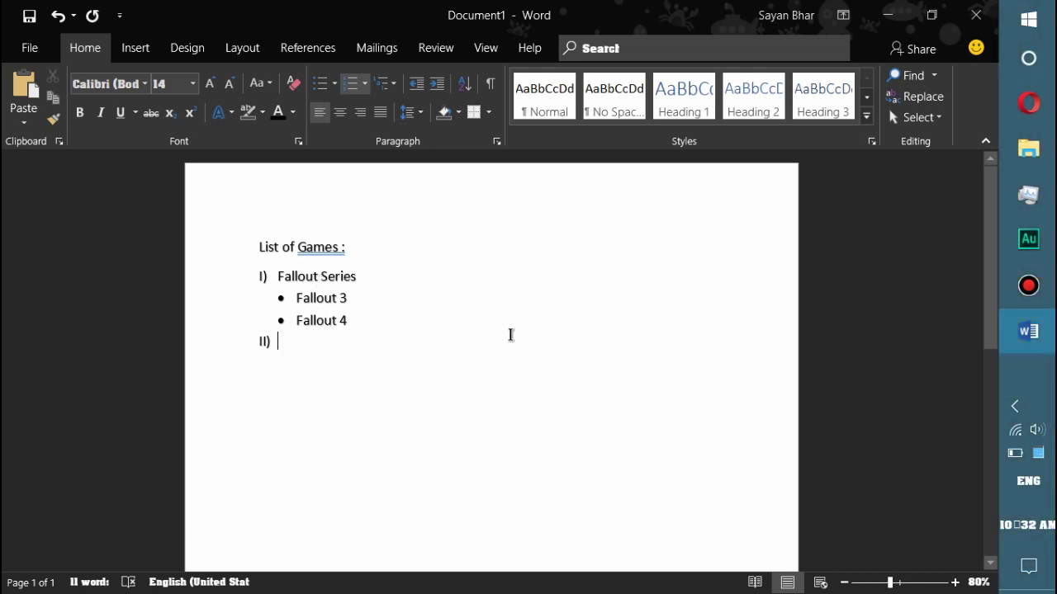
{"action": "type", "text": "Ciry"}
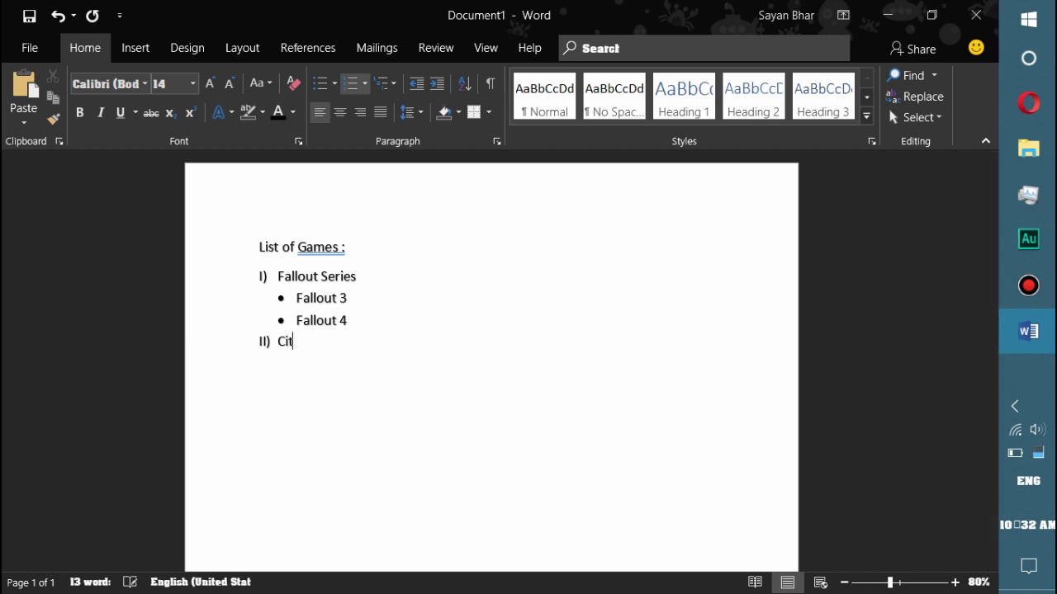
{"action": "key", "text": "Return"}
{"action": "key", "text": "Tab"}
{"action": "type", "text": "K"}
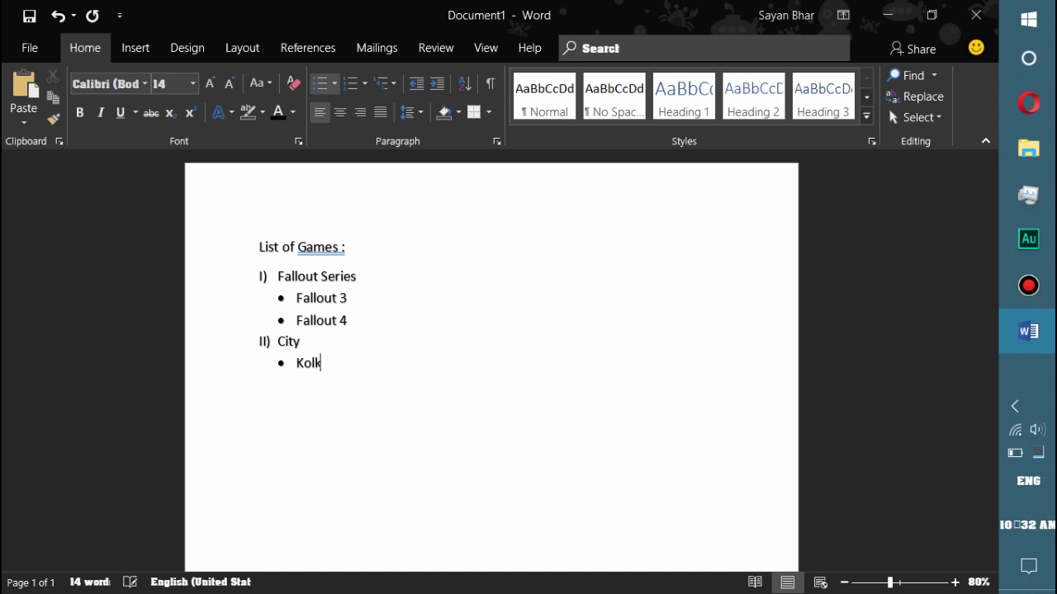
{"action": "type", "text": "umbai"}
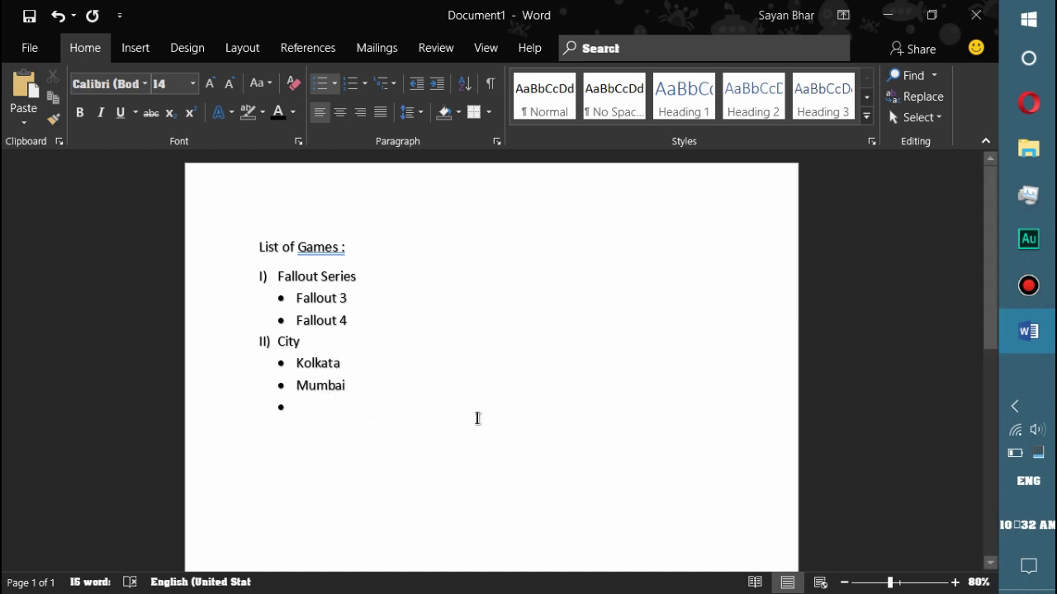
{"action": "left_click_drag", "start_coordinate": [438, 415], "coordinate": [157, 232]}
{"action": "key", "text": "BackSpace"}
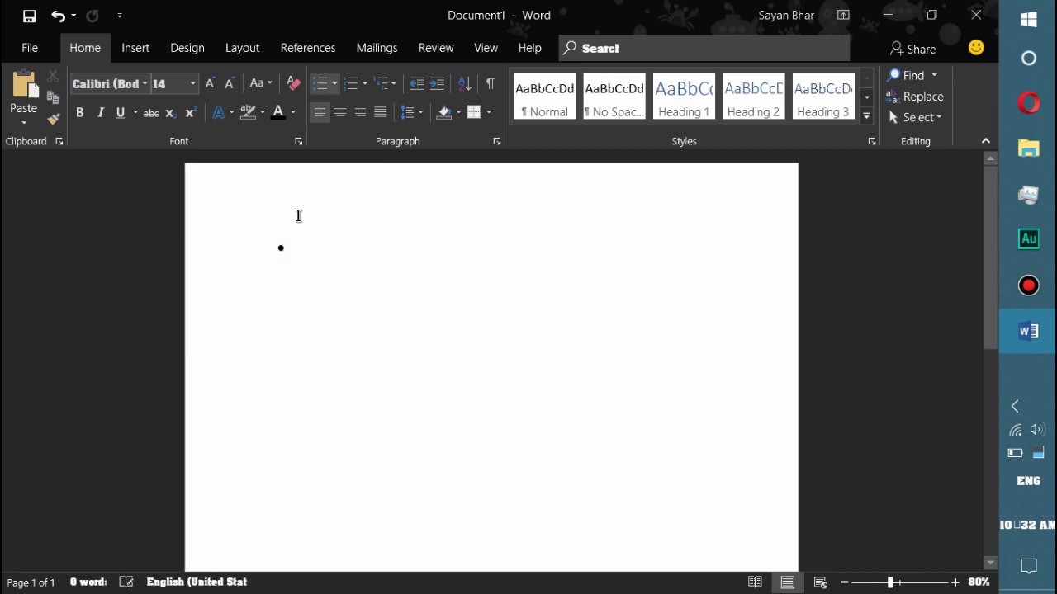
Remove the leftover empty bullet and leave the cursor on the blank first line.
{"action": "left_click", "coordinate": [292, 212]}
{"action": "left_click", "coordinate": [309, 252]}
{"action": "key", "text": "BackSpace"}
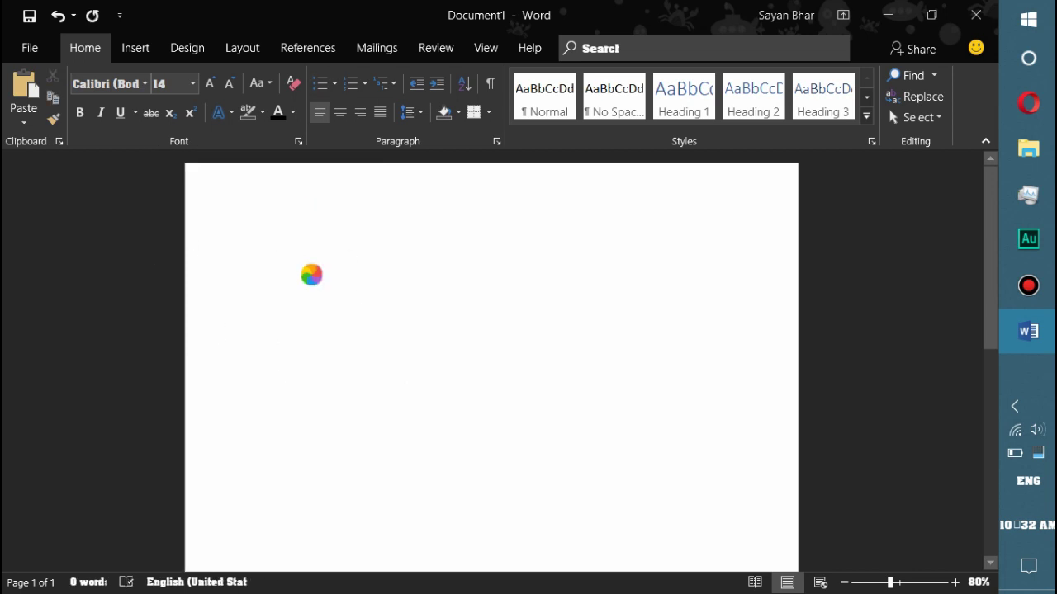
{"action": "left_click", "coordinate": [311, 275]}
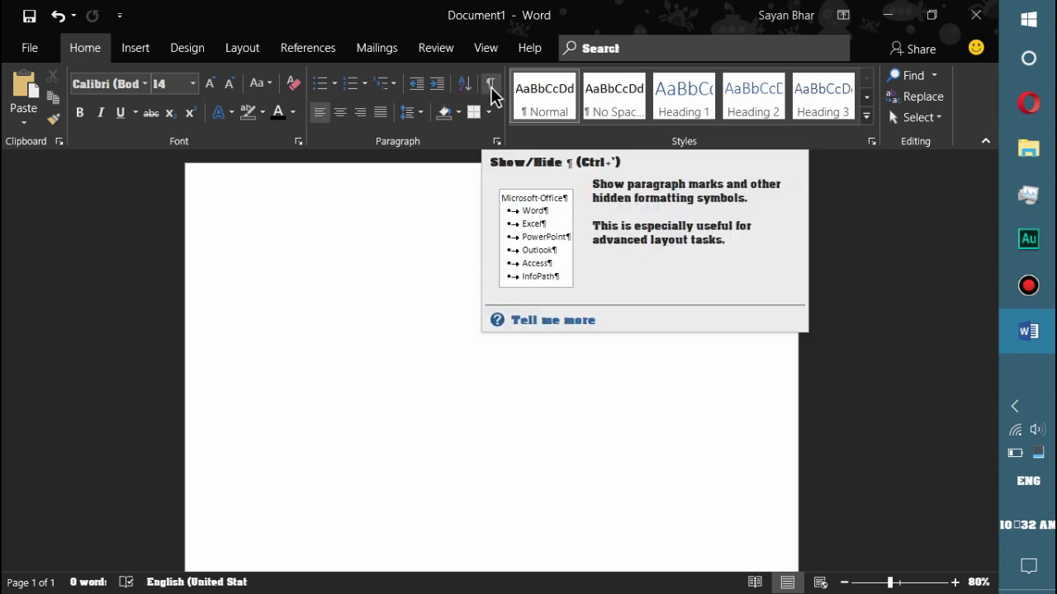
Toggle formatting marks on and off and close the Borders options unused.
{"action": "left_click", "coordinate": [491, 89]}
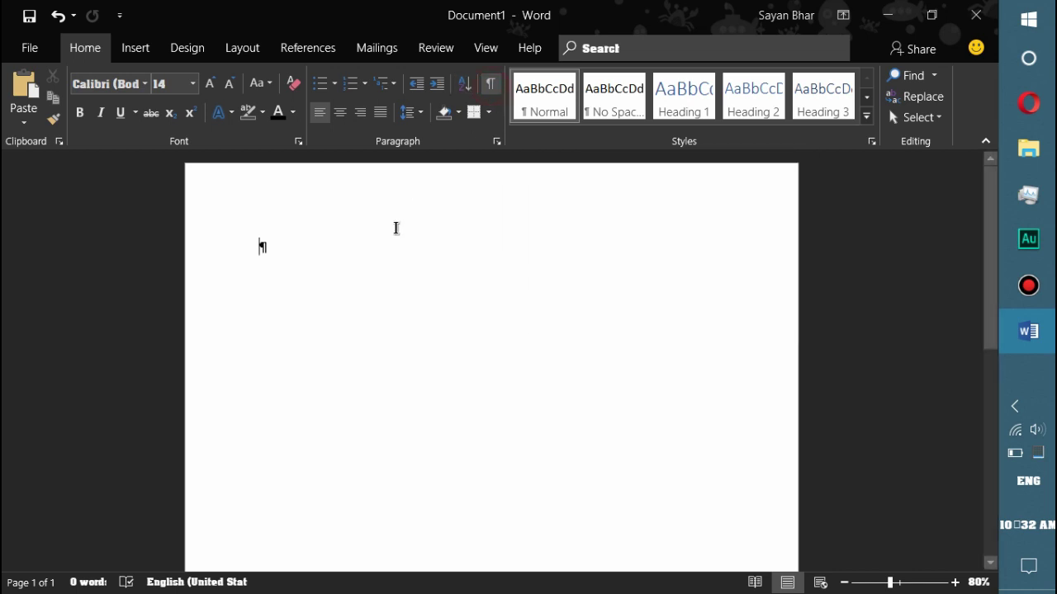
{"action": "left_click", "coordinate": [491, 83]}
{"action": "left_click", "coordinate": [488, 112]}
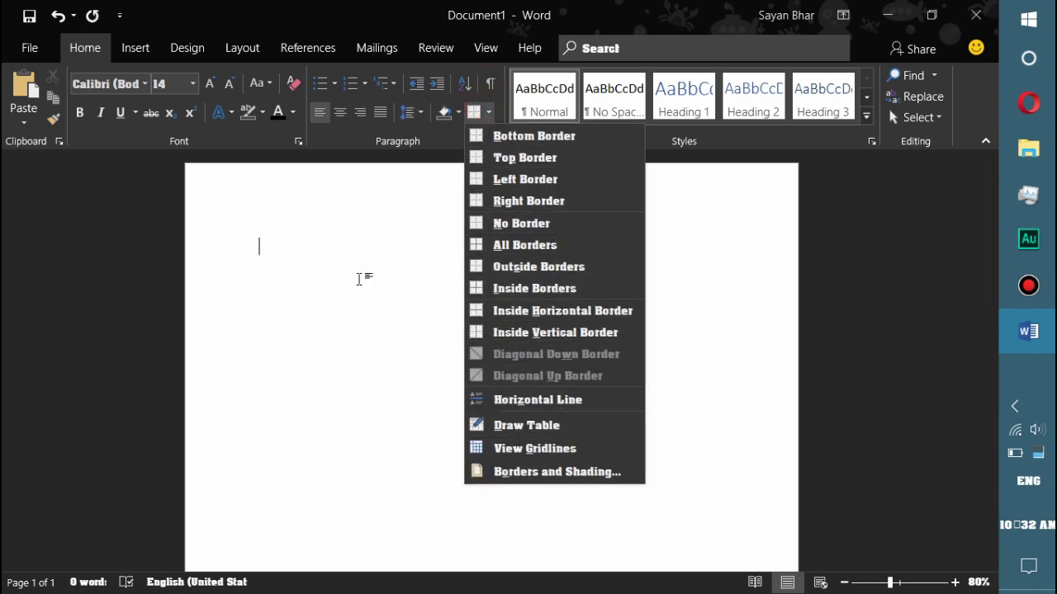
{"action": "left_click", "coordinate": [359, 279]}
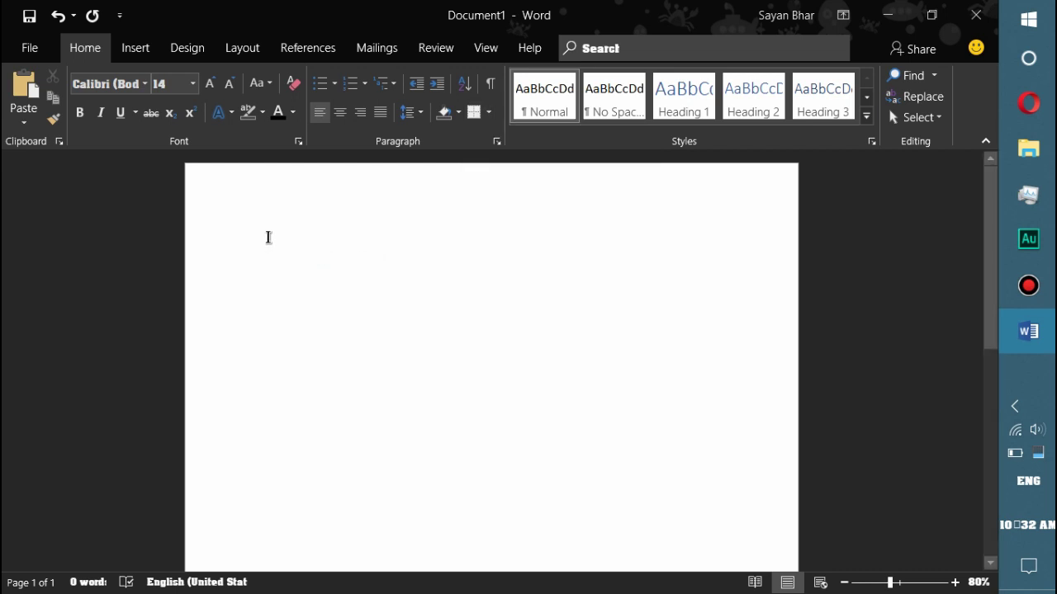
On the Insert tab, browse the Pages, Shapes and 3D Models options without inserting anything.
{"action": "left_click", "coordinate": [139, 47]}
{"action": "left_click", "coordinate": [25, 122]}
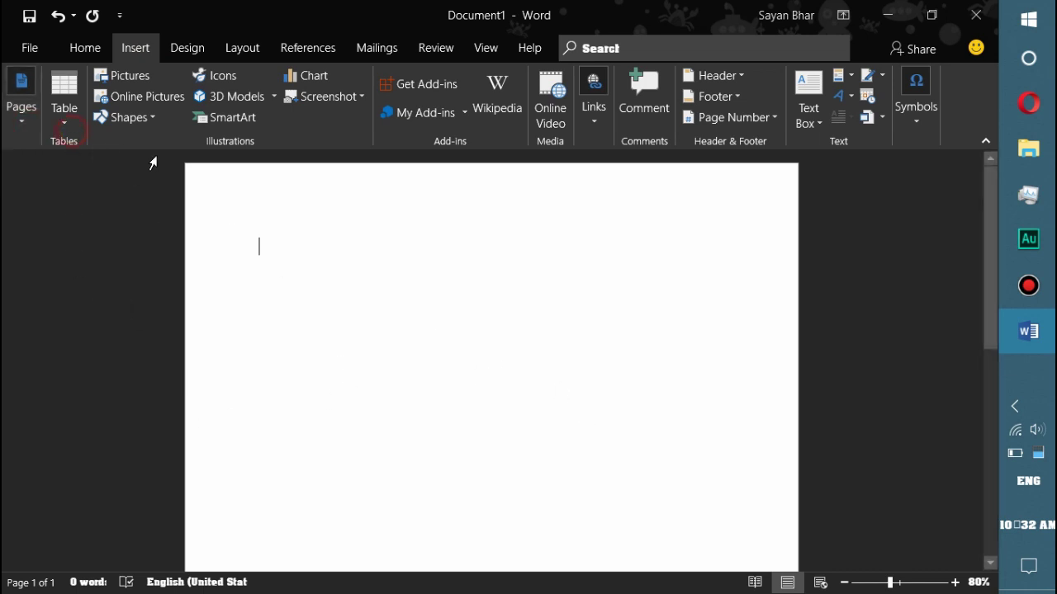
{"action": "left_click", "coordinate": [140, 118]}
{"action": "left_click", "coordinate": [444, 272]}
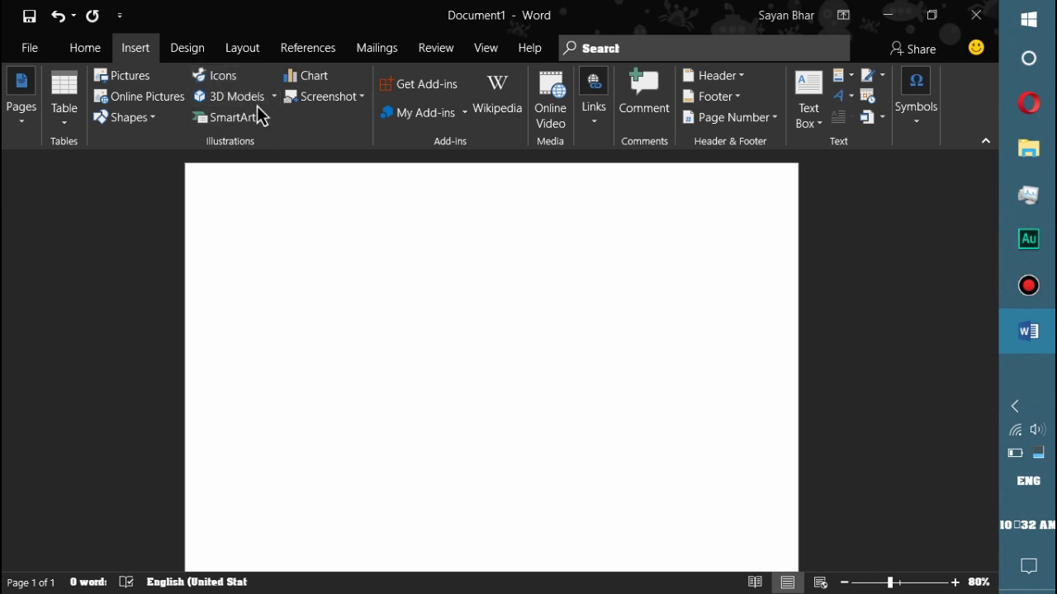
{"action": "left_click", "coordinate": [275, 97]}
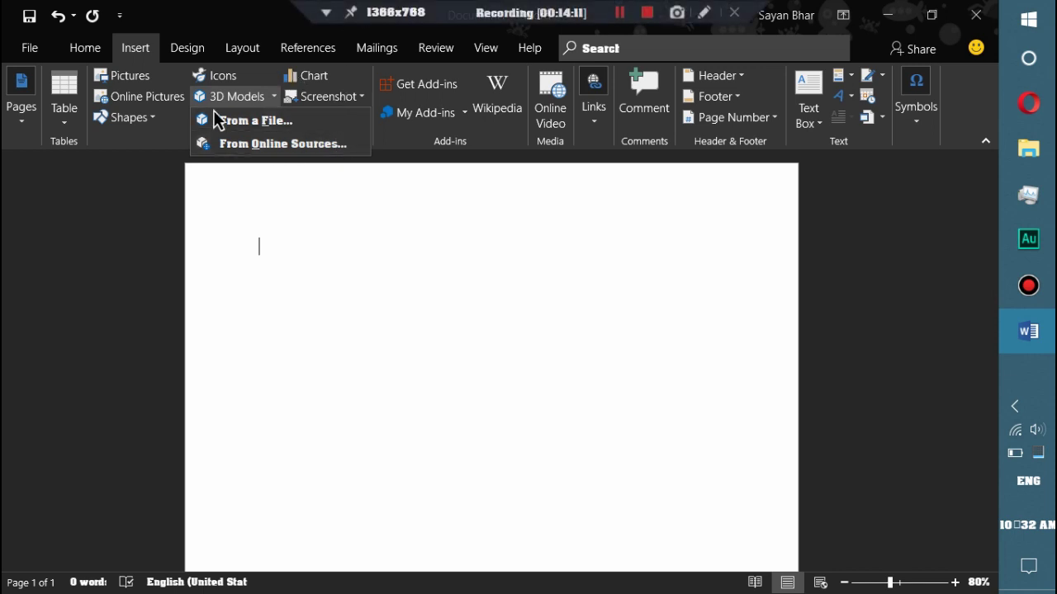
{"action": "left_click", "coordinate": [376, 324]}
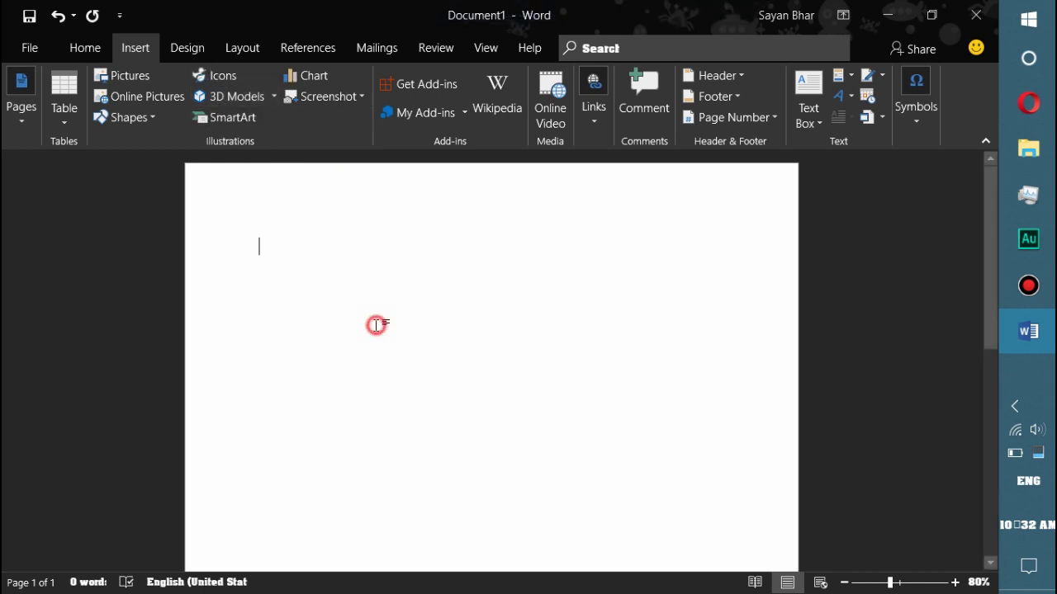